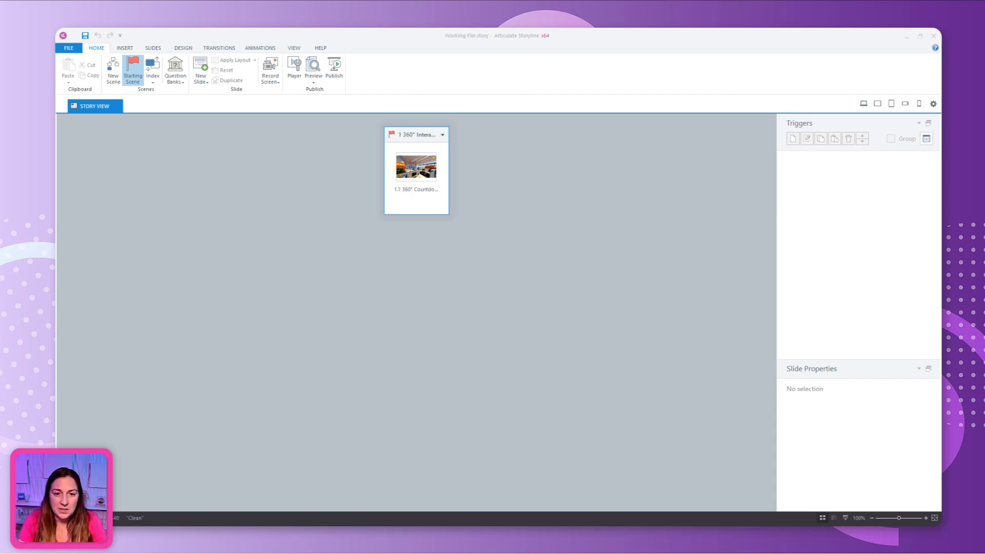
# Step: Add a project variable named Min_0 of type Text with a default value of 0
pyautogui.click(928, 140)
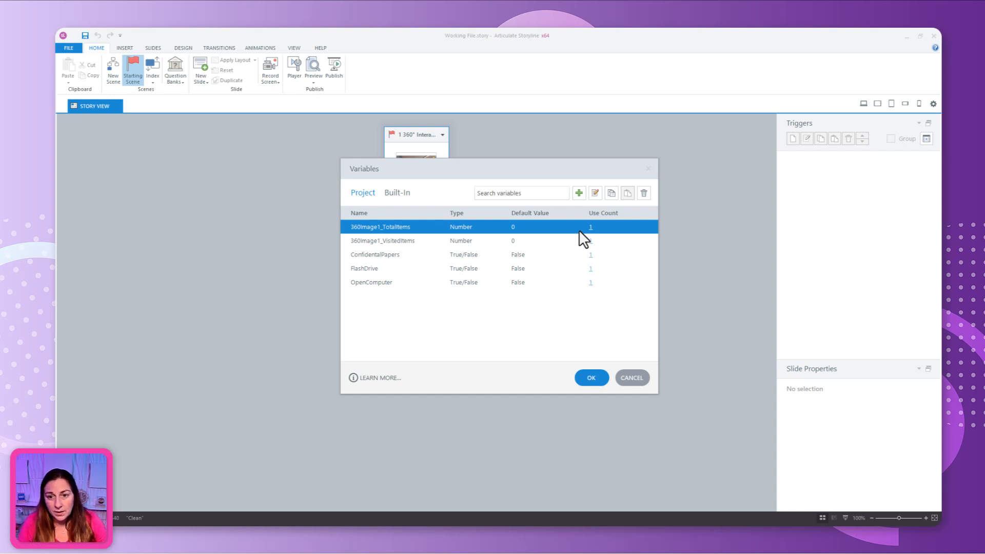
pyautogui.click(578, 193)
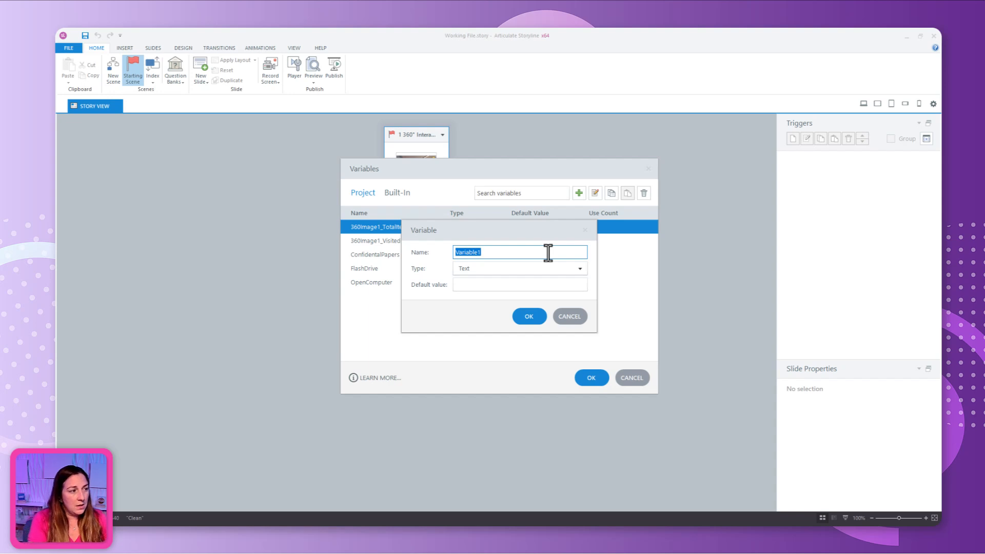
pyautogui.write('MIN')
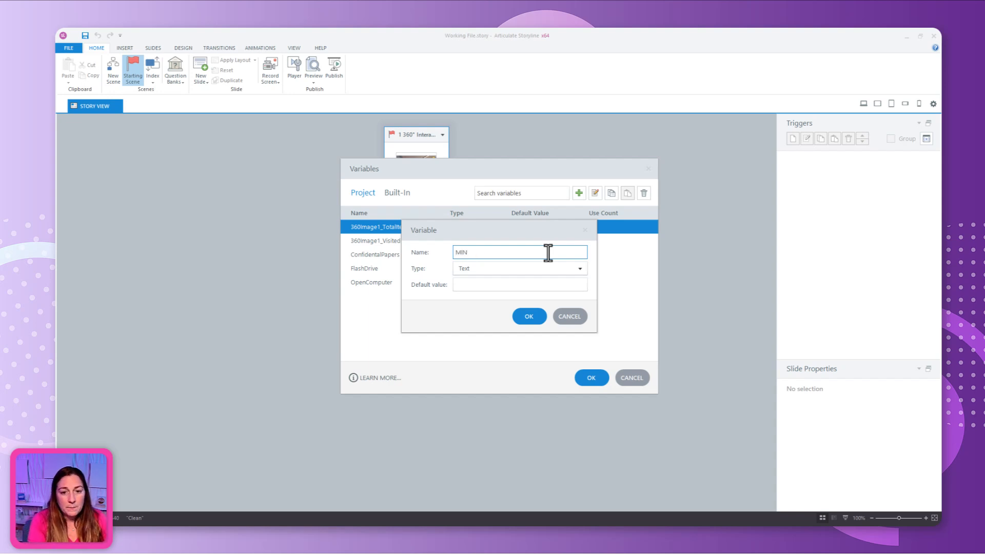
pyautogui.press('BackSpace')
pyautogui.press('BackSpace')
pyautogui.write('in')
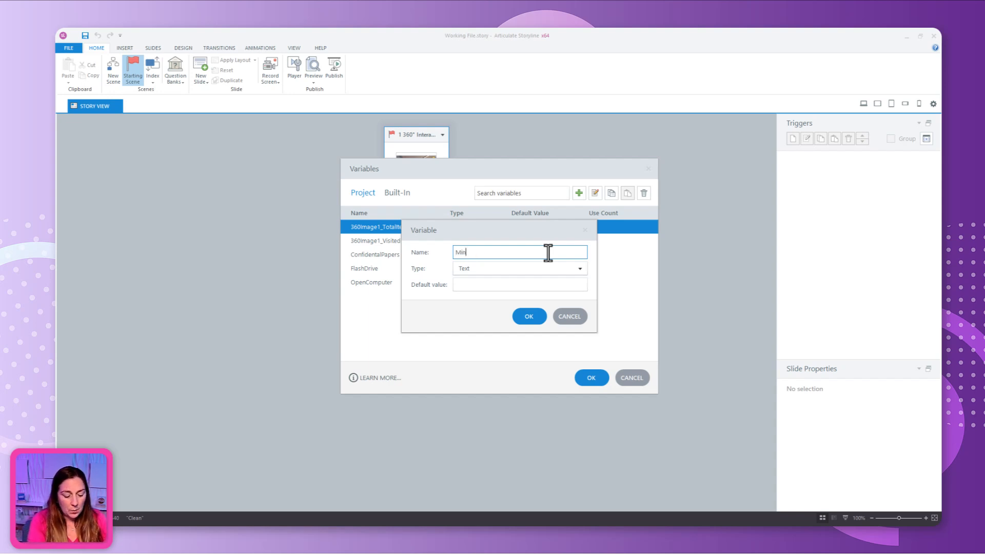
pyautogui.write(' 0')
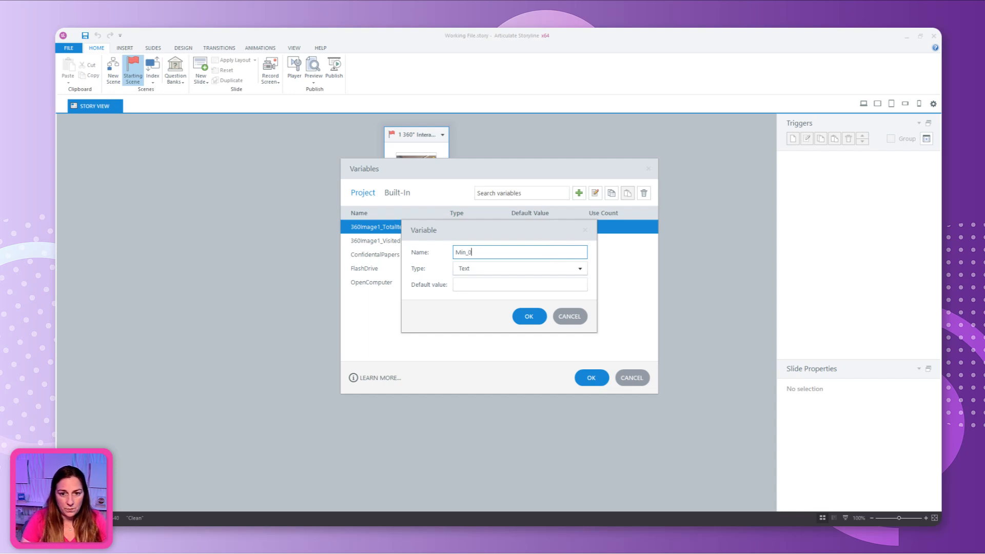
pyautogui.click(518, 269)
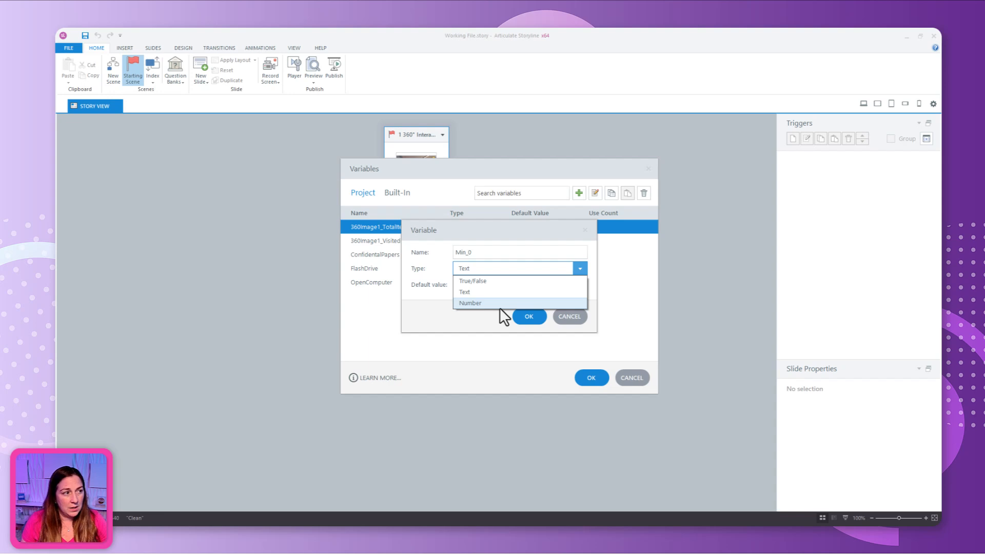
pyautogui.click(491, 292)
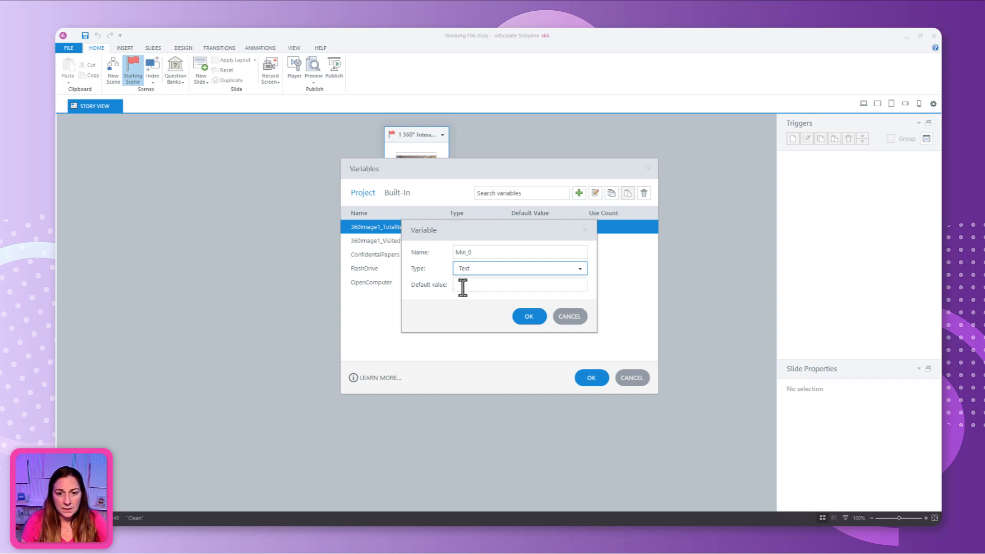
pyautogui.click(469, 285)
pyautogui.write('0')
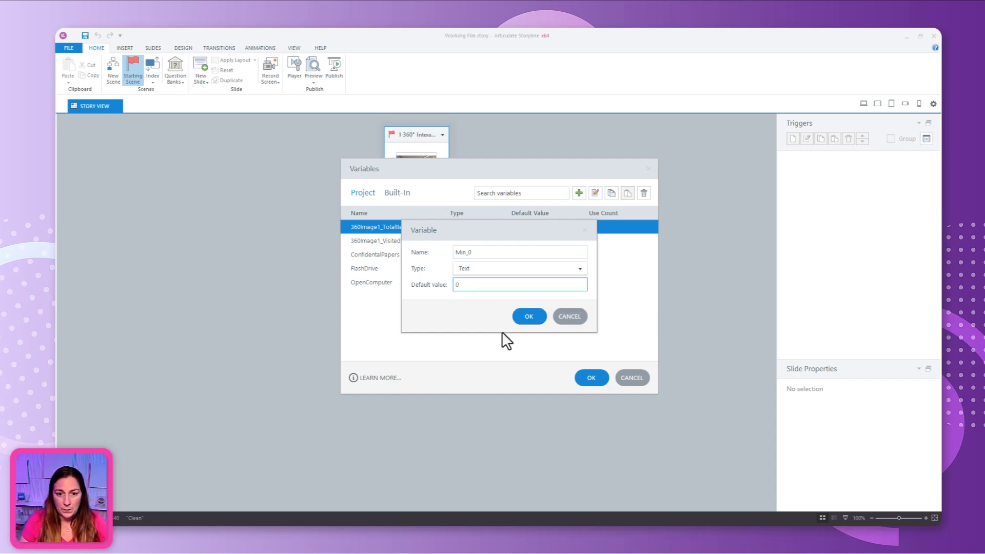
pyautogui.click(523, 316)
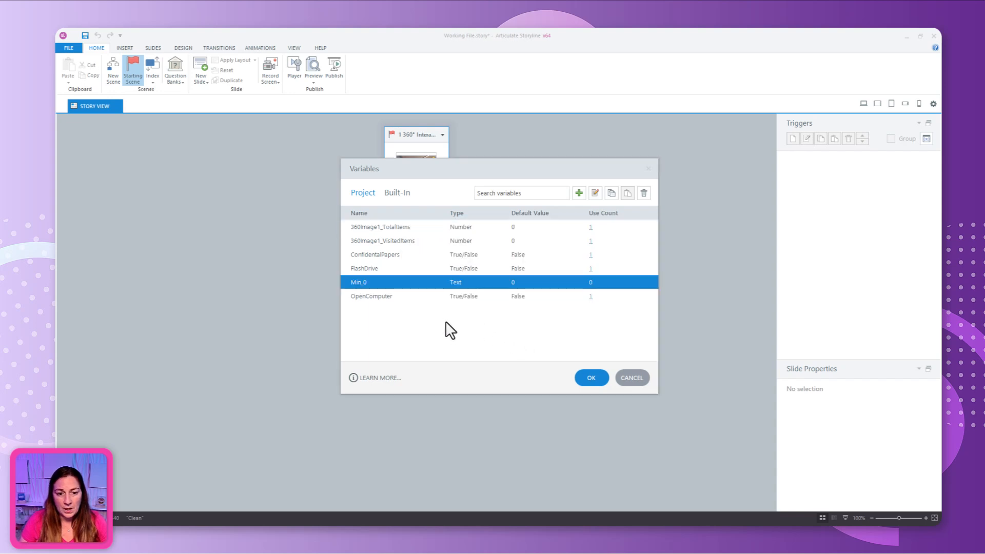
# Step: Add a project variable named Mintues of type Number, keeping the default value at 0
pyautogui.click(578, 193)
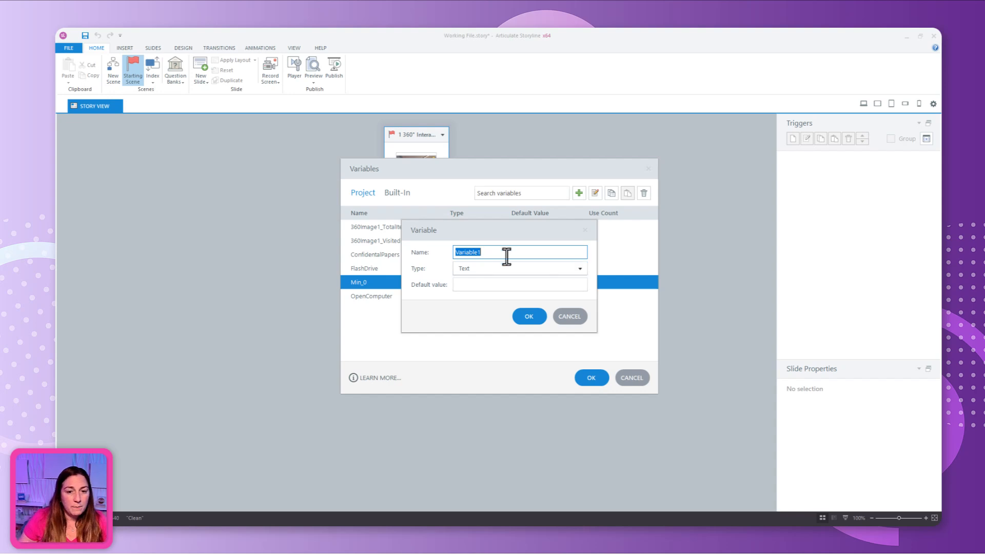
pyautogui.moveTo(502, 255); pyautogui.dragTo(417, 241)
pyautogui.write('M')
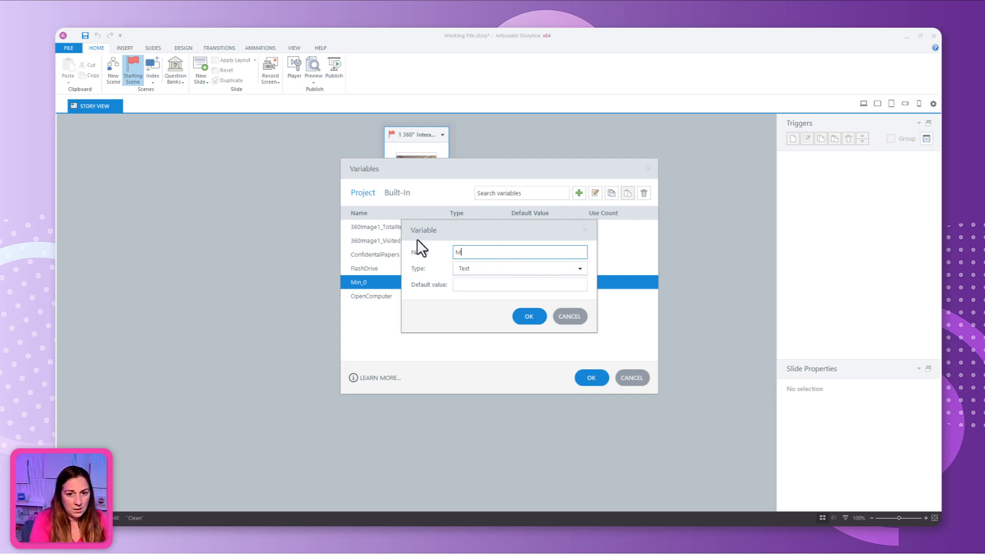
pyautogui.write('intues')
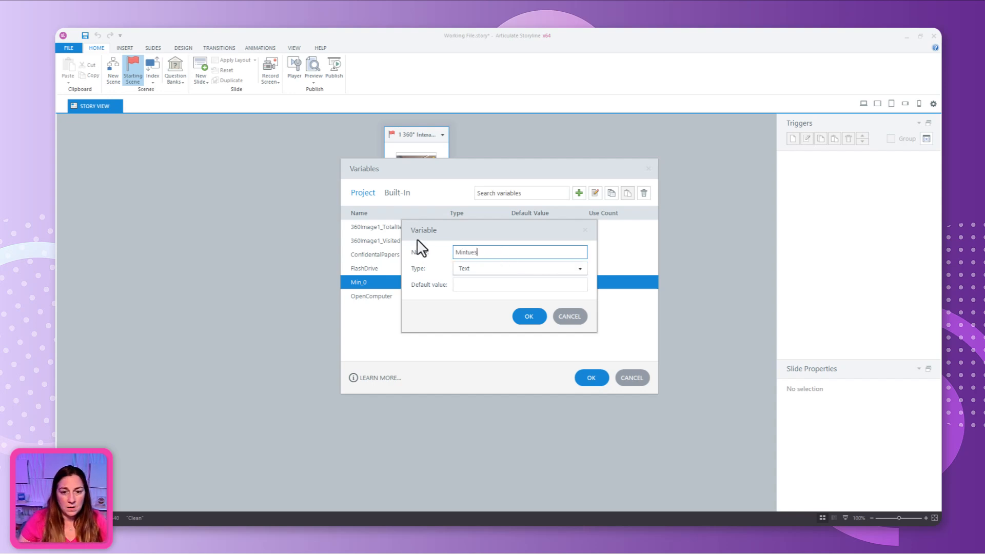
pyautogui.click(482, 269)
pyautogui.click(477, 292)
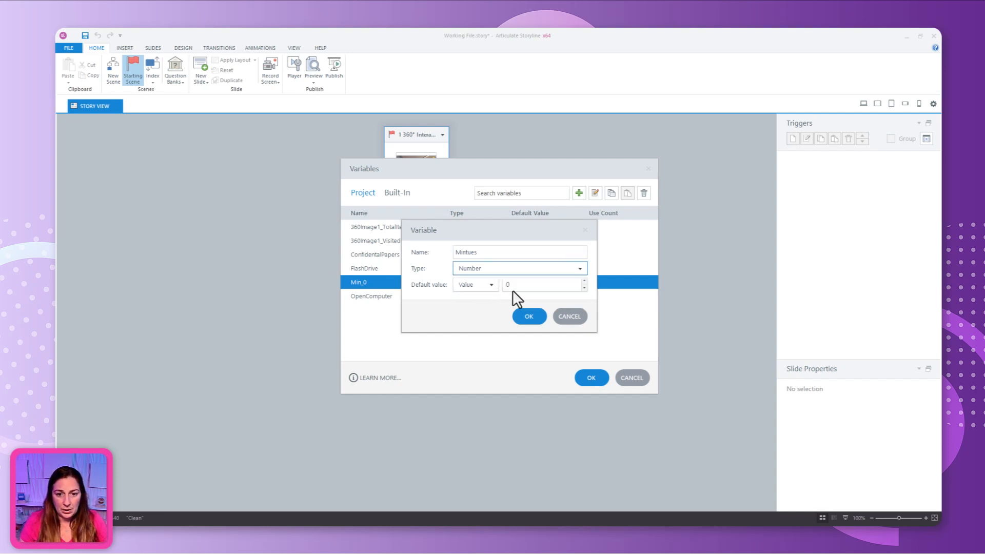
pyautogui.click(528, 317)
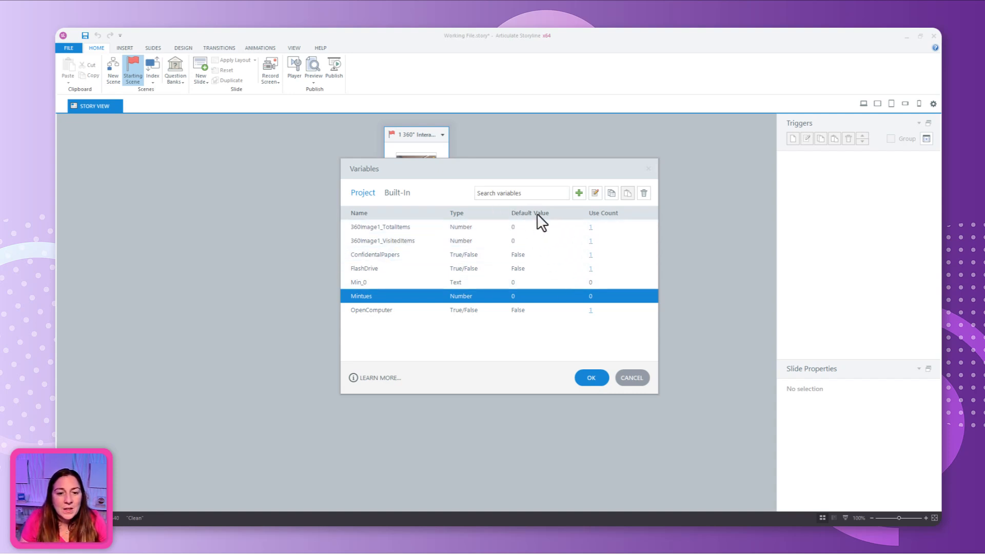
# Step: Add a project variable named Sec_0 of type Text with a default value of 0
pyautogui.click(579, 193)
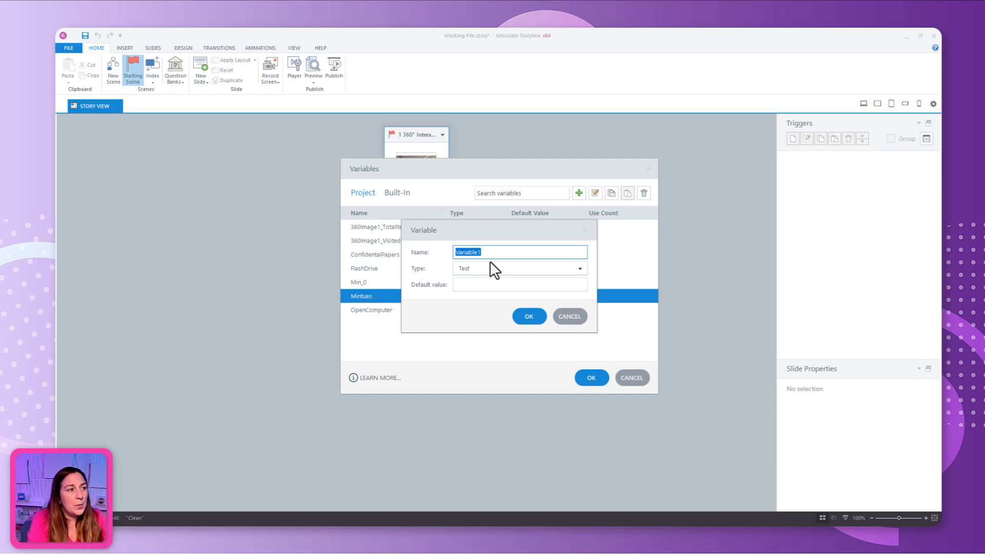
pyautogui.write('Sec')
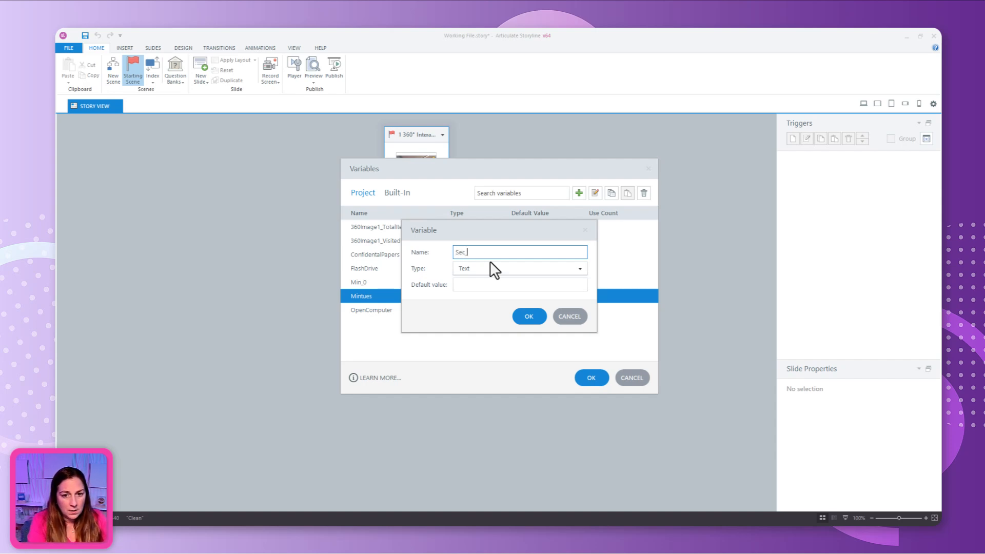
pyautogui.write('_0')
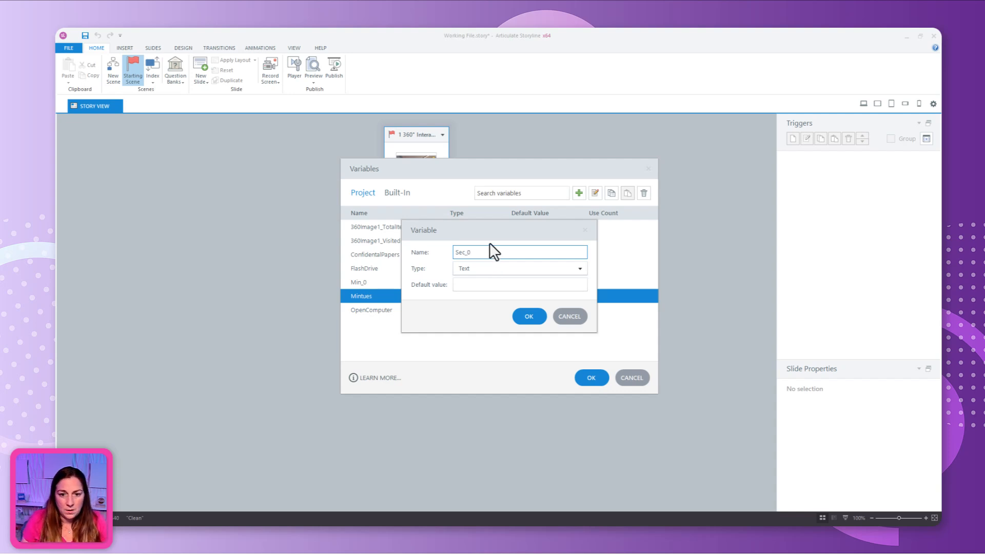
pyautogui.click(477, 268)
pyautogui.click(471, 290)
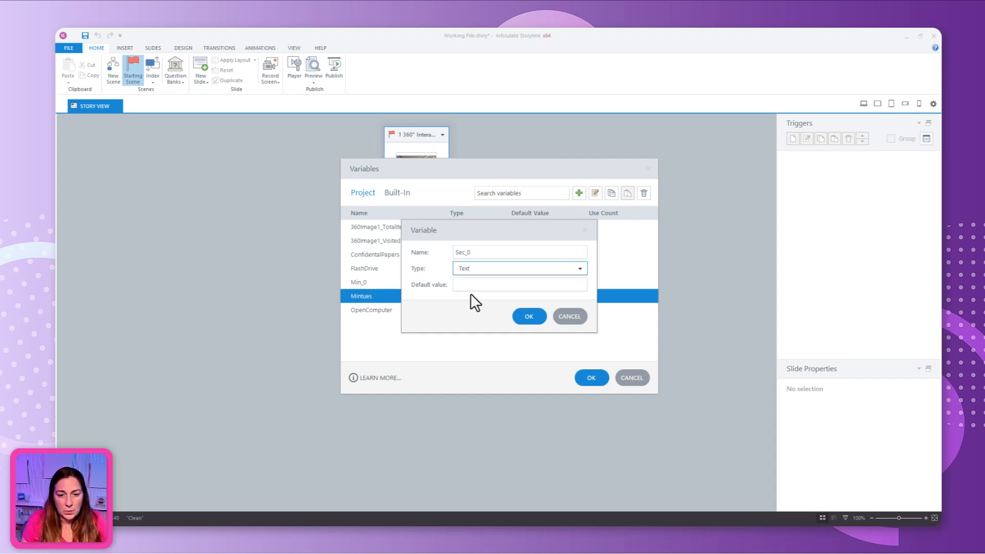
pyautogui.click(478, 281)
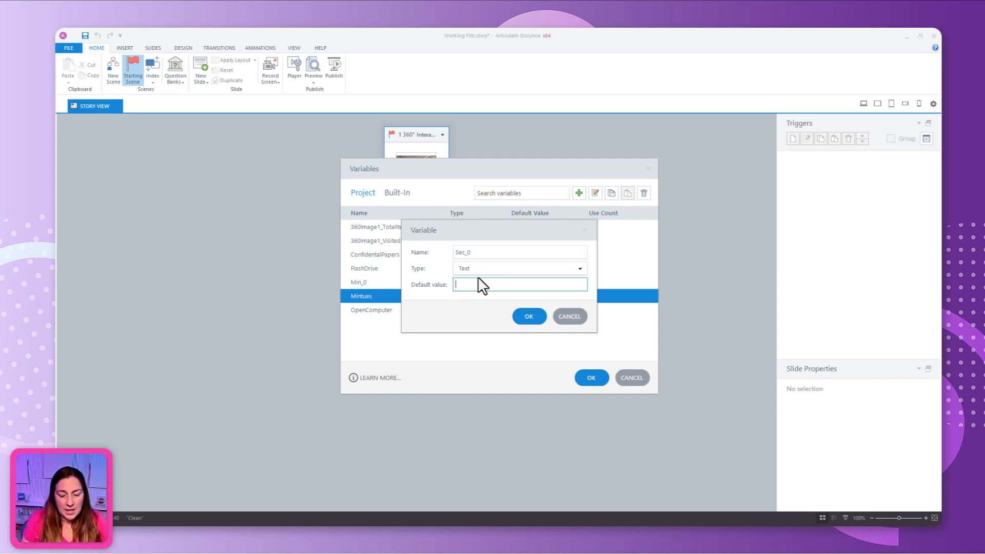
pyautogui.click(529, 316)
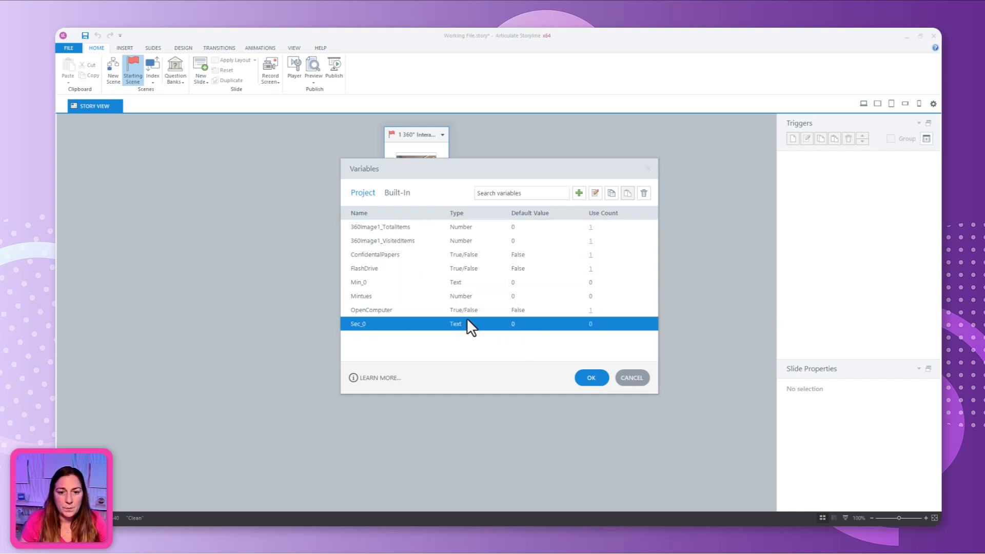
pyautogui.click(533, 195)
pyautogui.write('Seco')
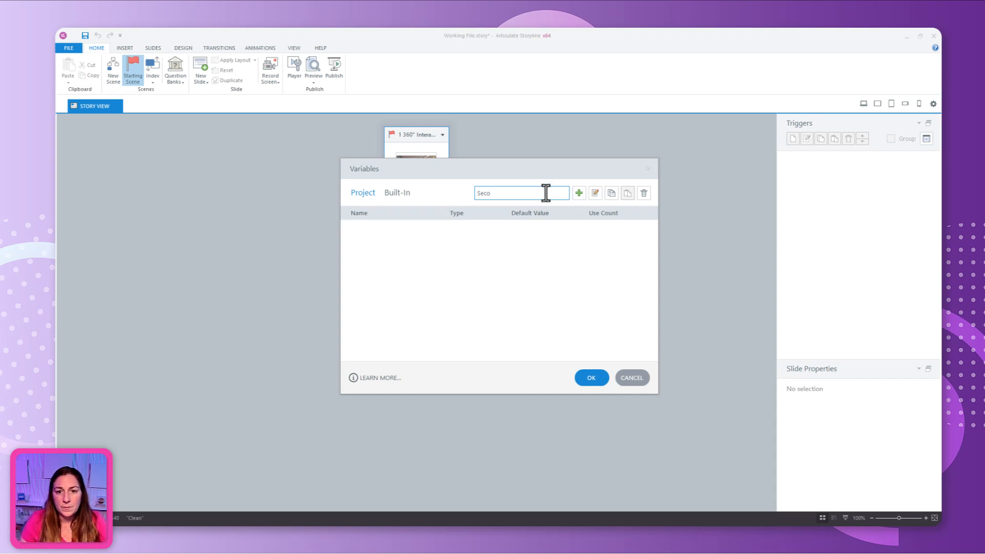
pyautogui.moveTo(545, 192); pyautogui.dragTo(343, 189)
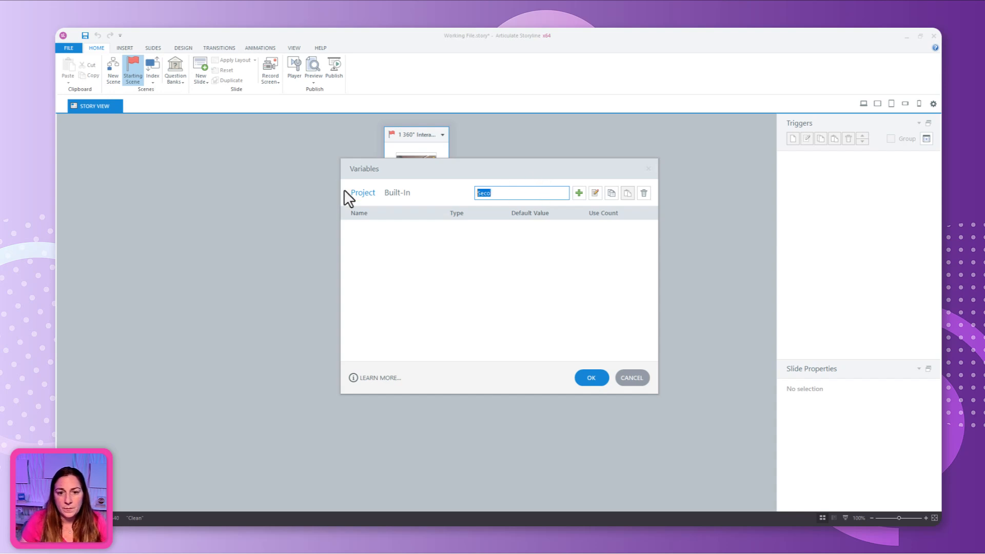
pyautogui.press('BackSpace')
# Step: Add a project variable named Seconds of type Number, keeping the default value at 0
pyautogui.click(579, 193)
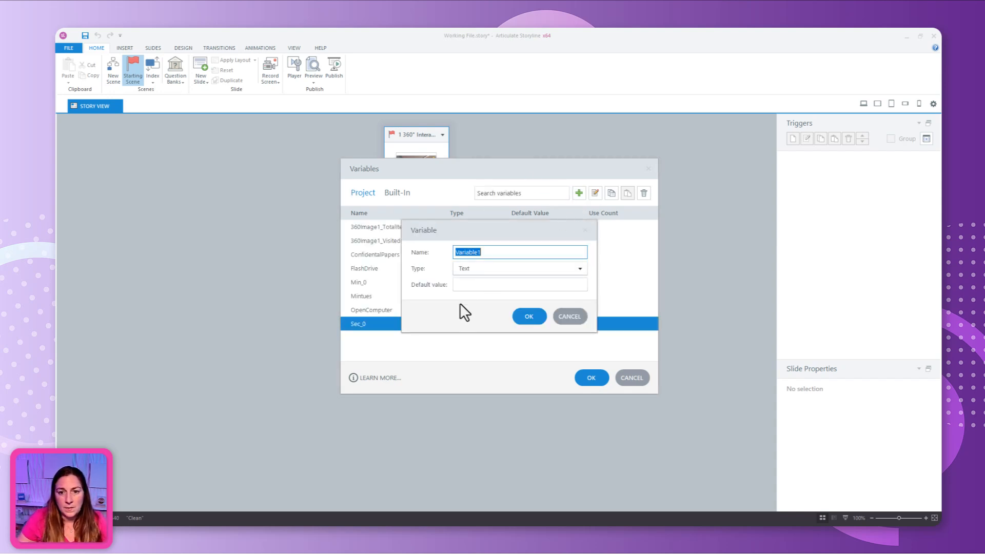
pyautogui.write('s')
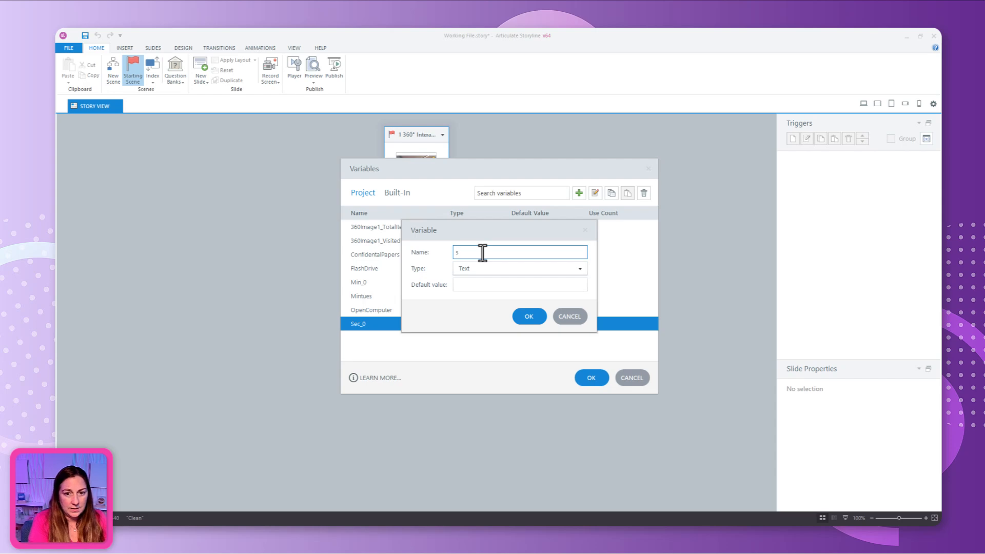
pyautogui.press('BackSpace')
pyautogui.write('Seconds')
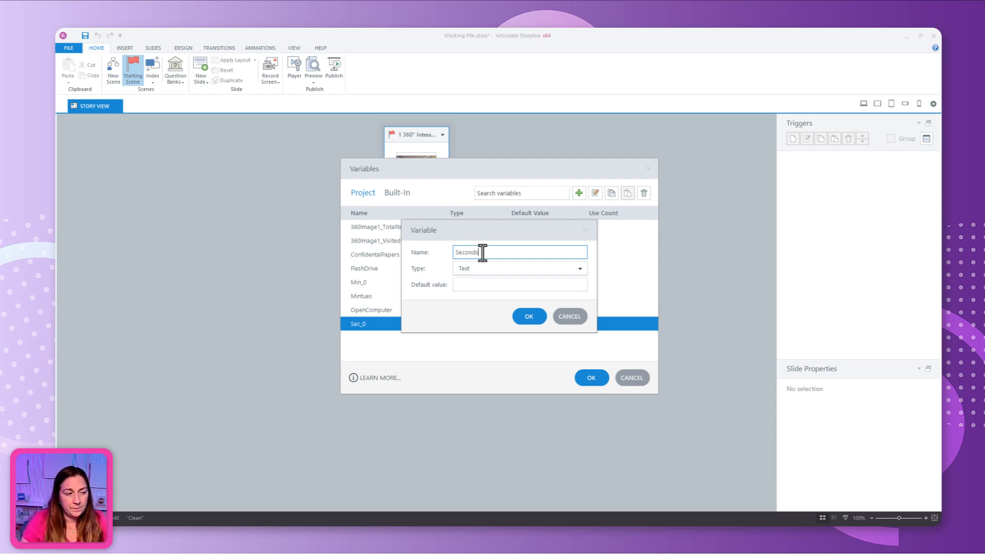
pyautogui.click(507, 273)
pyautogui.click(482, 302)
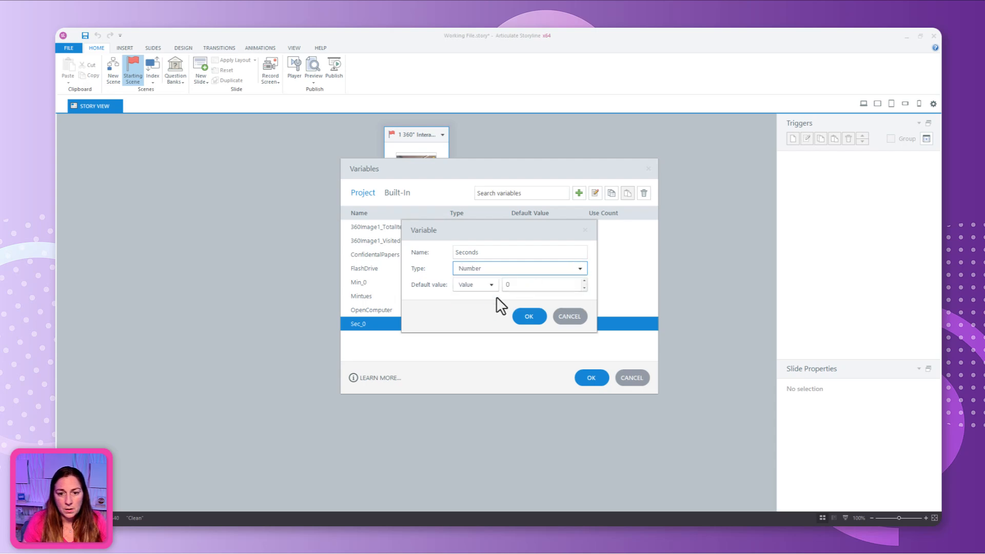
pyautogui.click(517, 316)
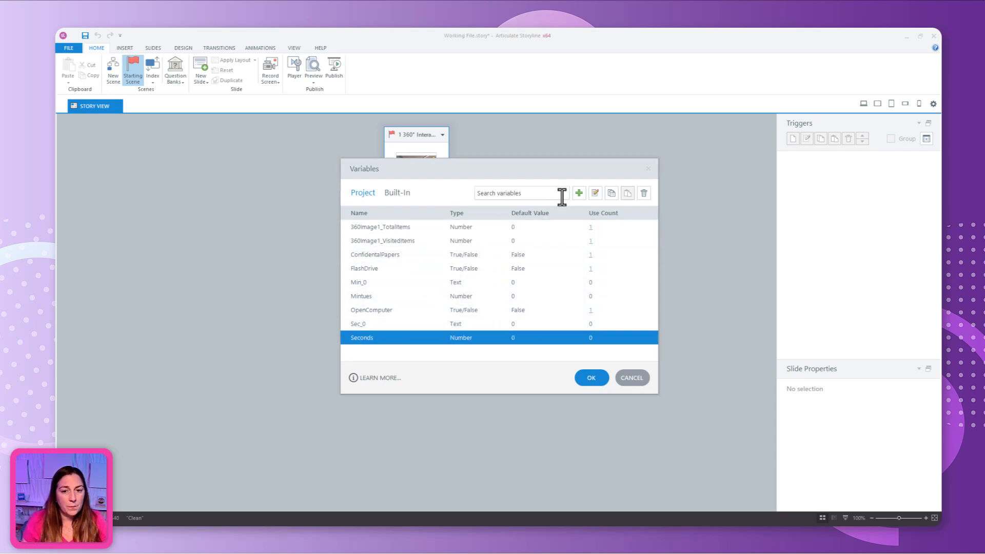
# Step: Add a Text variable named TimerFinal with an empty default value and save the project's variable list
pyautogui.click(579, 193)
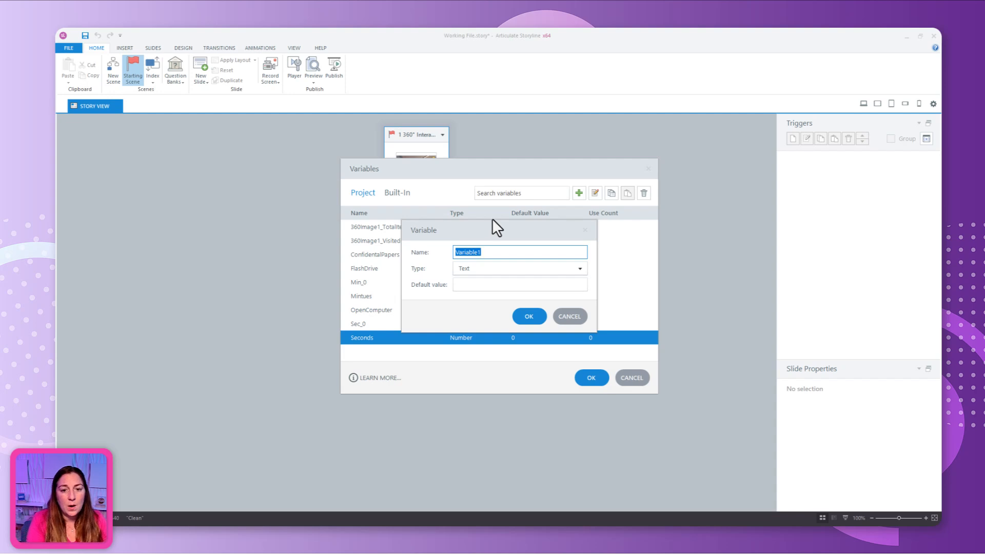
pyautogui.press('BackSpace')
pyautogui.write('TimerFinal')
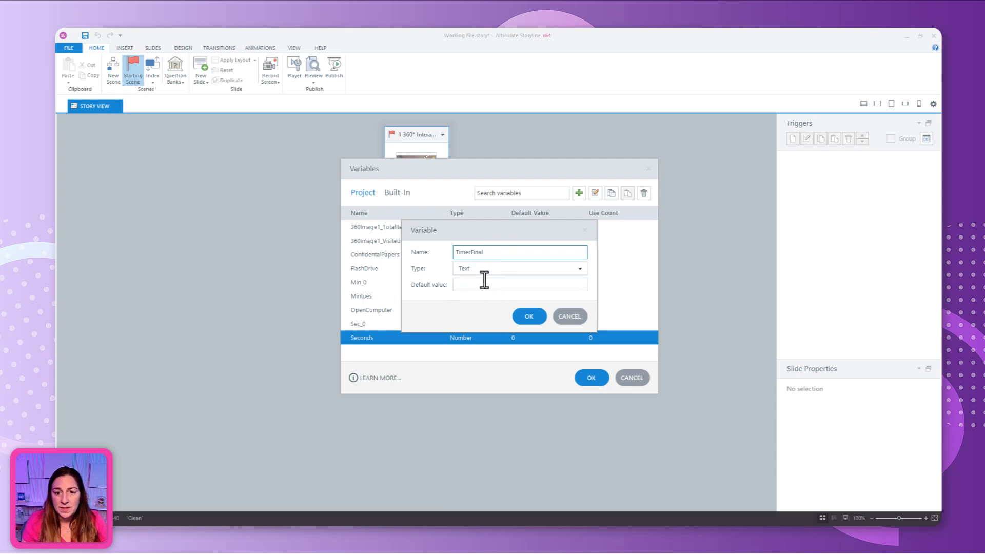
pyautogui.click(529, 317)
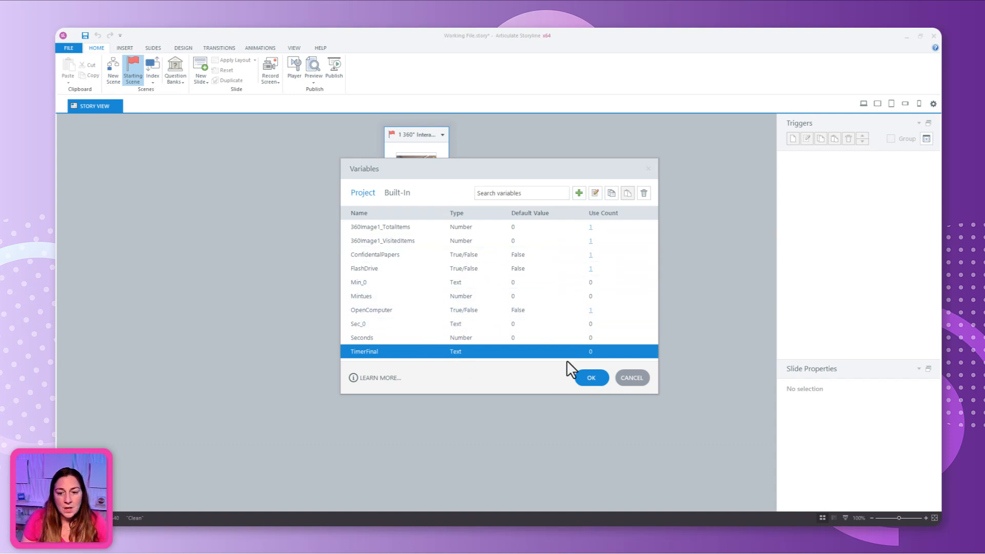
pyautogui.click(592, 377)
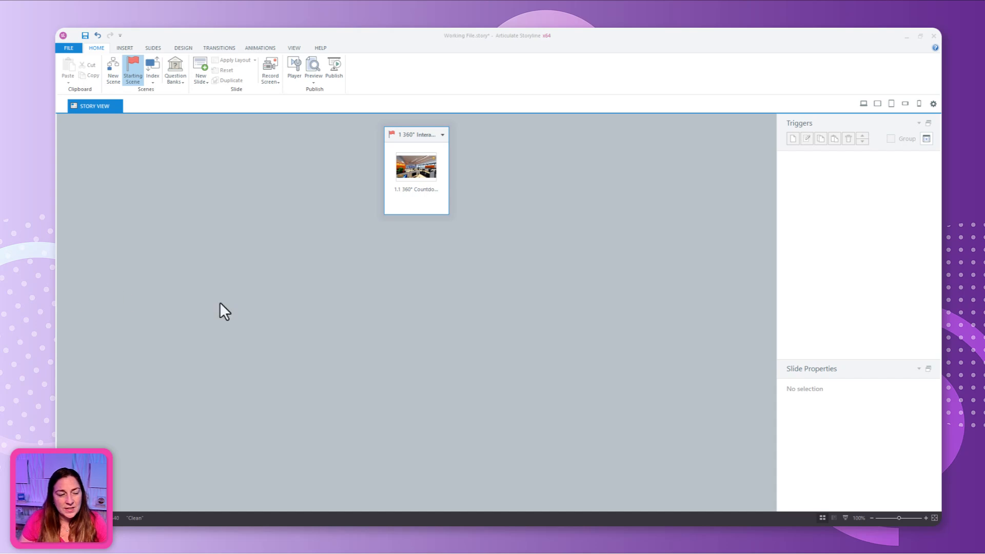
# Step: Open the 360° countdown slide, add a new slide layer and name it Timer
pyautogui.doubleClick(413, 171)
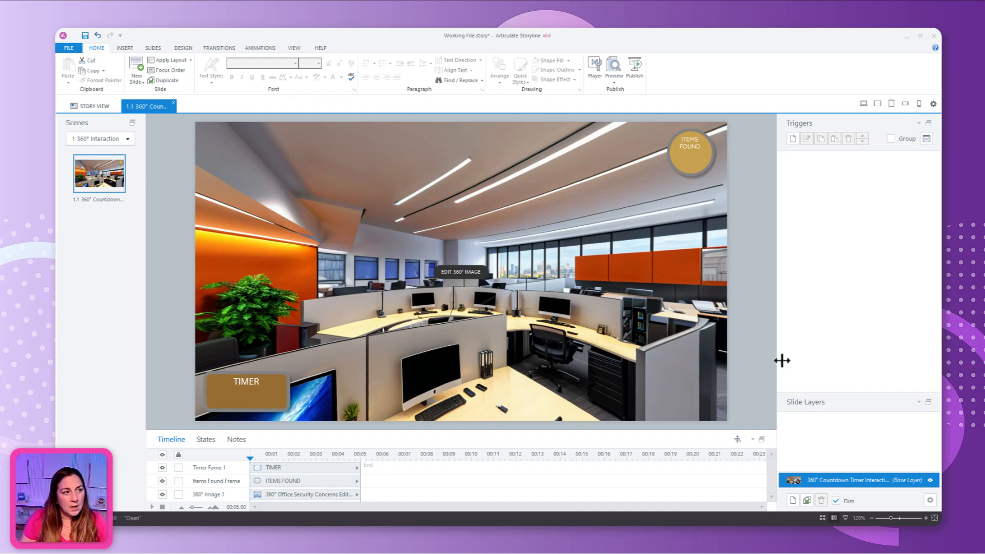
pyautogui.click(792, 499)
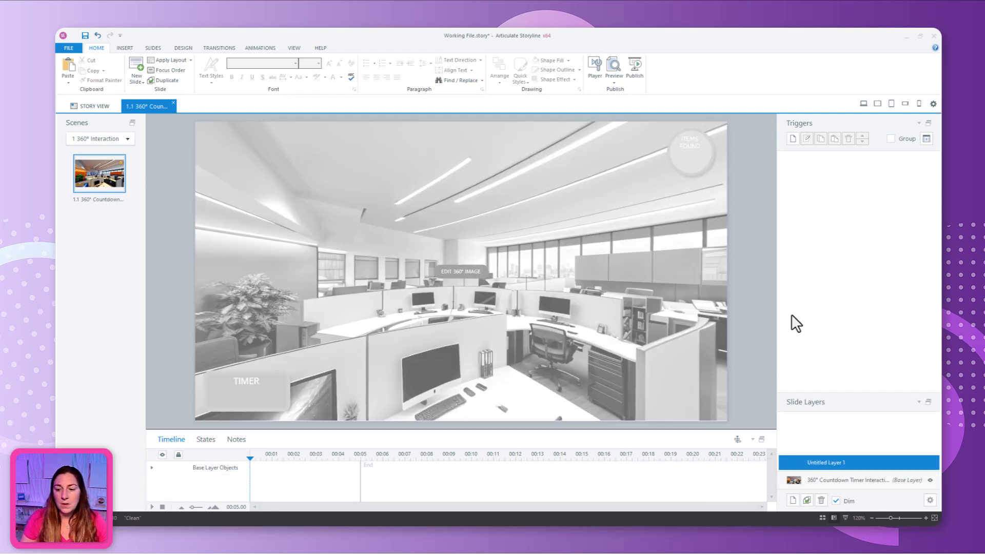
pyautogui.doubleClick(830, 464)
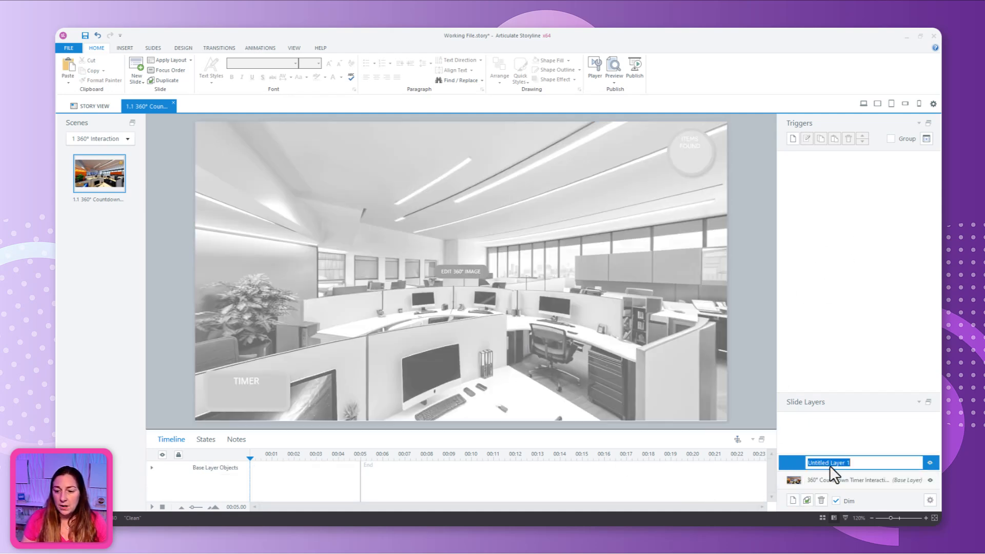
pyautogui.write('Timer')
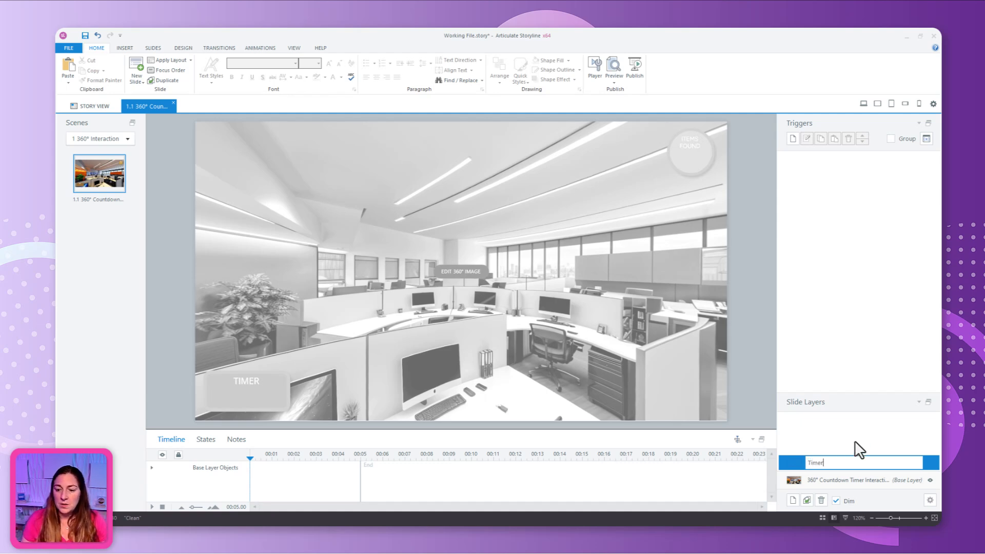
# Step: Confirm the layer name Timer and shorten the layer's timeline to 1 second
pyautogui.press('Return')
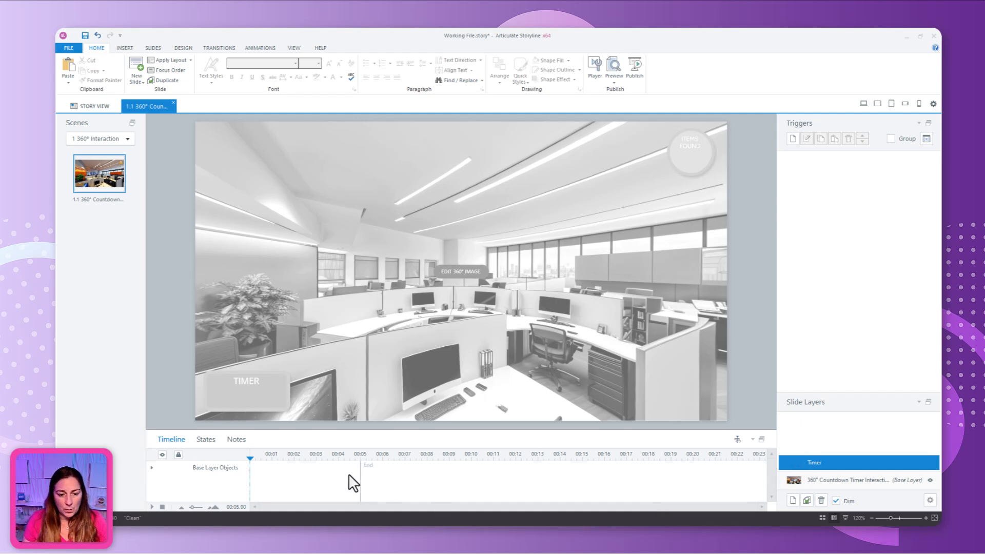
pyautogui.moveTo(360, 468); pyautogui.dragTo(273, 468)
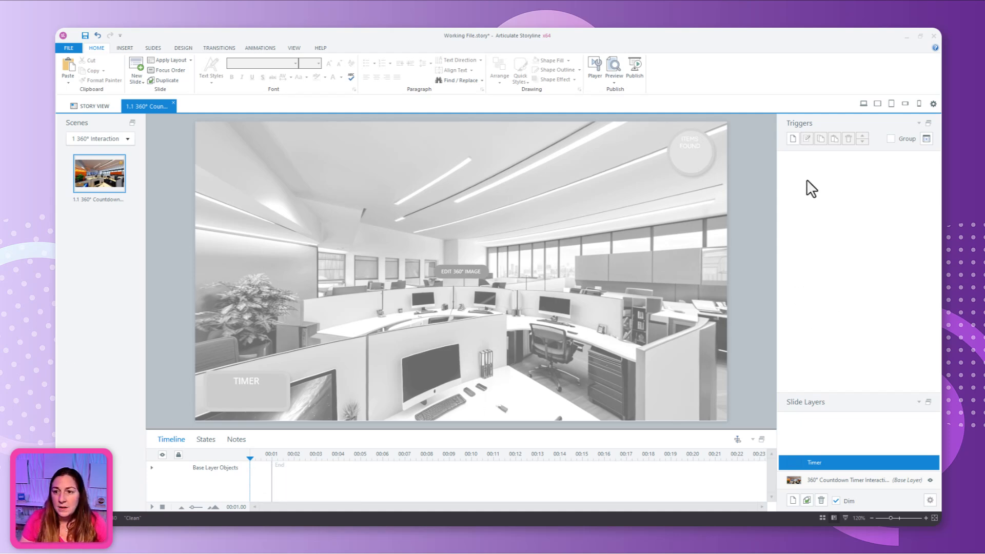
# Step: Create a trigger on the Timer layer that adjusts a variable by adding value 1 to Seconds
pyautogui.click(793, 138)
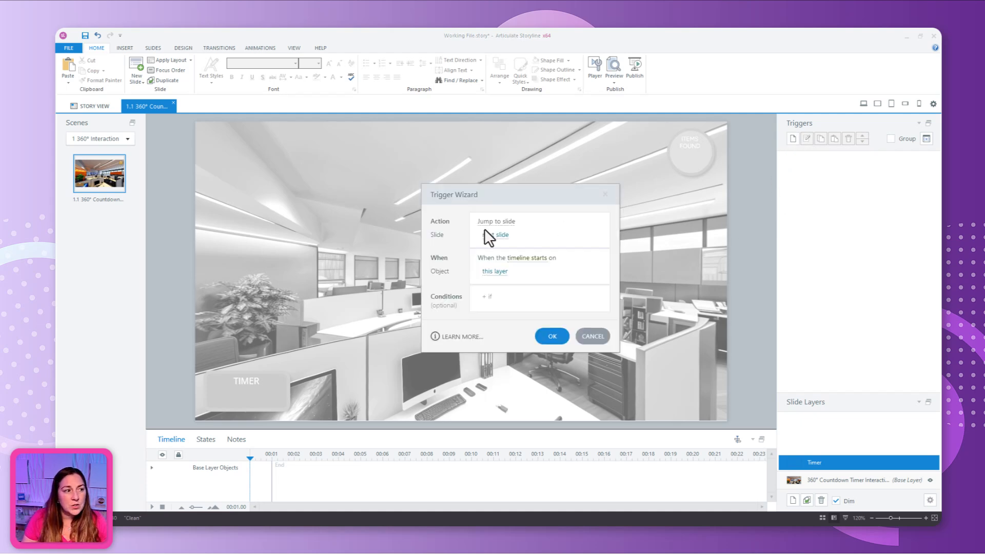
pyautogui.click(491, 222)
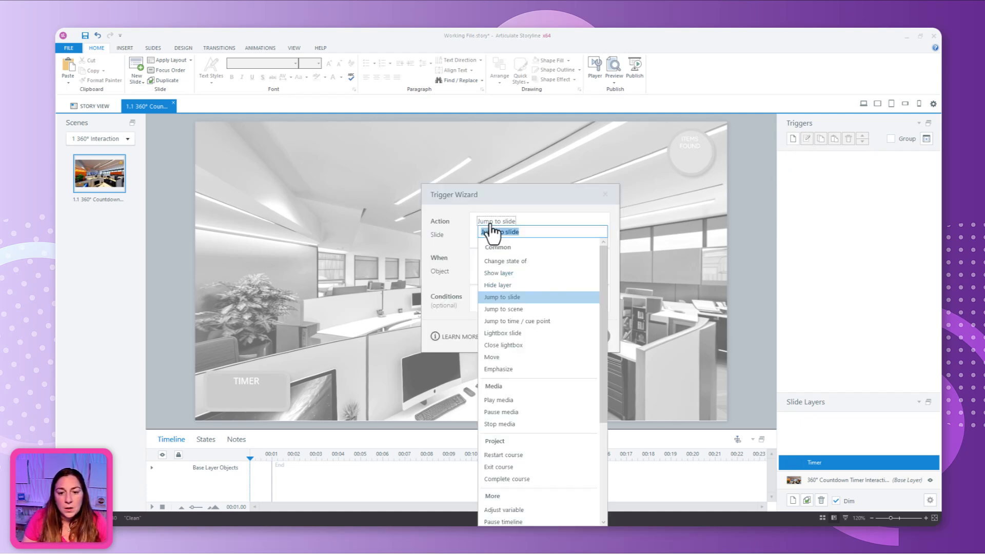
pyautogui.click(532, 510)
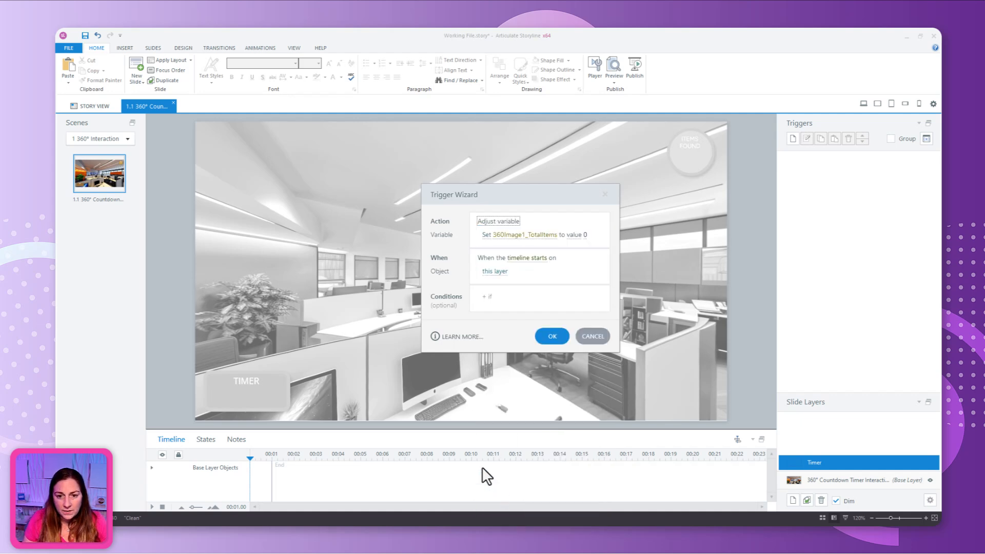
pyautogui.click(515, 236)
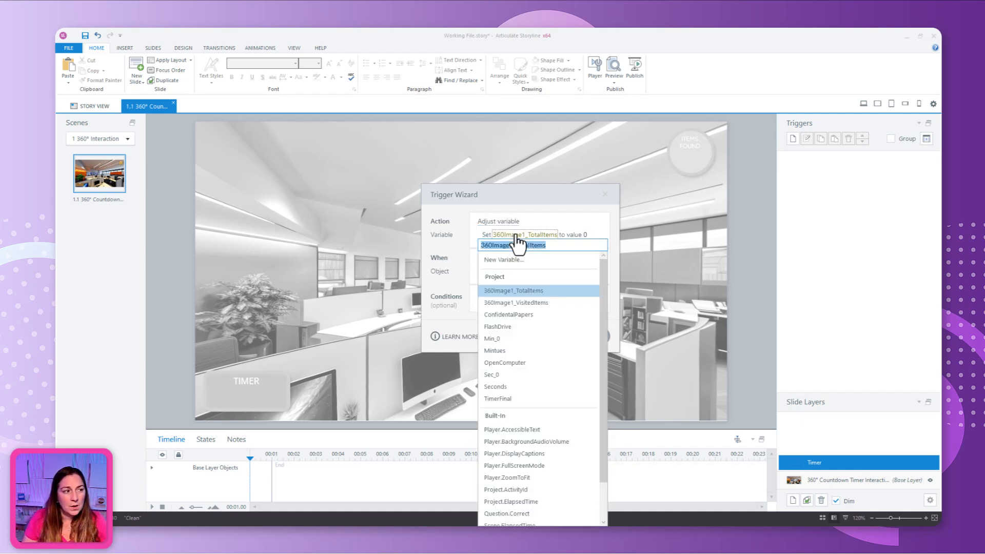
pyautogui.click(510, 389)
pyautogui.click(487, 235)
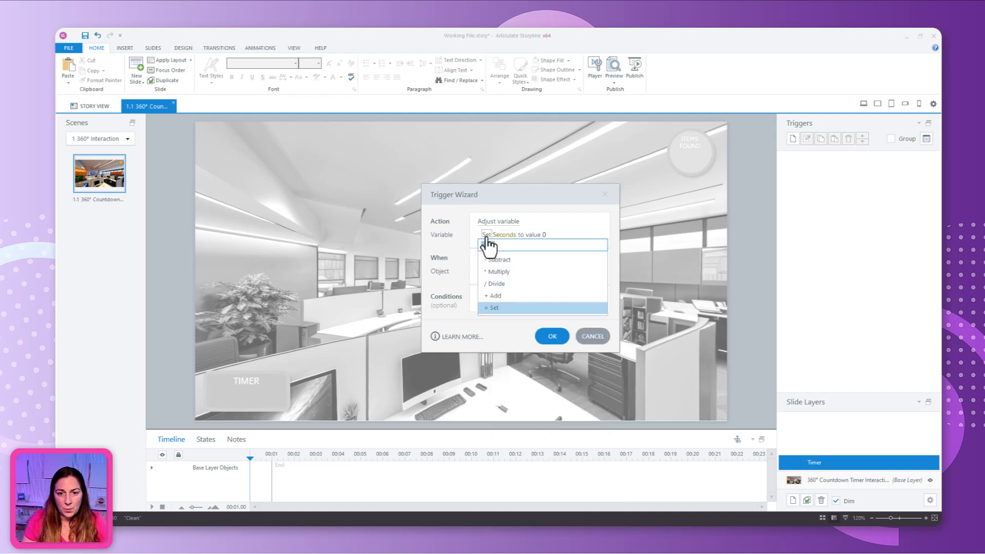
pyautogui.click(503, 296)
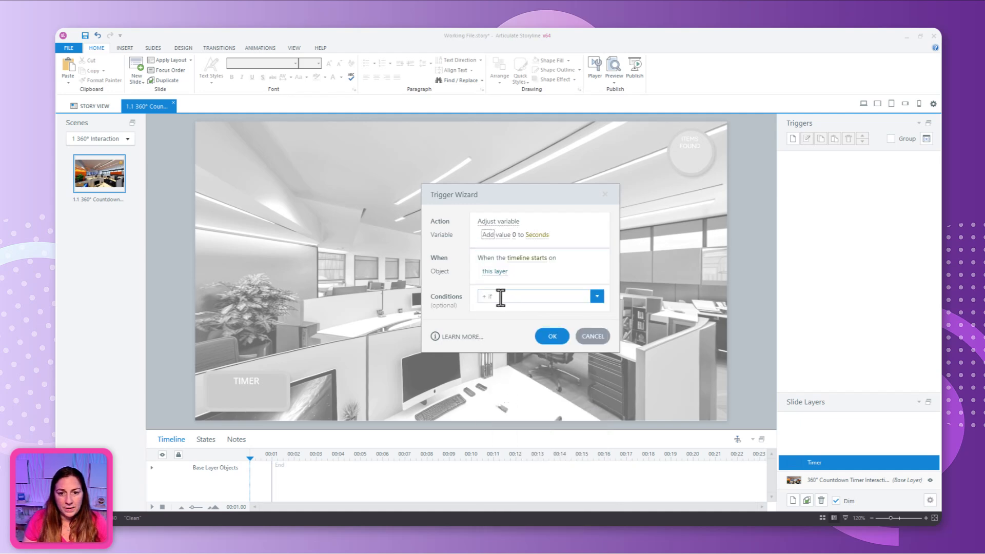
pyautogui.click(513, 233)
pyautogui.click(604, 242)
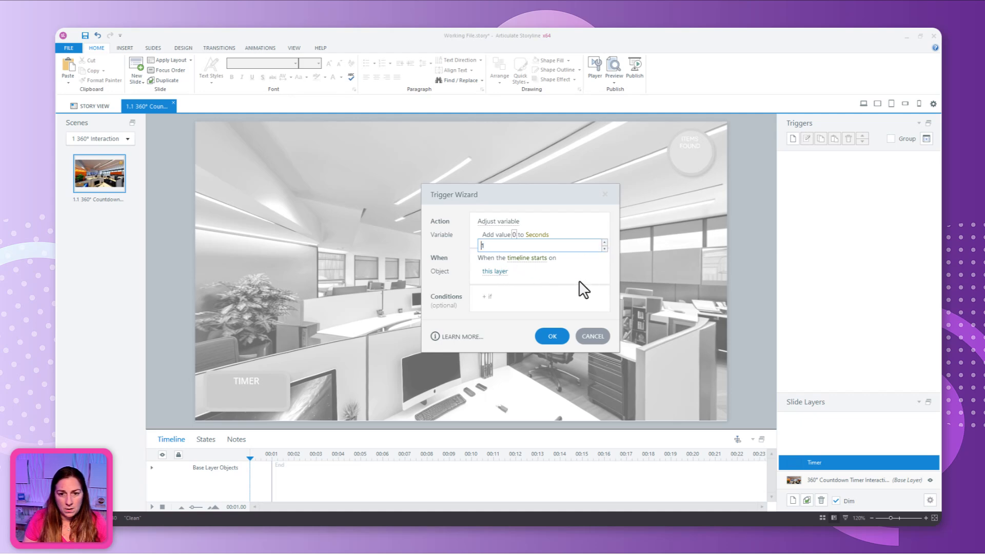
pyautogui.click(543, 295)
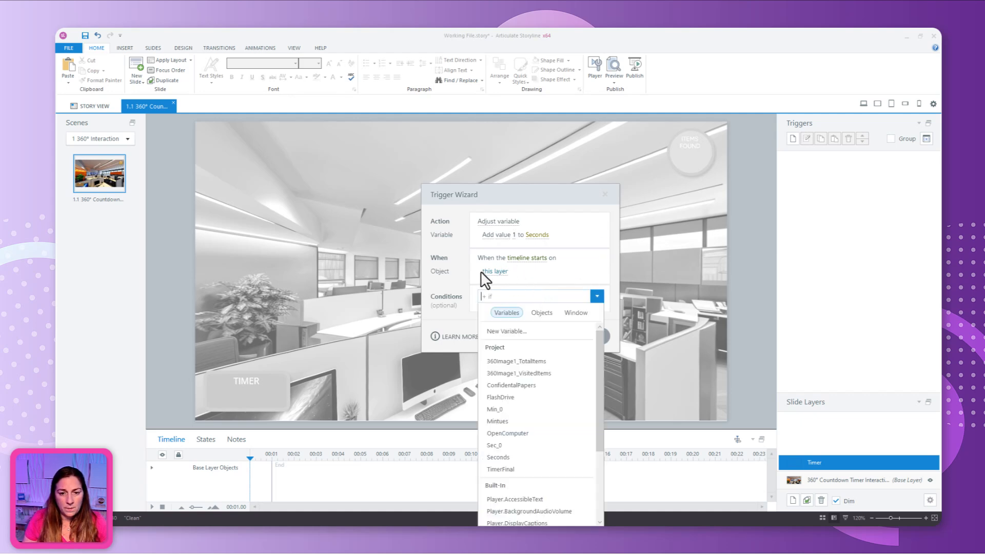
pyautogui.click(523, 276)
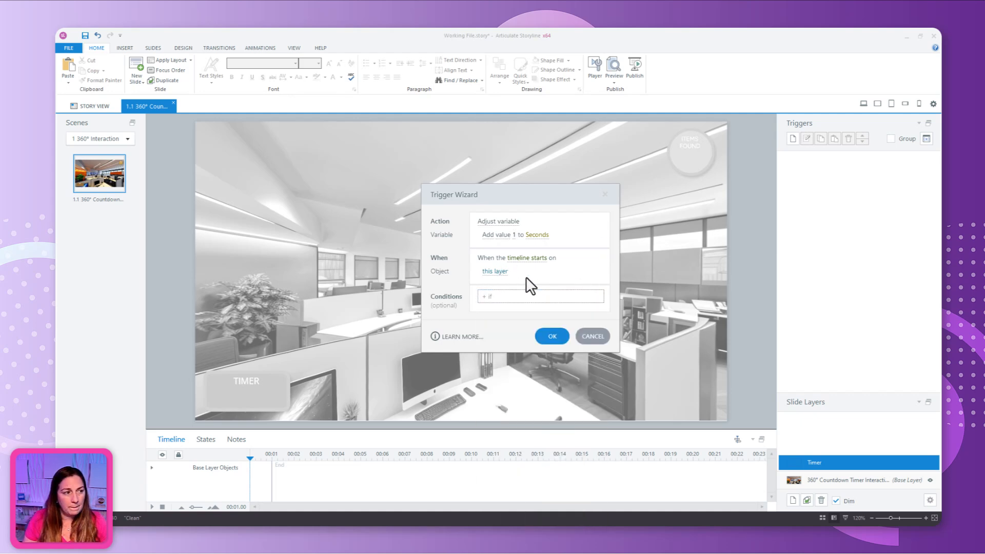
# Step: Make the Seconds trigger run when the timeline ends on this layer and save it
pyautogui.click(497, 271)
pyautogui.click(545, 257)
pyautogui.click(544, 258)
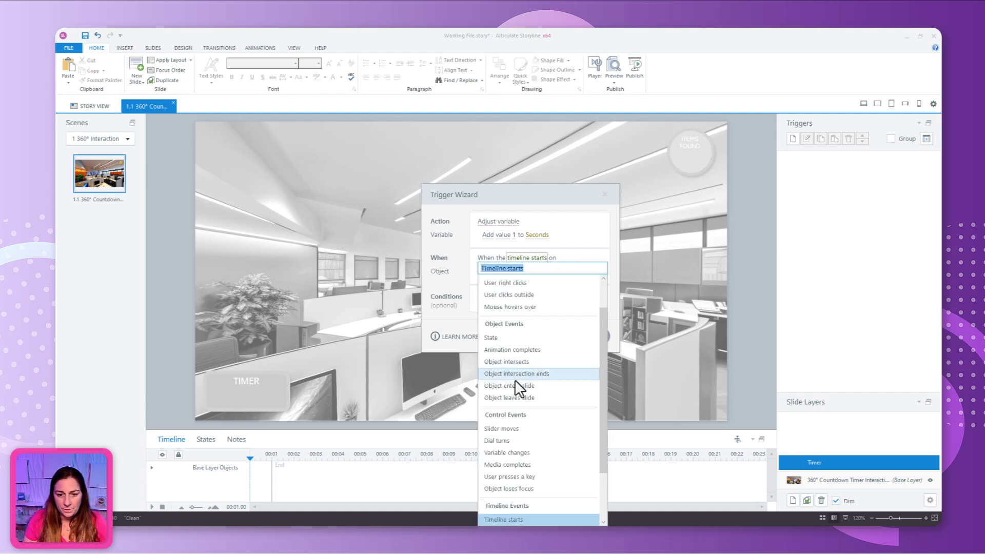
pyautogui.scroll(-1, 528, 449)
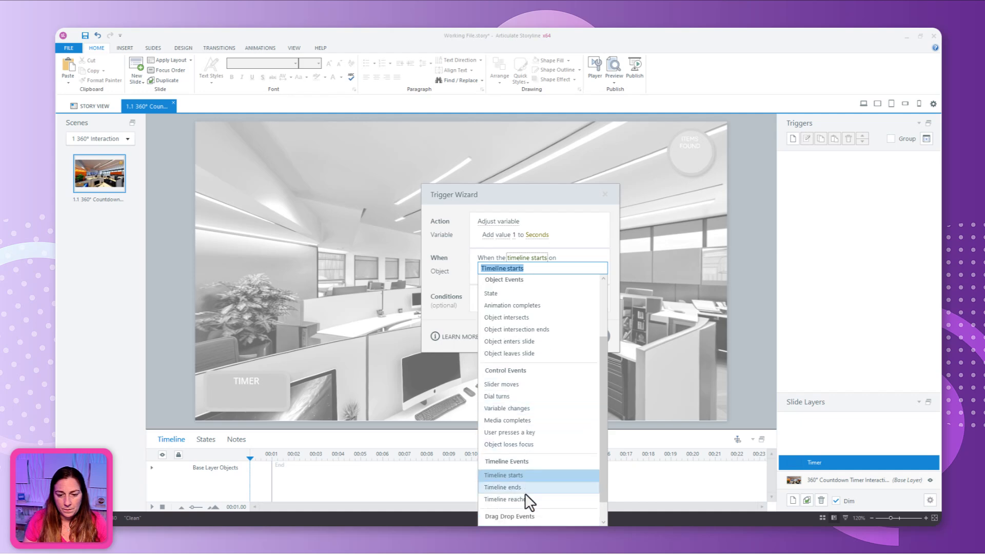
pyautogui.click(525, 491)
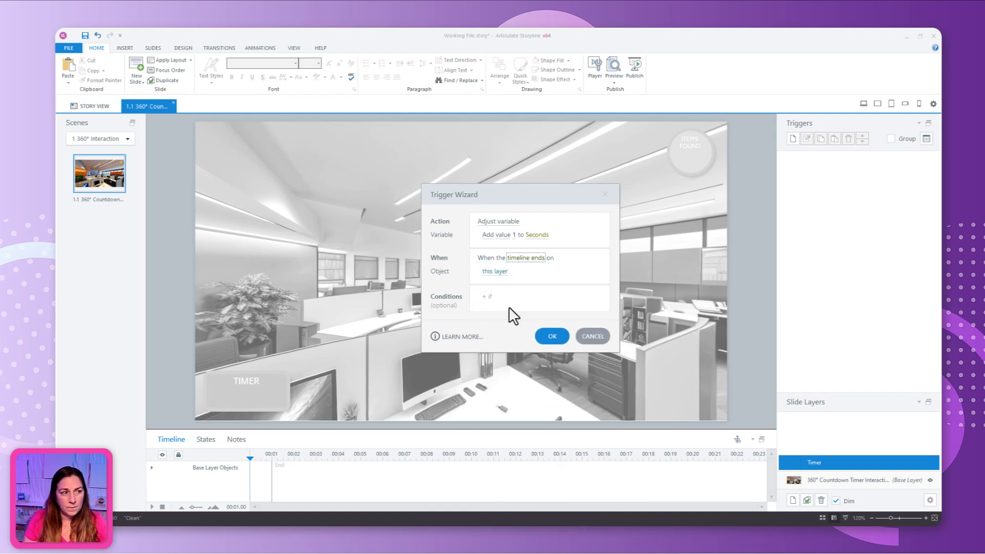
pyautogui.click(544, 336)
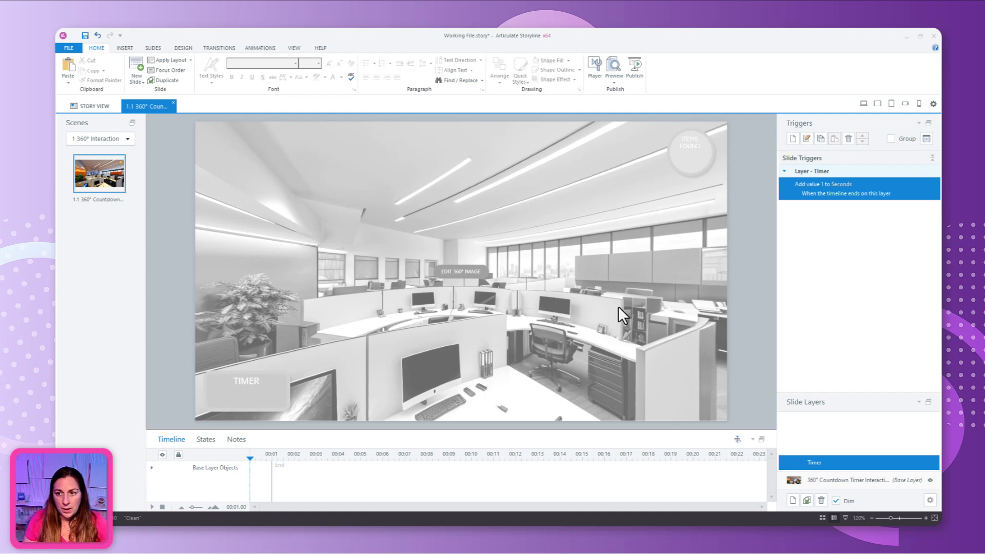
# Step: Create a second trigger that adds value 1 to Mintues when the timeline ends on this layer
pyautogui.click(792, 139)
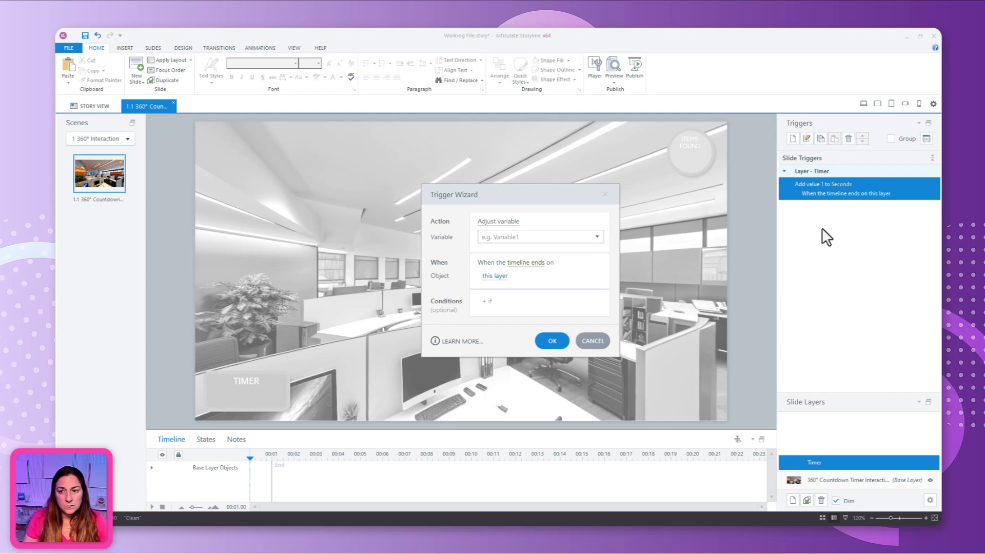
pyautogui.click(515, 237)
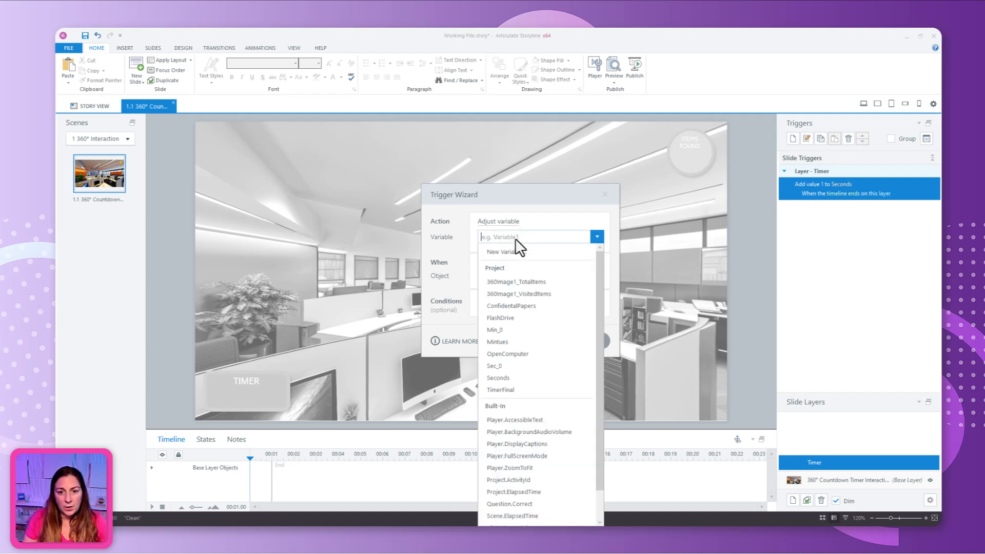
pyautogui.click(525, 340)
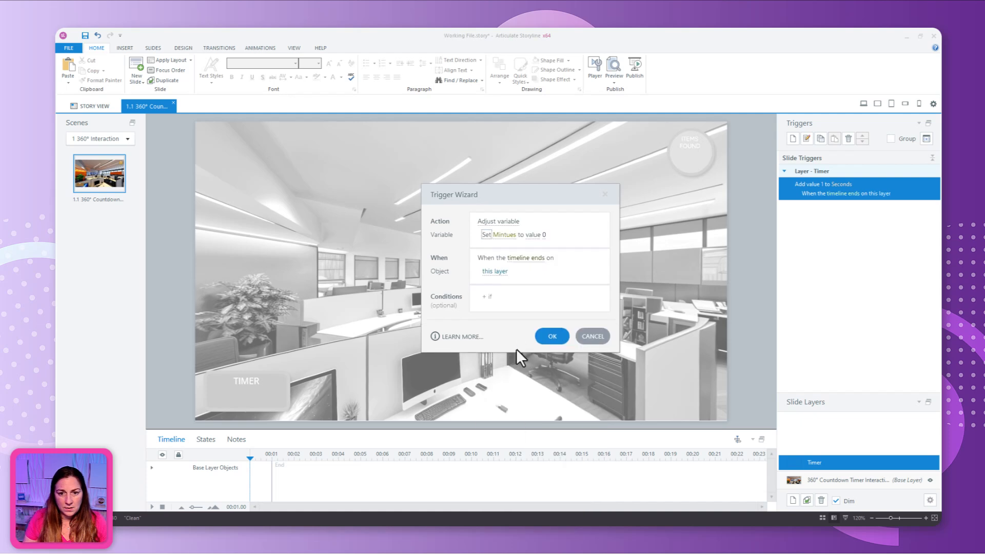
pyautogui.click(484, 236)
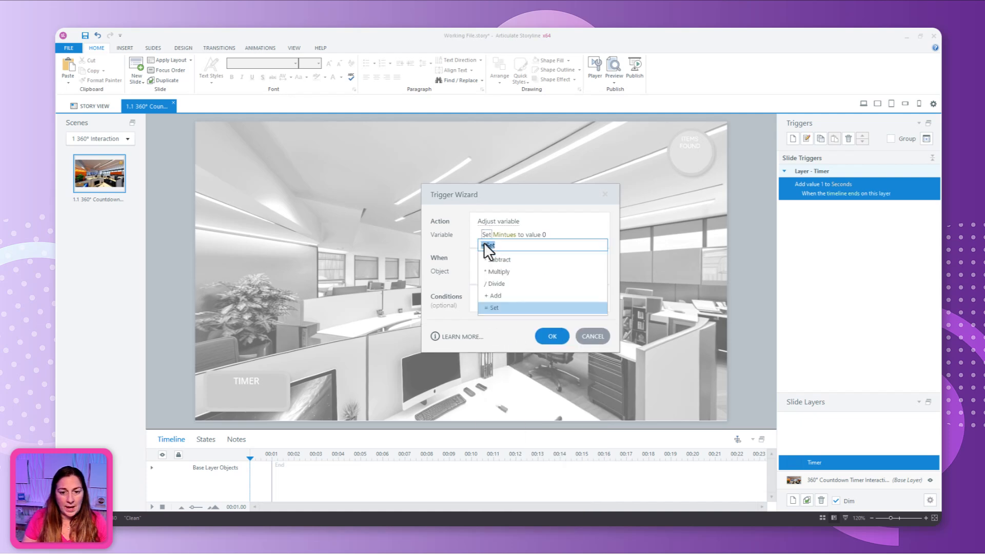
pyautogui.click(507, 297)
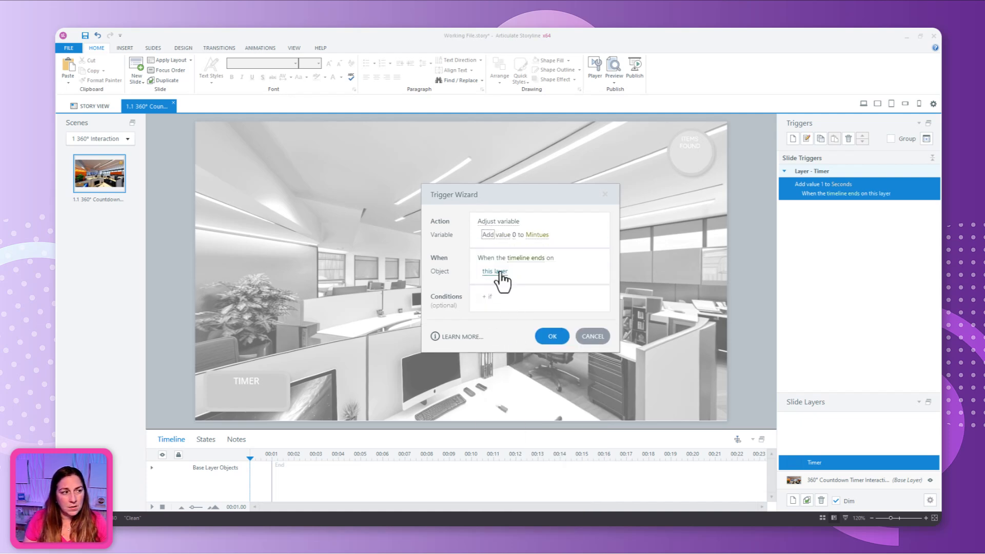
pyautogui.click(514, 235)
pyautogui.write('1')
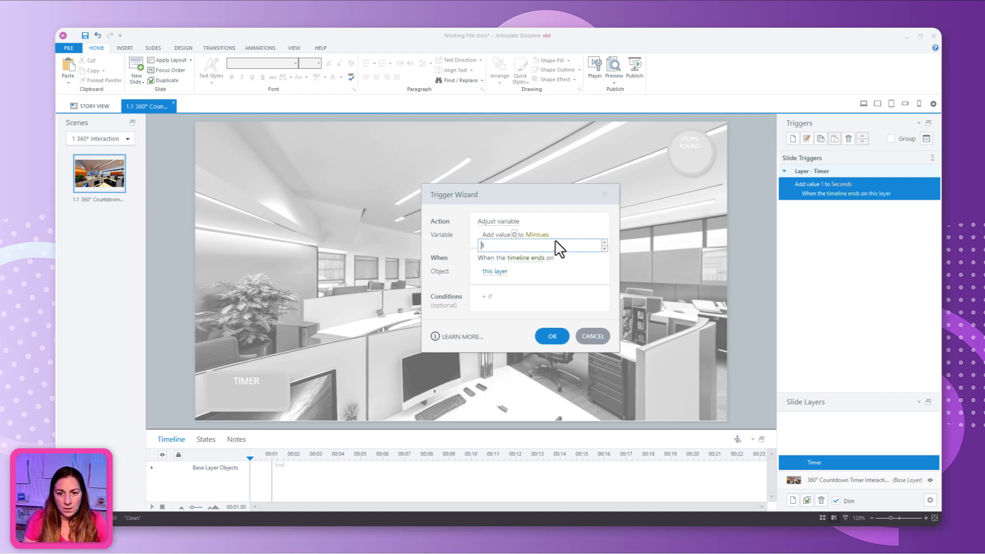
pyautogui.click(588, 267)
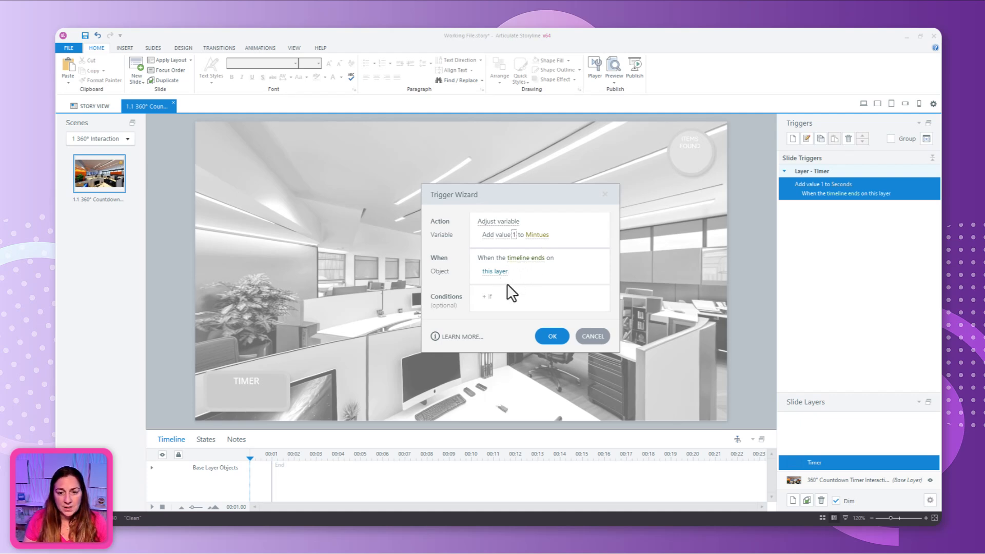
# Step: Add the condition Seconds = value 60 to the Mintues trigger and save it
pyautogui.click(494, 296)
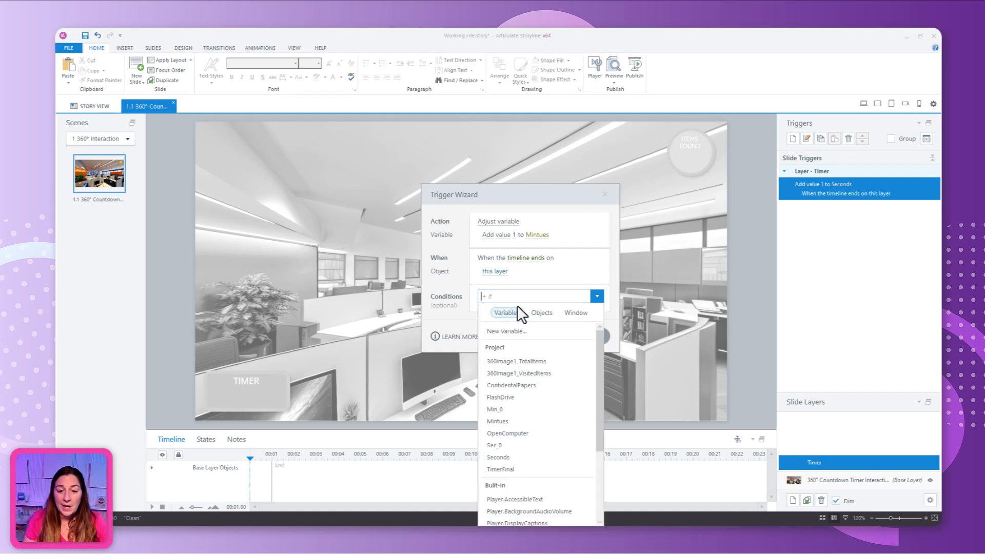
pyautogui.click(497, 457)
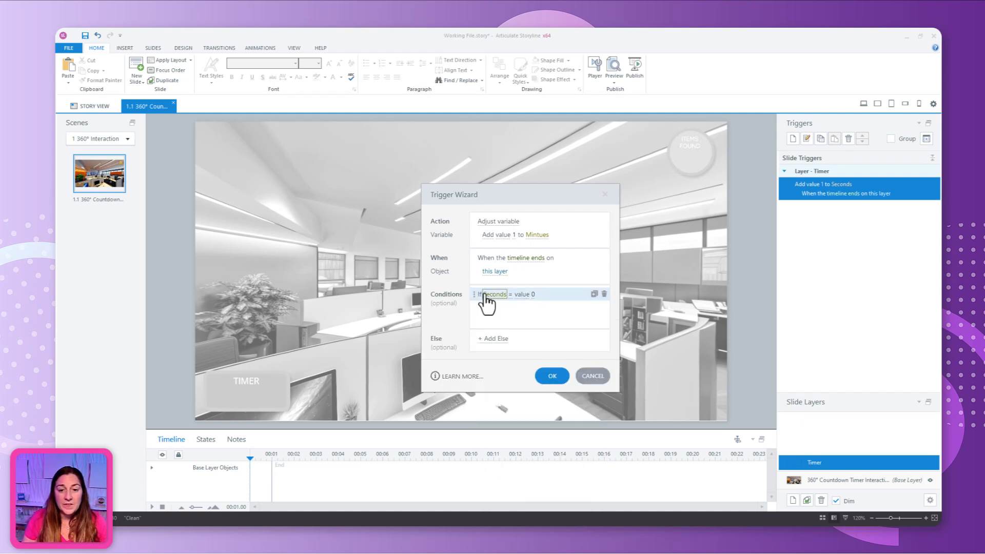
pyautogui.click(532, 294)
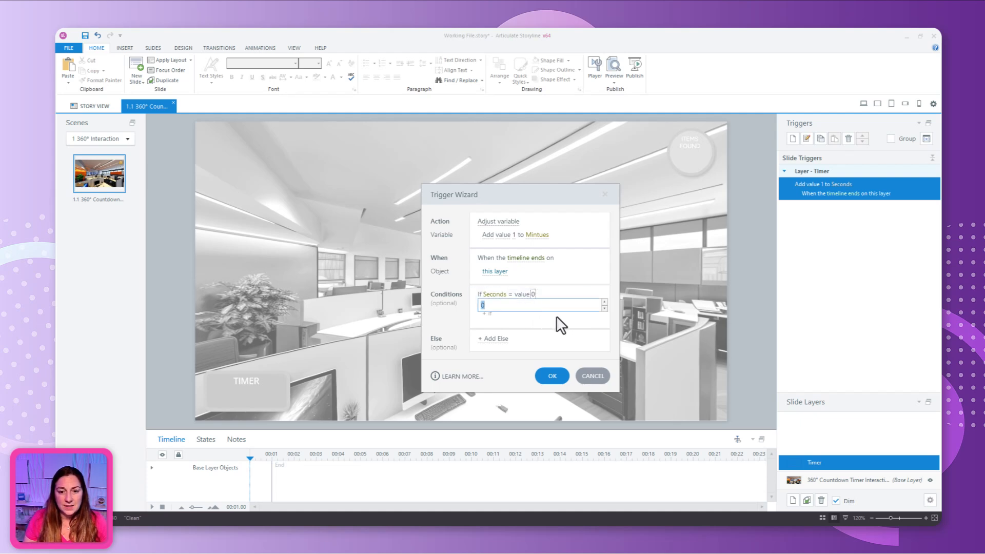
pyautogui.write('60')
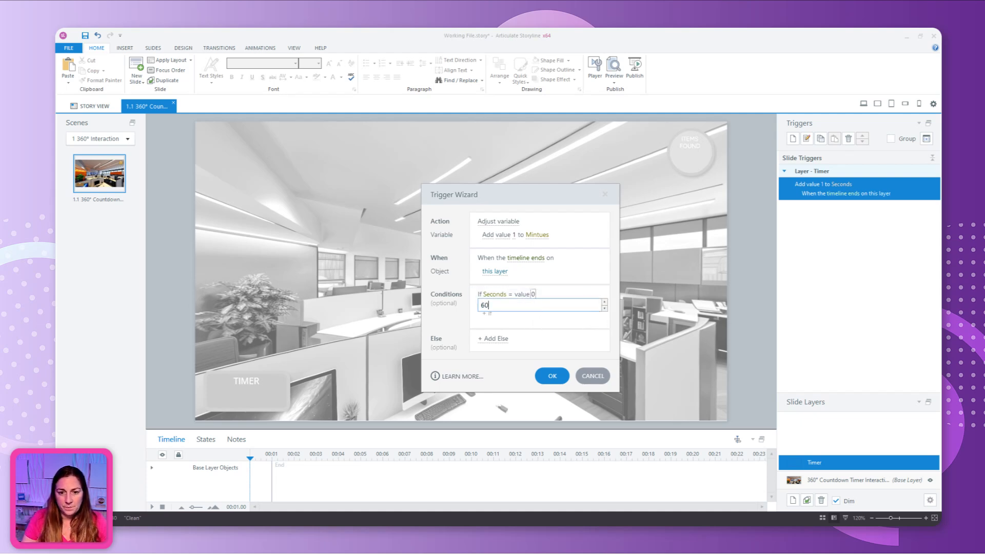
pyautogui.click(580, 323)
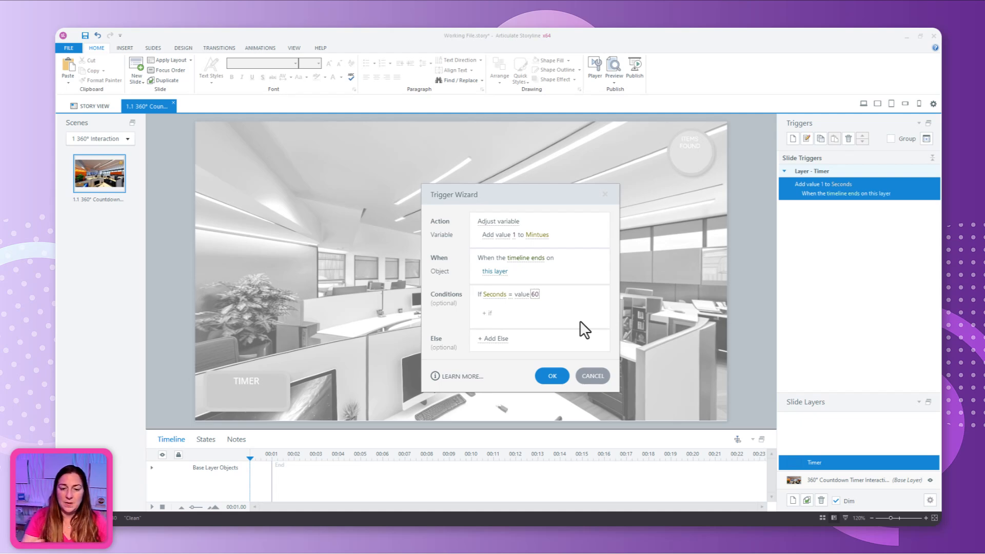
pyautogui.click(552, 377)
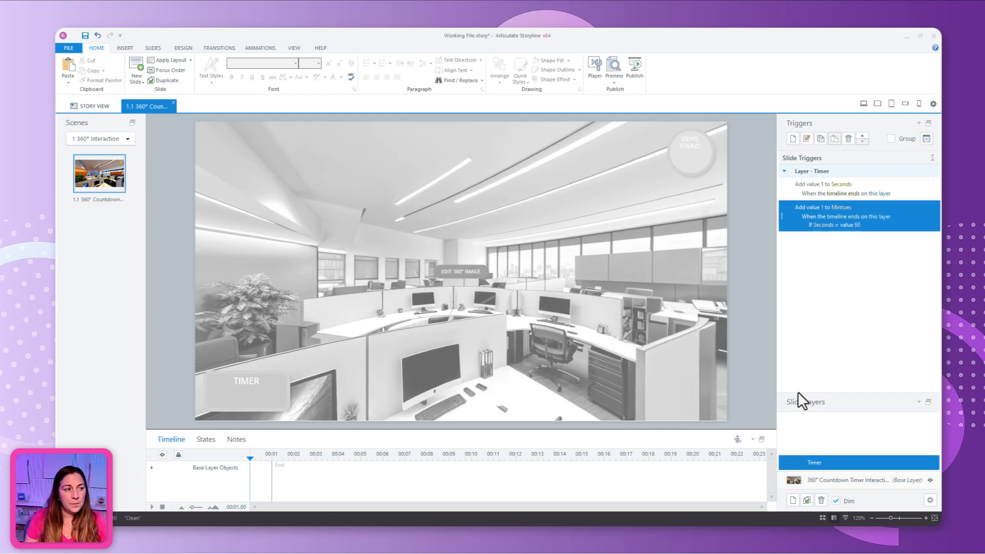
# Step: Create a third trigger that sets Seconds to value 0 when the timeline ends on this layer
pyautogui.click(792, 139)
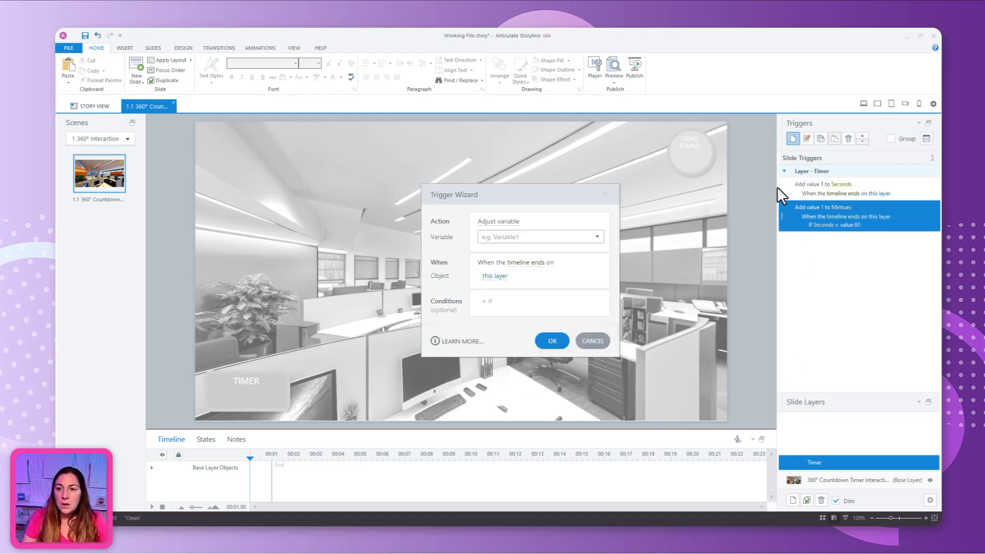
pyautogui.click(496, 227)
pyautogui.click(558, 219)
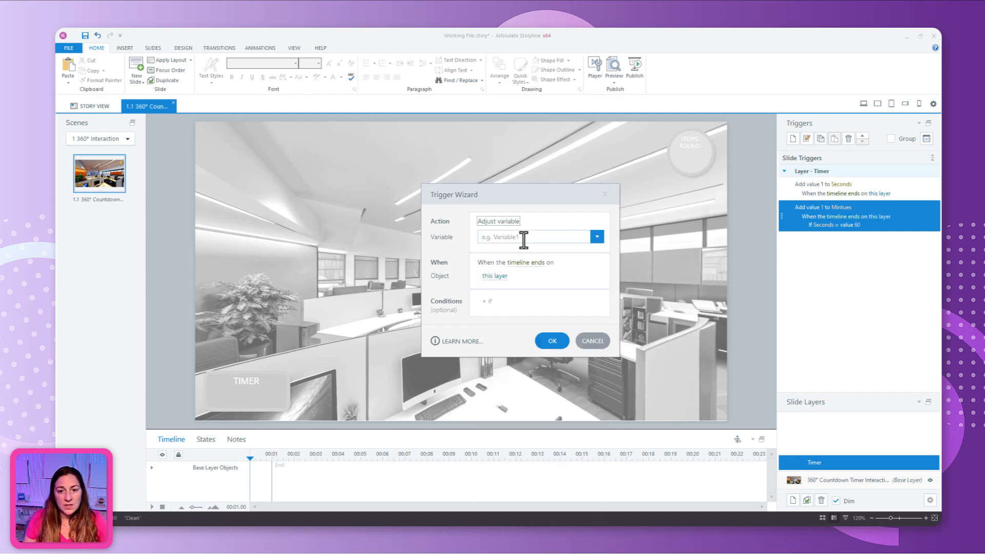
pyautogui.click(526, 237)
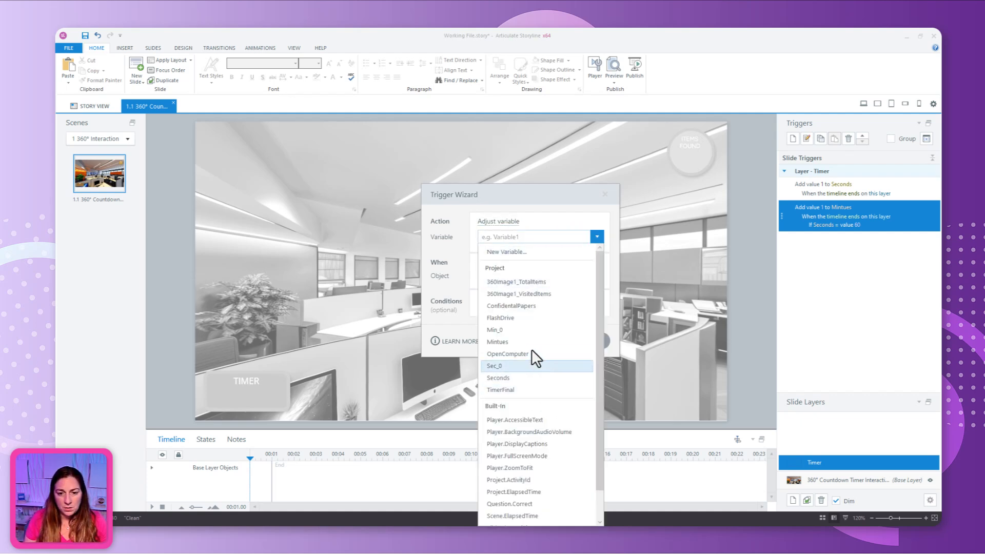
pyautogui.click(515, 378)
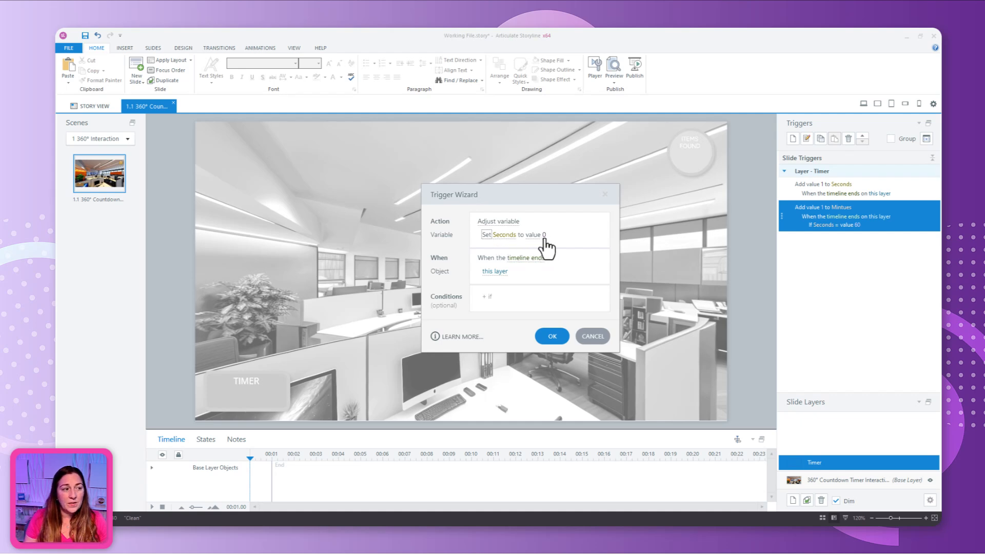
# Step: Add the condition Seconds = value 60 to the Seconds reset trigger and save it
pyautogui.click(491, 296)
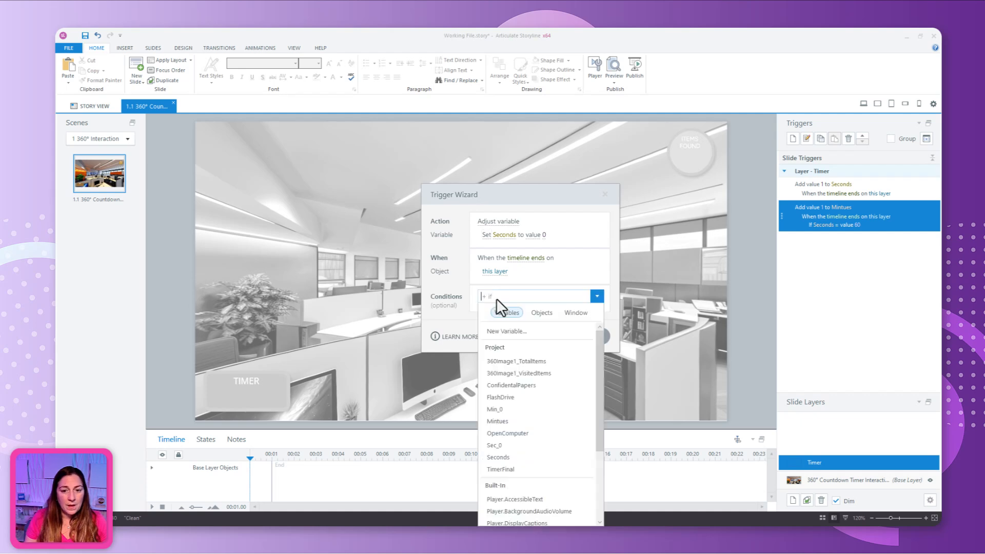
pyautogui.click(498, 457)
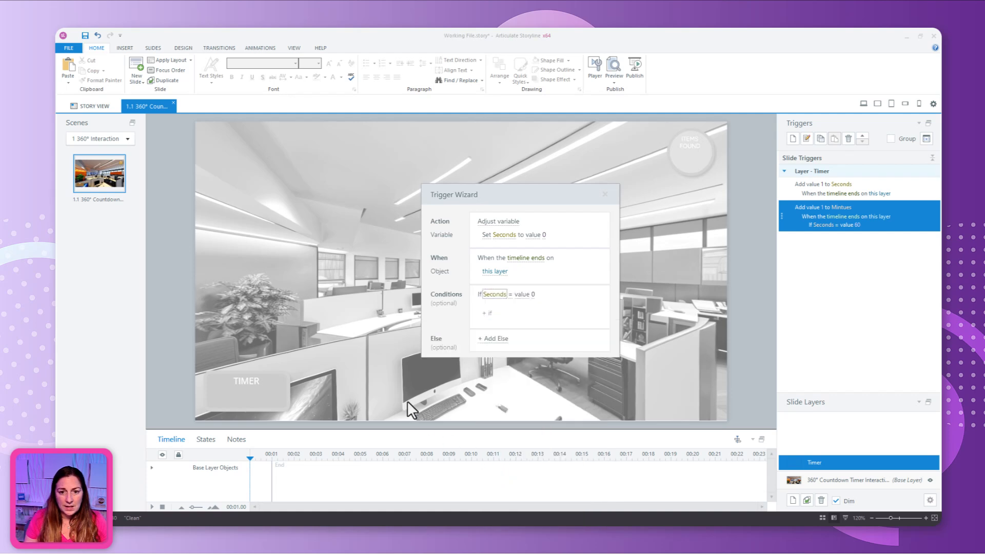
pyautogui.click(533, 294)
pyautogui.write('60')
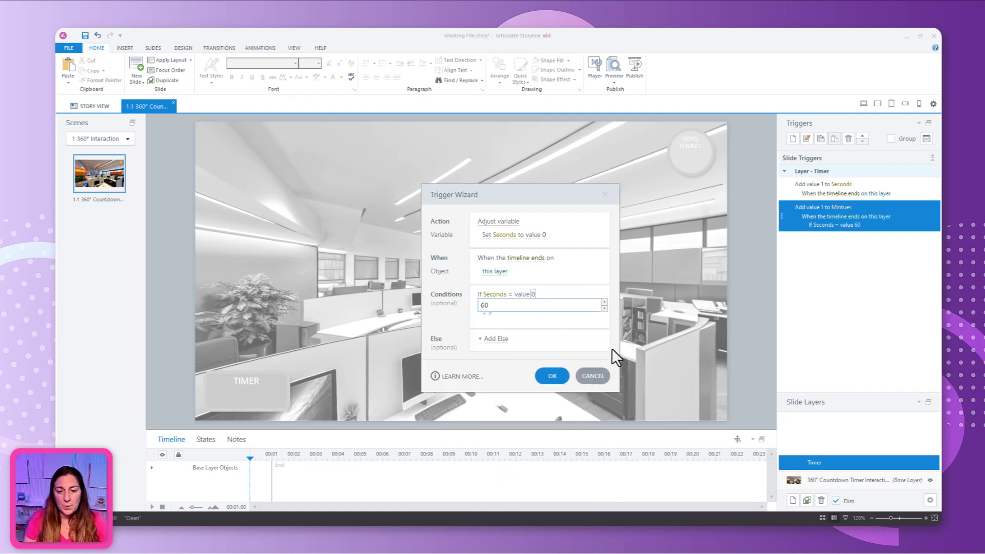
pyautogui.click(557, 326)
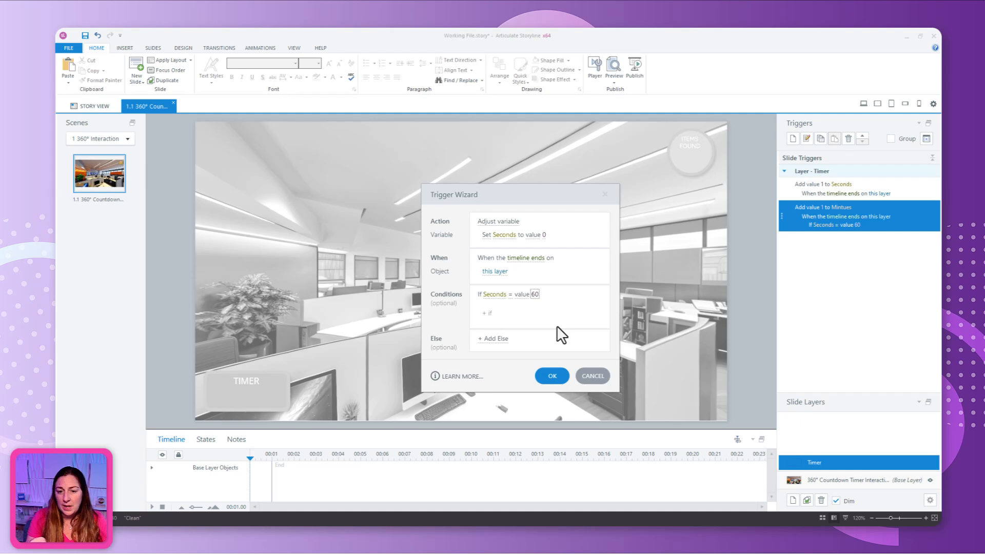
pyautogui.click(543, 375)
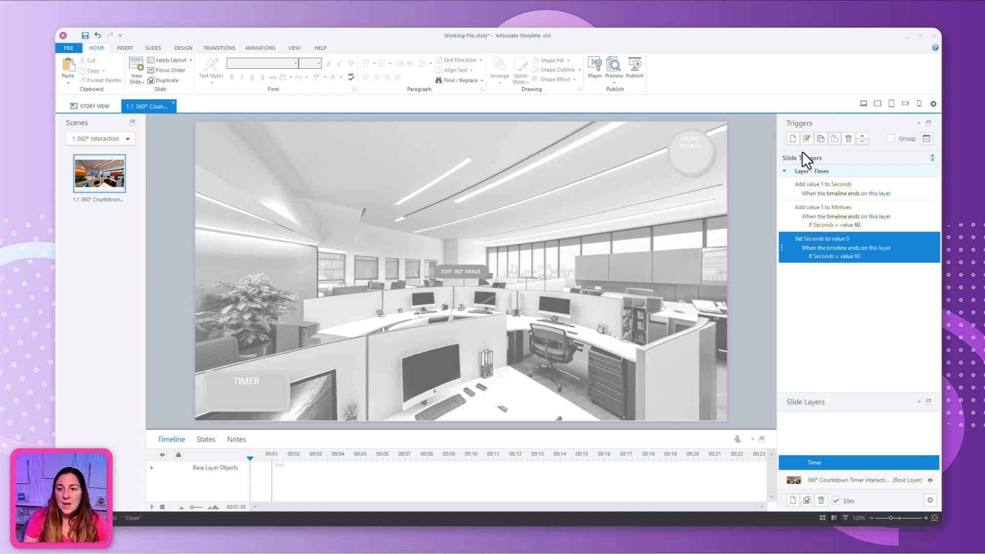
# Step: Create a fourth Timer layer trigger that jumps to time 0m 0s on this layer when the timeline ends on this layer
pyautogui.click(792, 138)
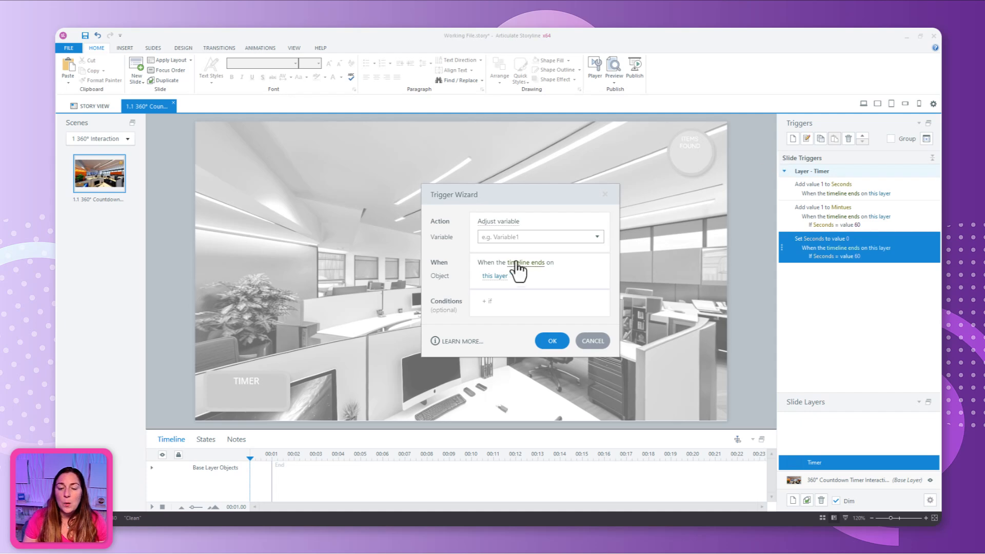
pyautogui.click(504, 221)
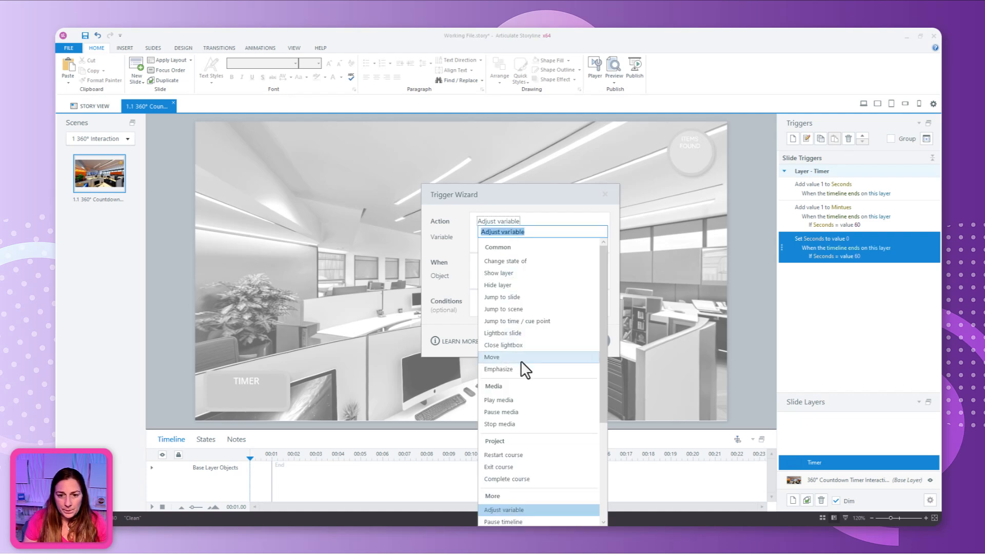
pyautogui.click(534, 320)
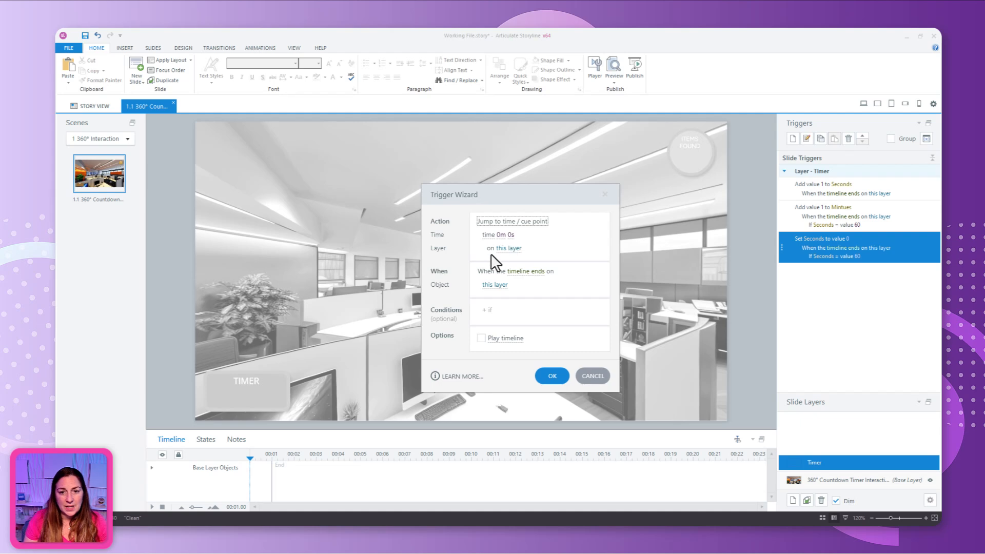
pyautogui.click(552, 376)
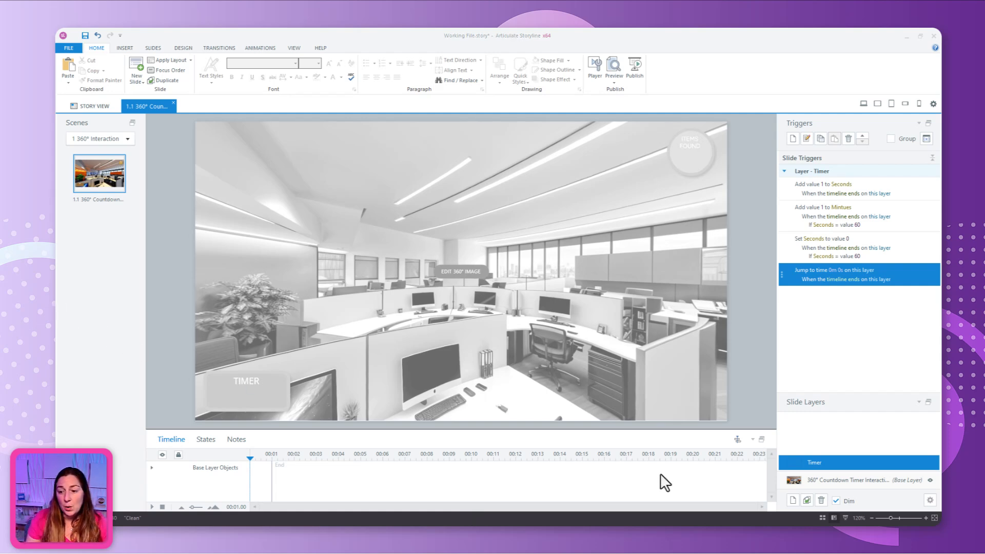
# Step: On the base layer, draw a text box inside the timer frame, beneath the TIMER label and spanning the frame's width
pyautogui.click(900, 482)
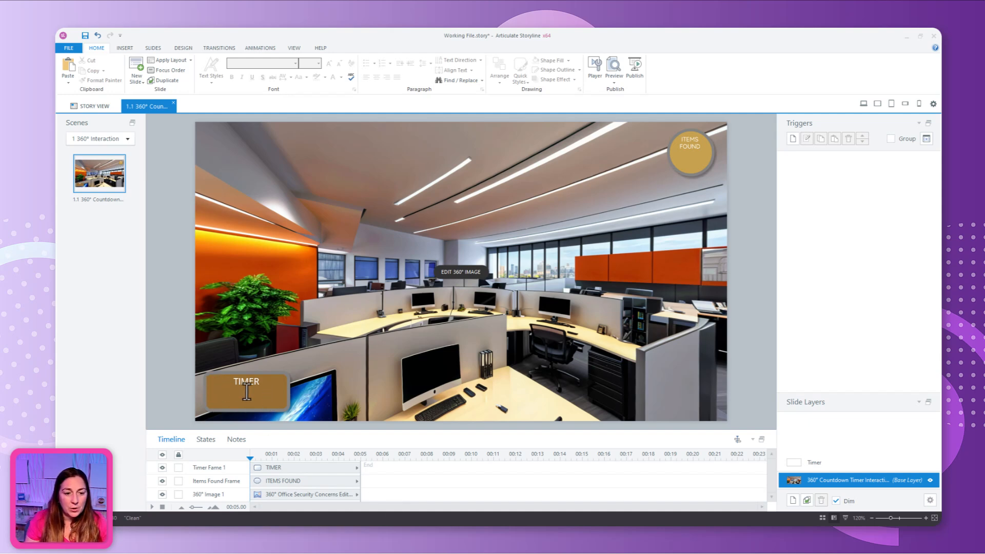
pyautogui.click(126, 49)
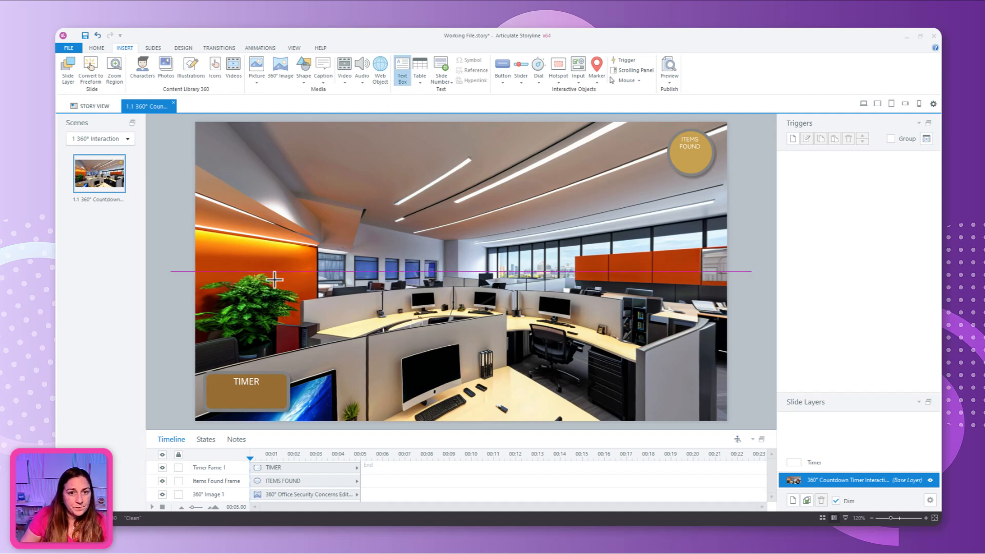
pyautogui.moveTo(205, 385)
pyautogui.mouseDown()
pyautogui.moveTo(214, 405)
pyautogui.moveTo(310, 413)
pyautogui.moveTo(286, 408)
pyautogui.mouseUp()
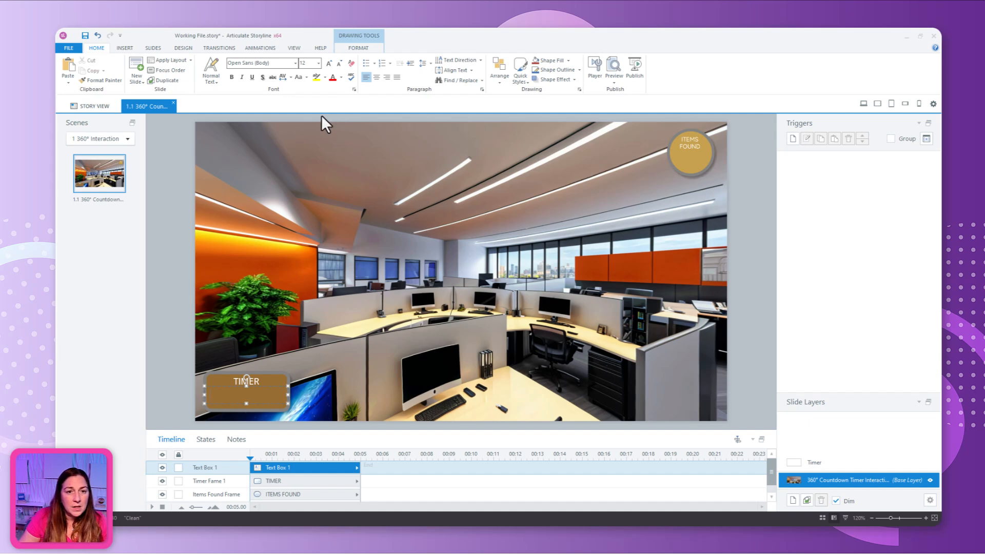
# Step: Insert references to the variables Min_0 and Mintues, in that order, into the new text box
pyautogui.click(126, 48)
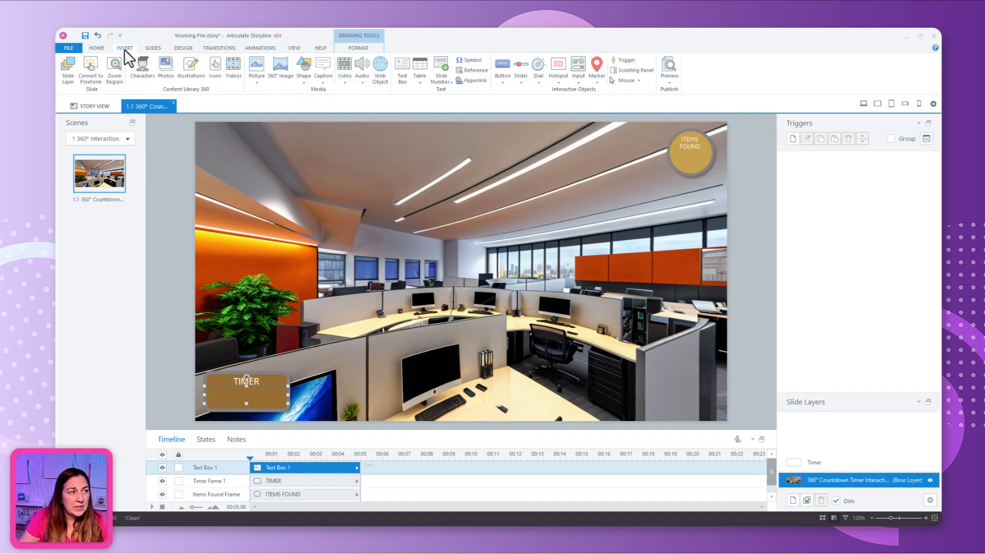
pyautogui.click(478, 70)
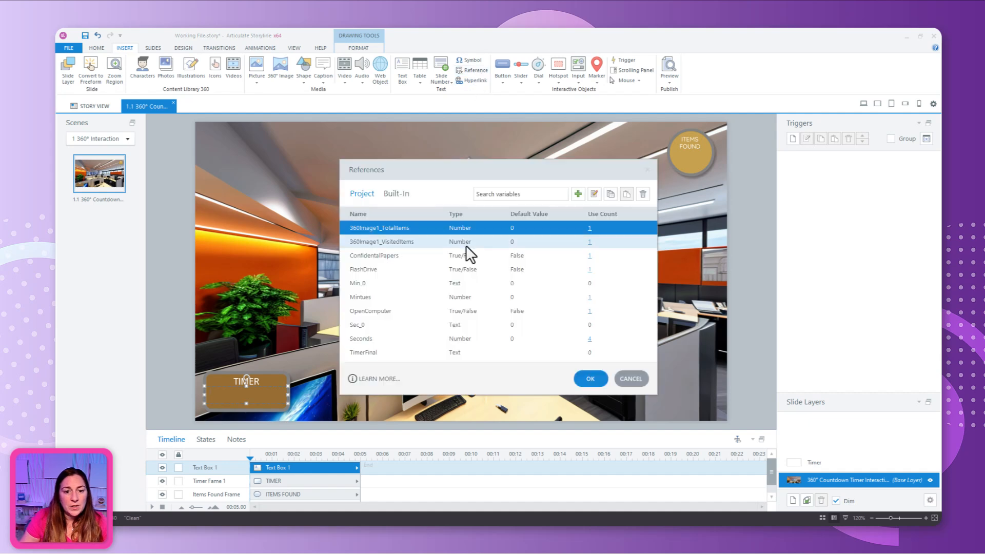
pyautogui.click(362, 283)
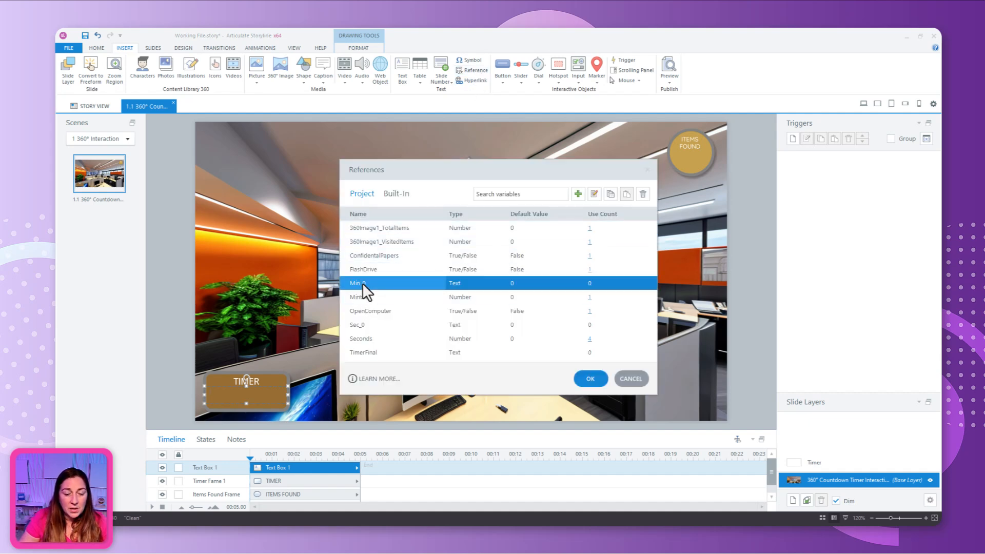
pyautogui.click(590, 378)
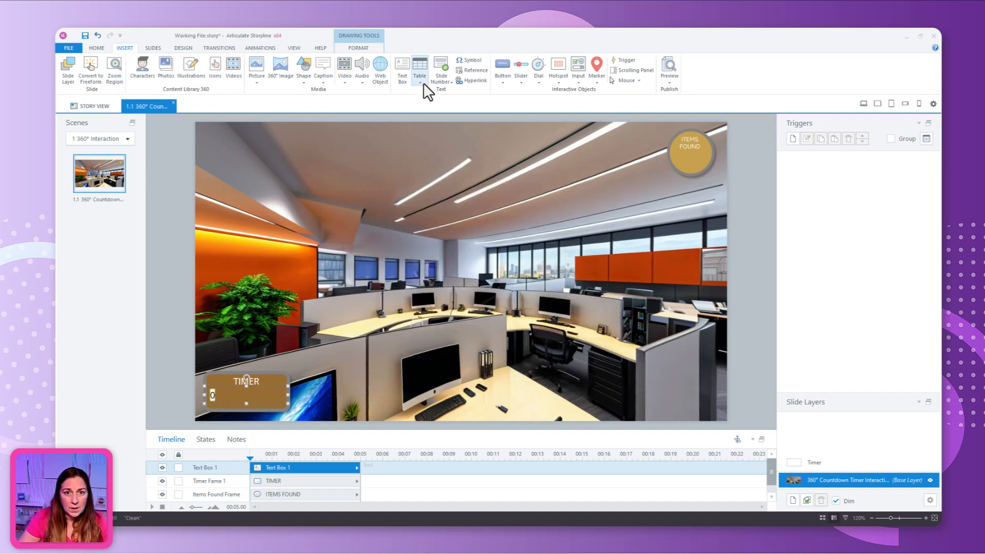
pyautogui.click(470, 70)
pyautogui.click(362, 298)
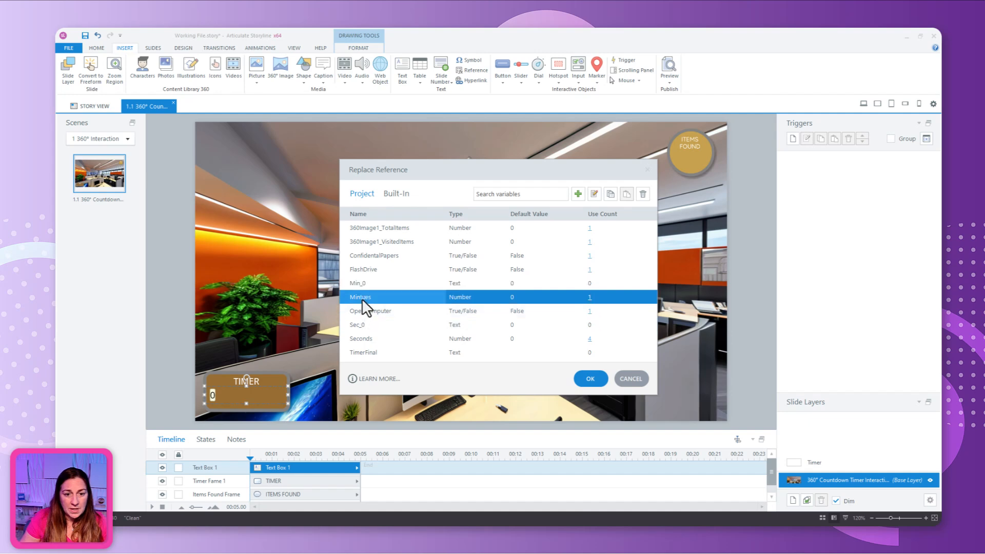
pyautogui.click(591, 378)
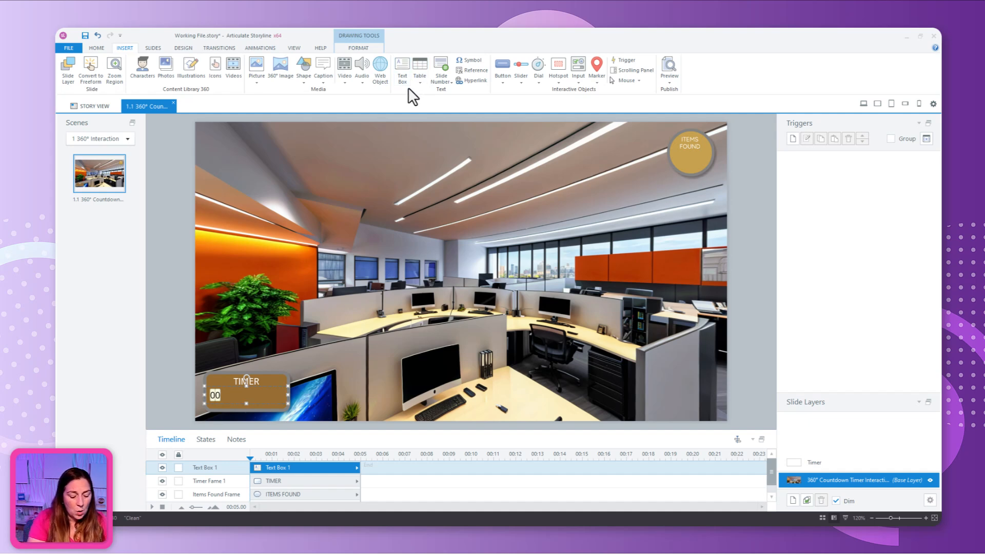
# Step: Add a colon after the minutes references, followed by references to the variables Sec_0 and Seconds
pyautogui.click(470, 70)
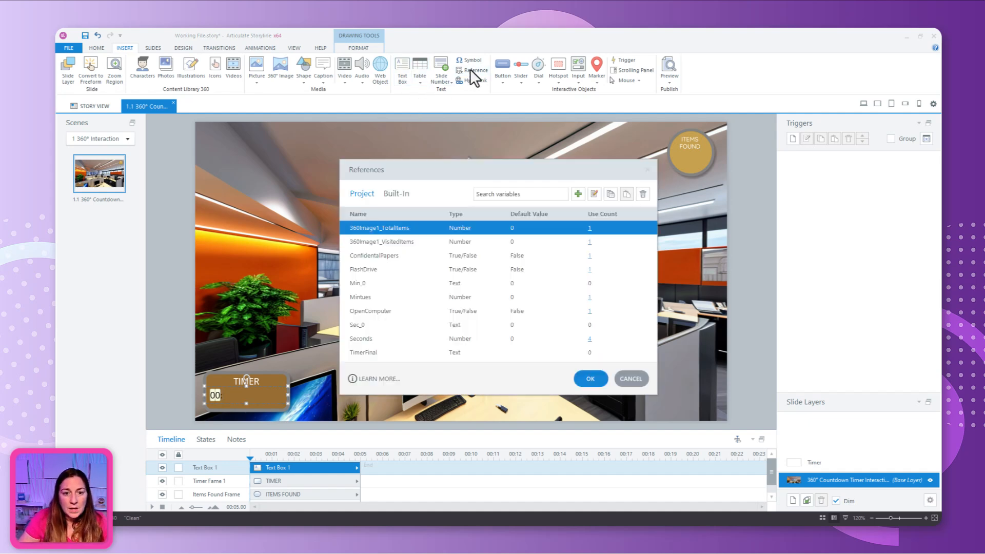
pyautogui.click(373, 325)
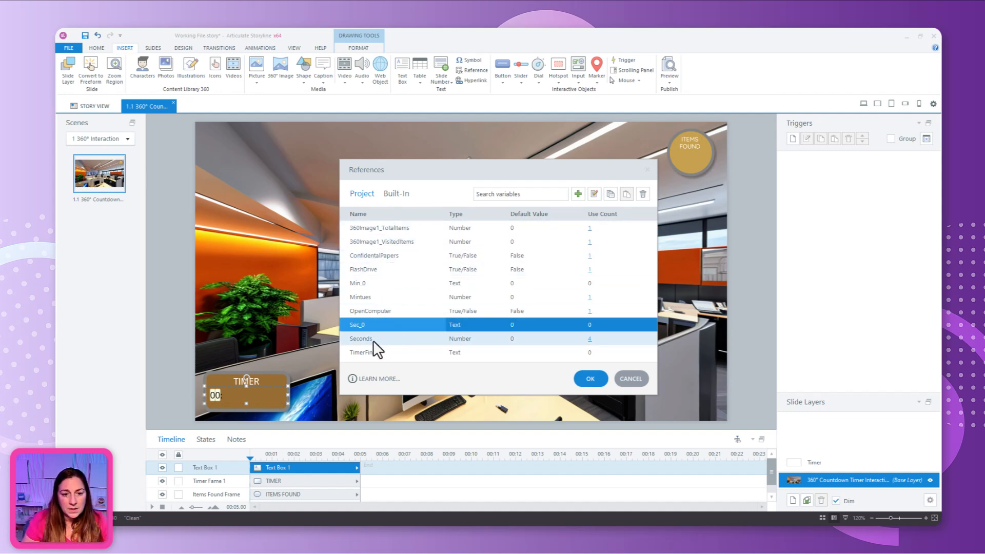
pyautogui.click(589, 379)
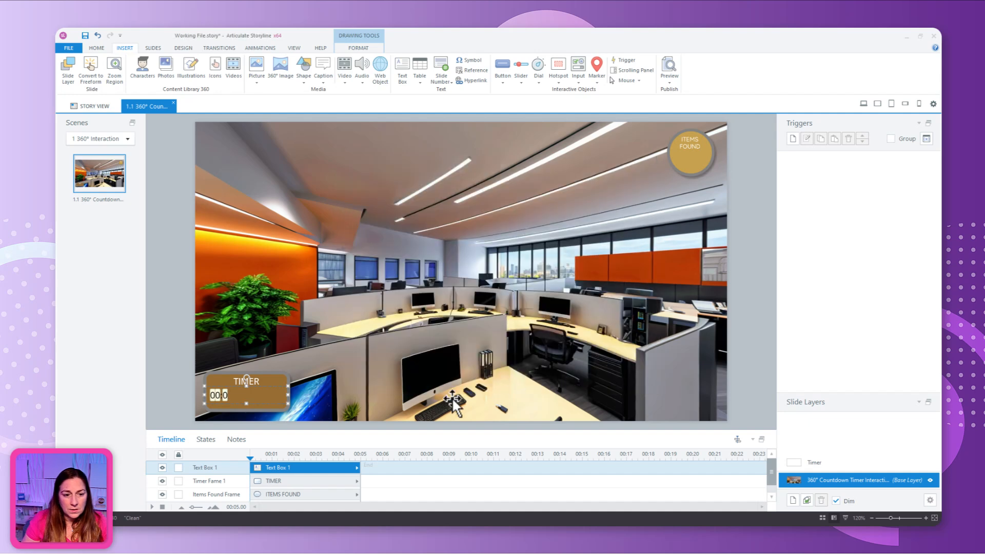
pyautogui.click(476, 69)
pyautogui.click(360, 339)
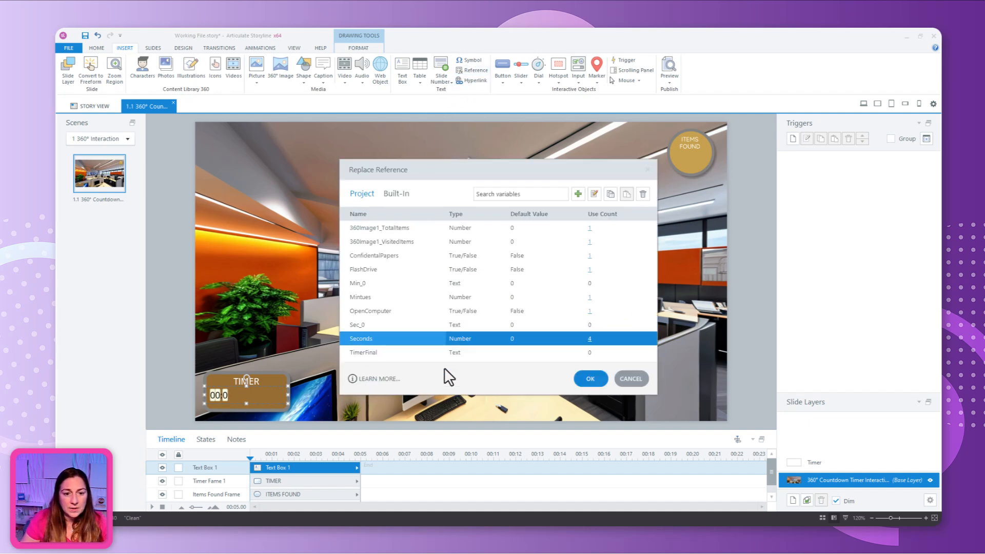
pyautogui.click(595, 380)
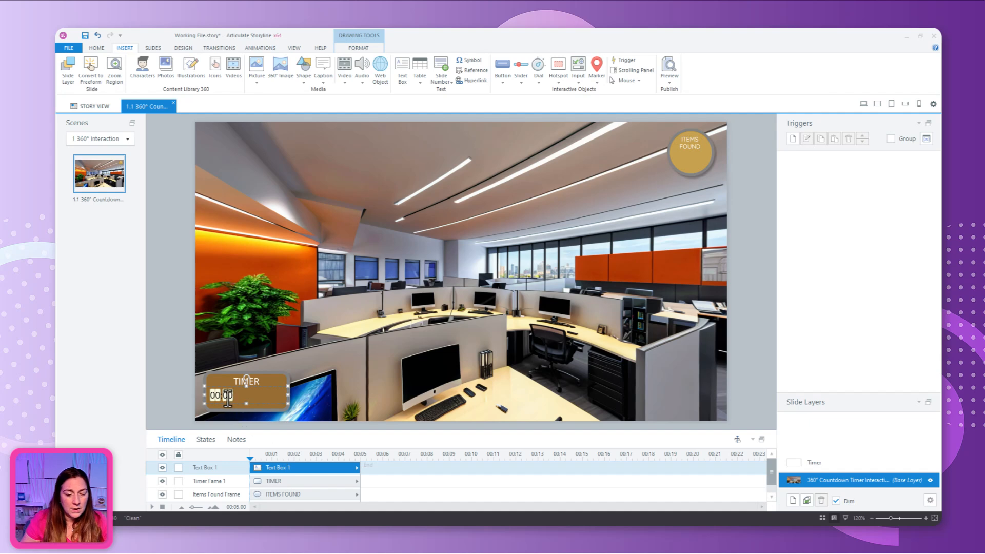
# Step: Center the whole line of timer references and increase its font size to 18
pyautogui.moveTo(234, 396); pyautogui.dragTo(206, 393)
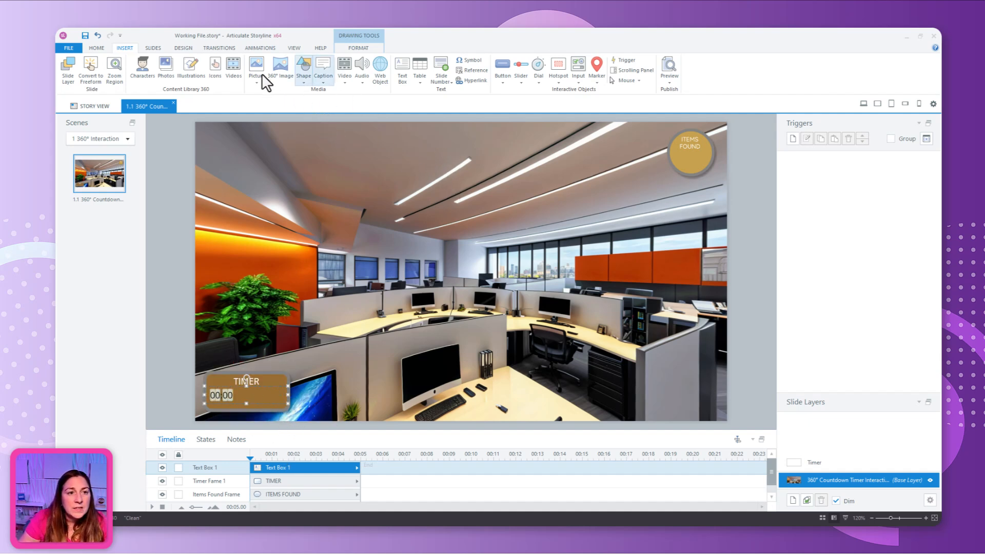
pyautogui.click(100, 47)
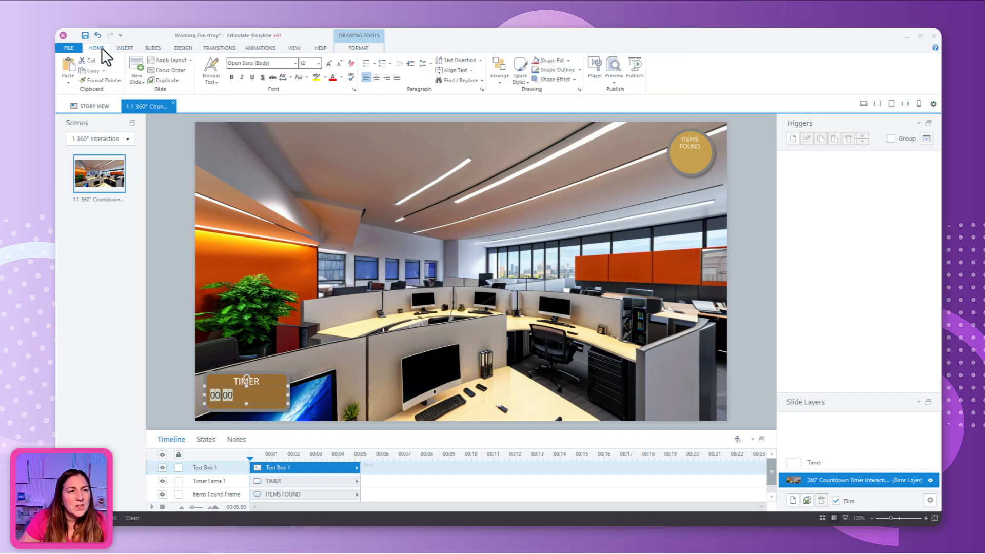
pyautogui.click(377, 78)
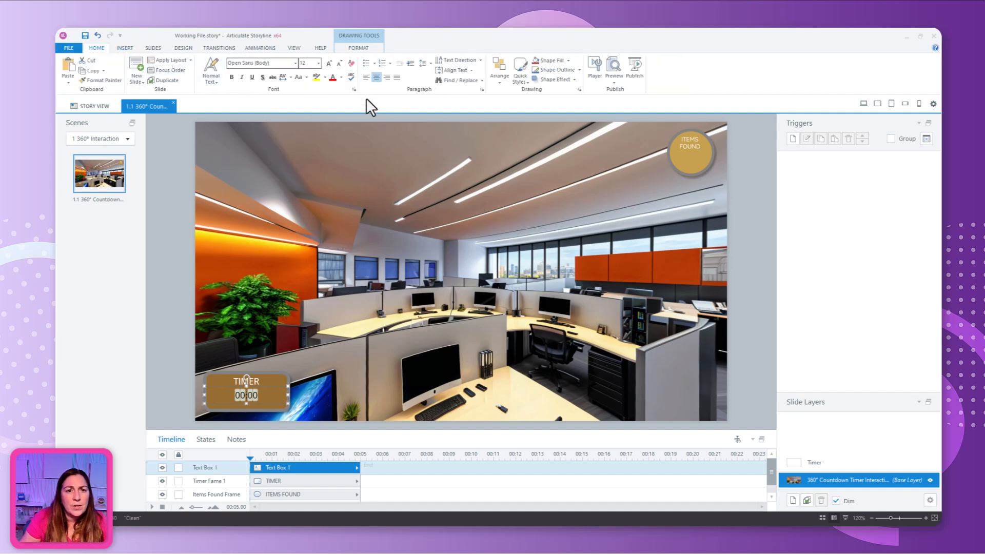
pyautogui.click(329, 62)
pyautogui.click(329, 63)
pyautogui.click(329, 62)
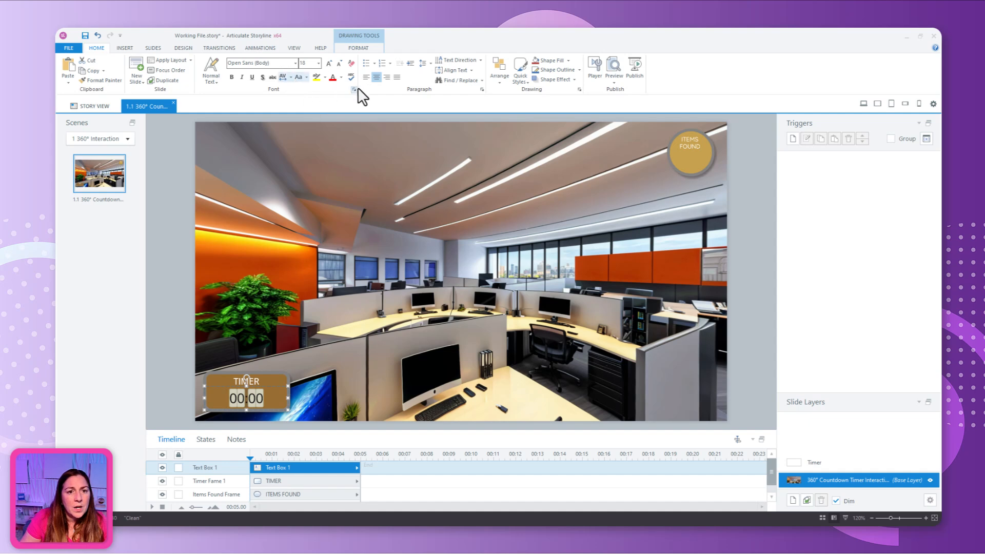
# Step: Change the timer digits' font color to white and deselect the text box
pyautogui.click(340, 78)
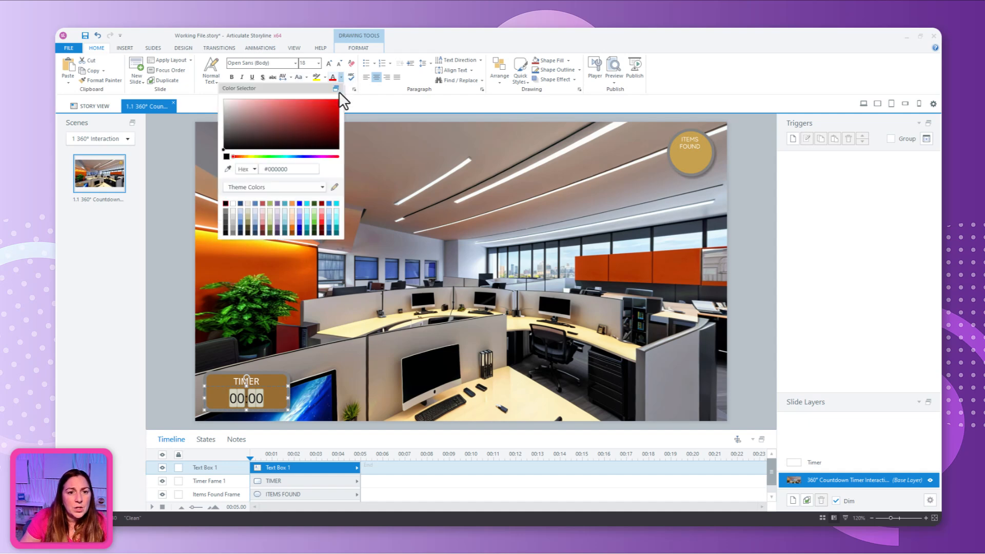
pyautogui.click(233, 205)
pyautogui.click(380, 308)
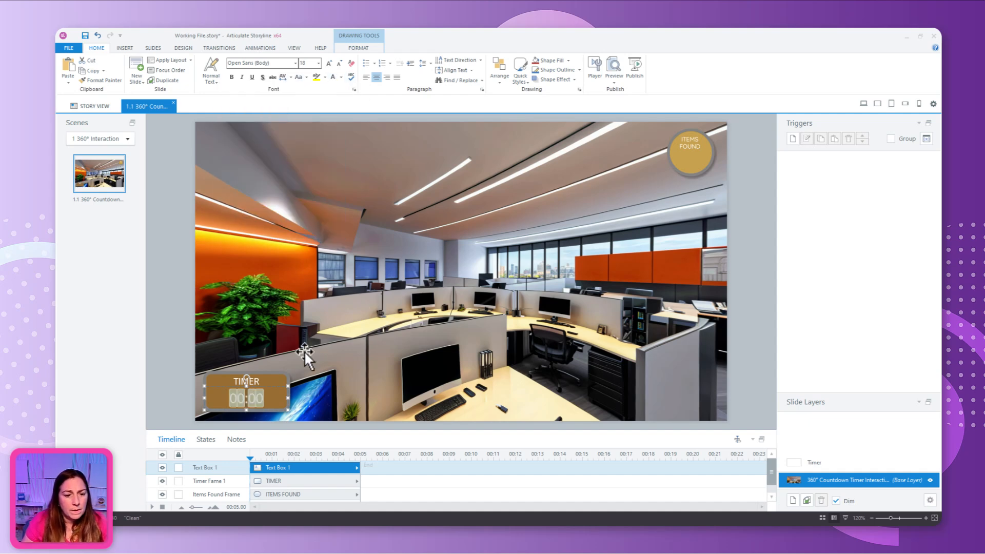
pyautogui.click(305, 379)
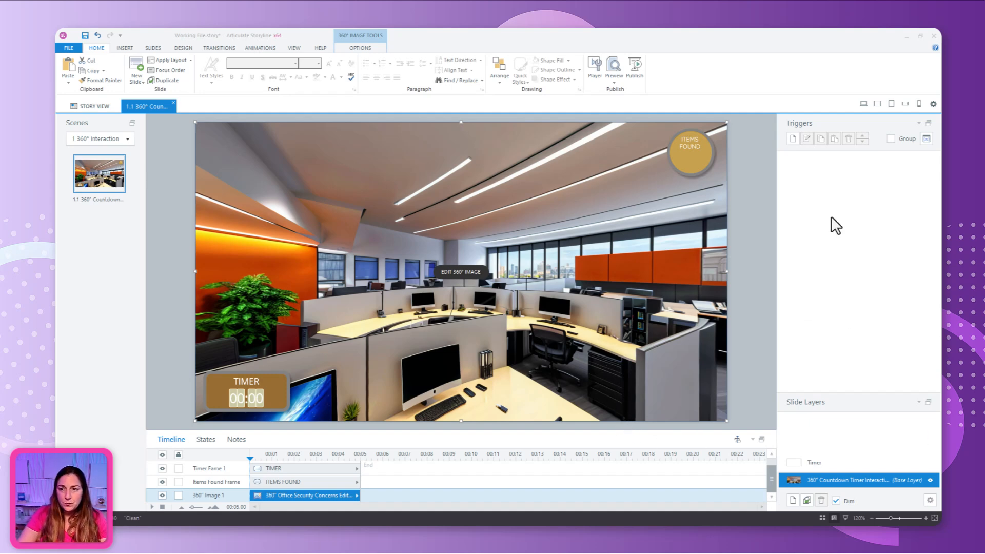
# Step: Create a new base-layer trigger that adjusts the variable Min_0 to a blank value
pyautogui.click(792, 138)
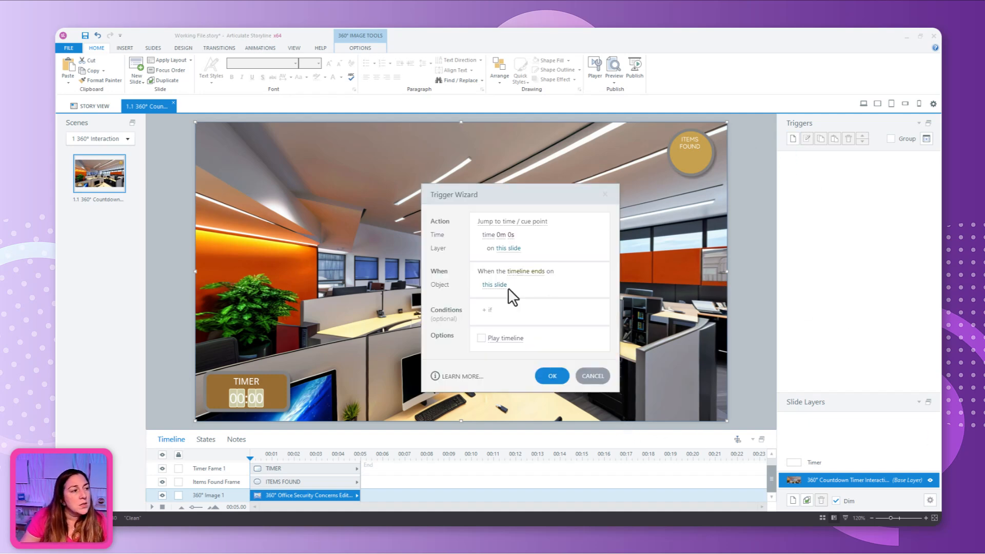
pyautogui.click(500, 222)
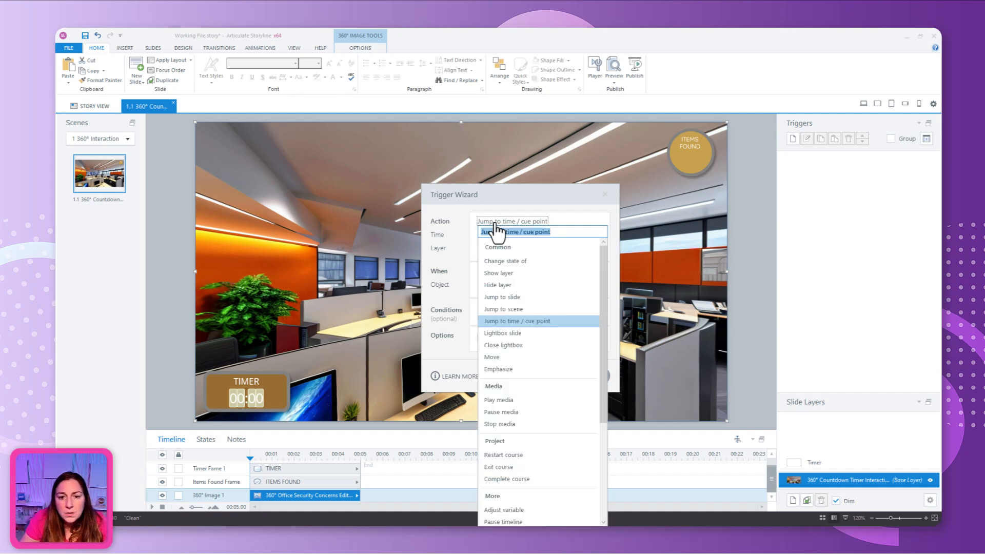
pyautogui.click(521, 510)
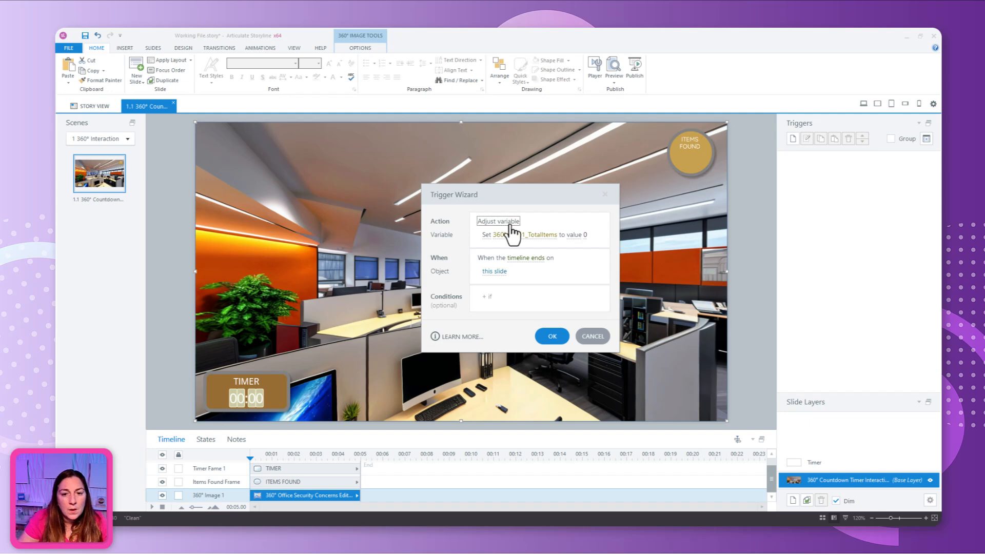
pyautogui.click(534, 235)
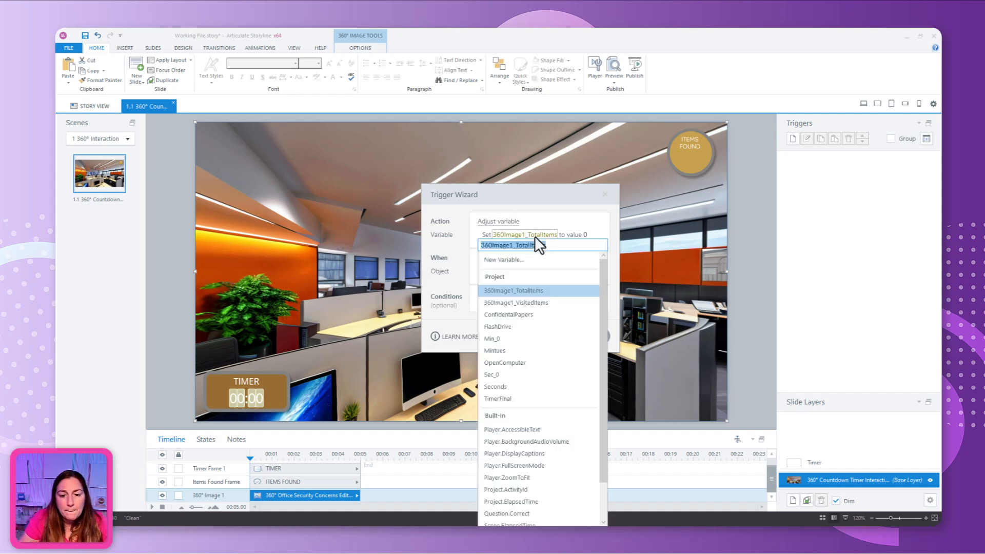
pyautogui.click(495, 339)
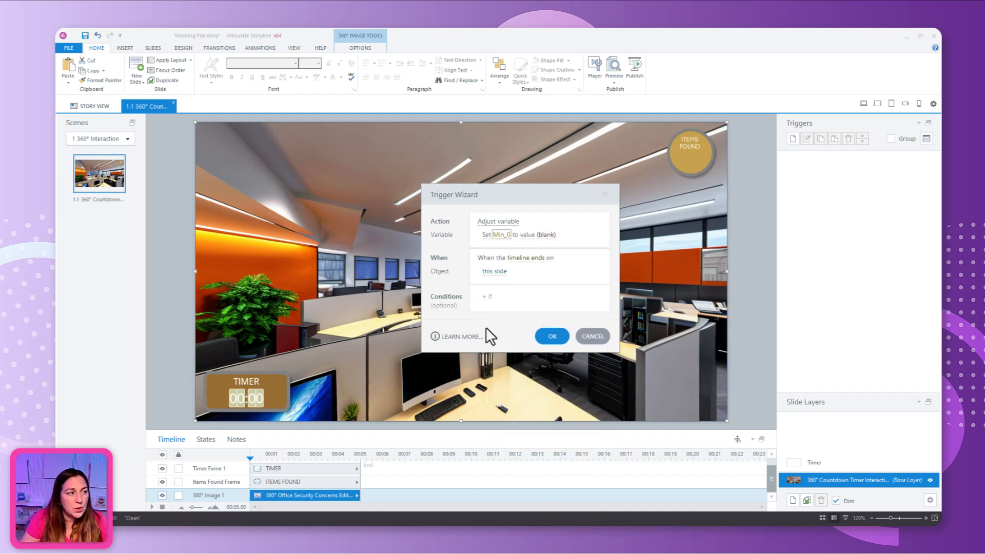
# Step: Make the Min_0 trigger fire when the variable Mintues changes
pyautogui.click(517, 258)
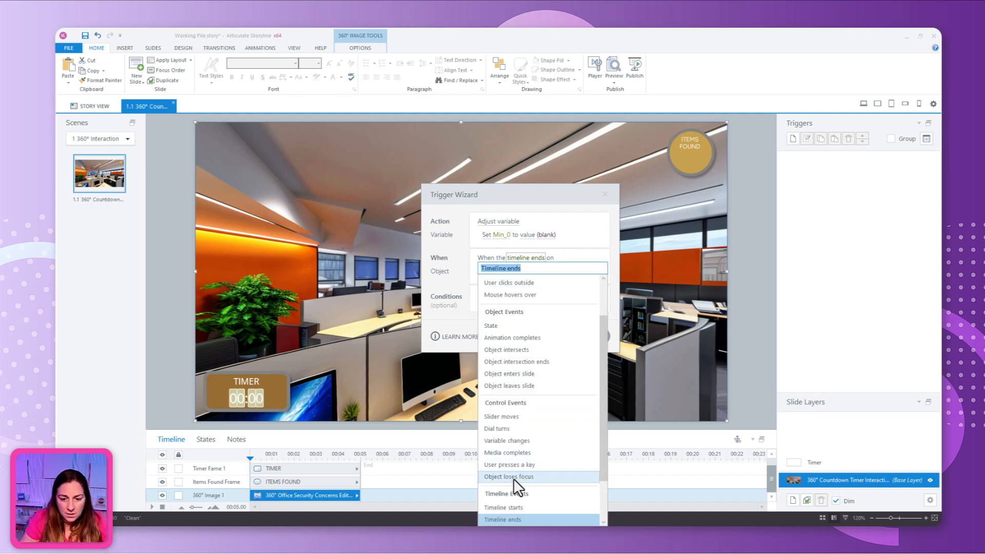
pyautogui.click(507, 441)
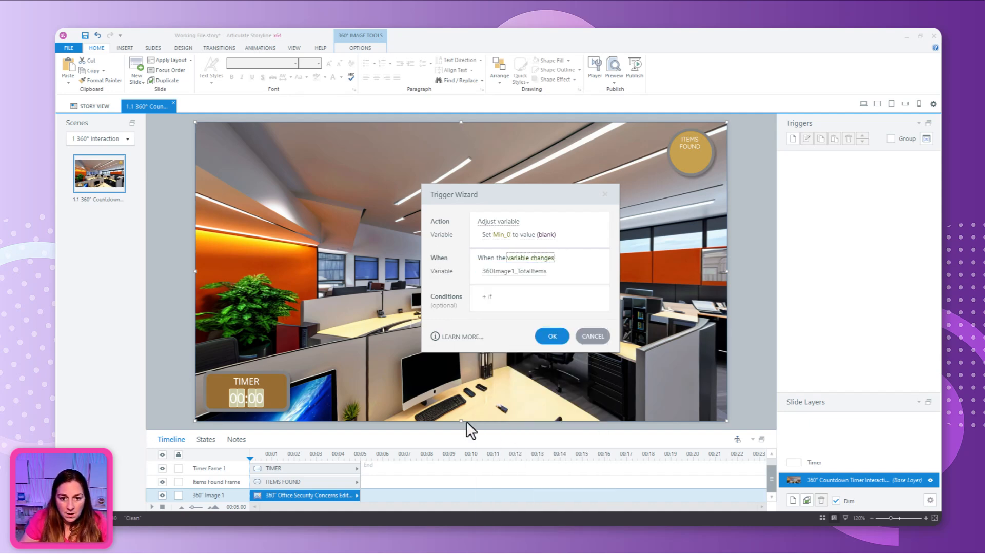
pyautogui.click(501, 272)
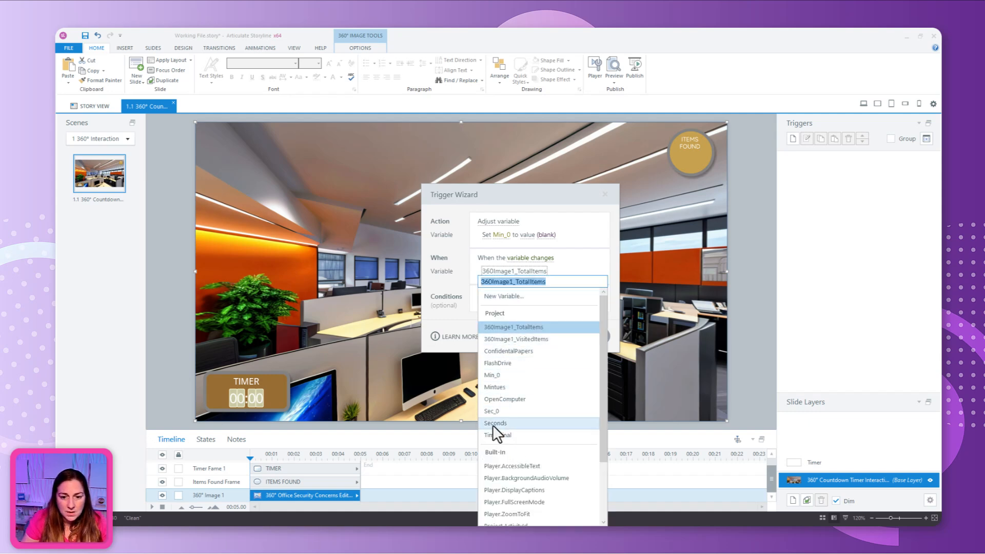
pyautogui.click(494, 388)
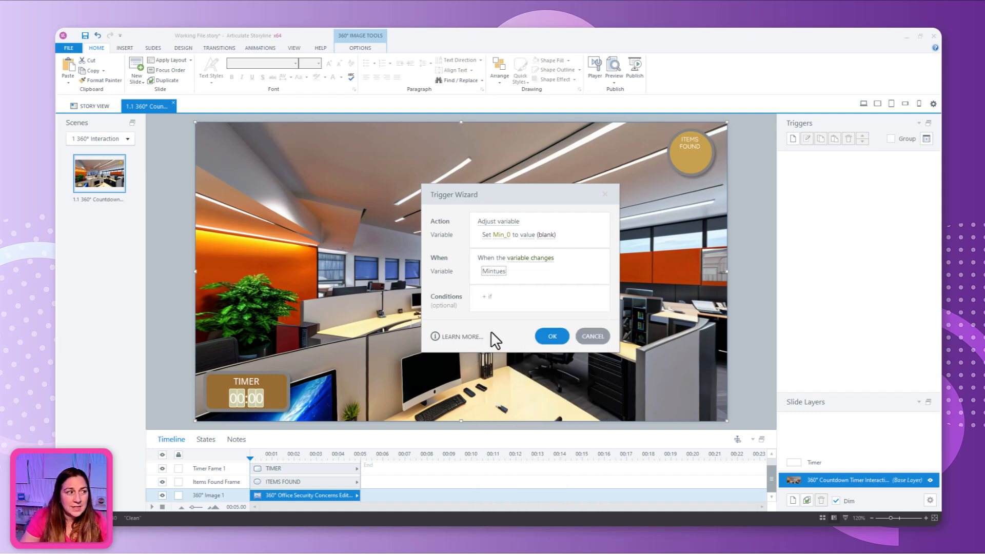
# Step: Add the condition that Mintues is greater than 9 and save the blank Min_0 trigger
pyautogui.click(488, 296)
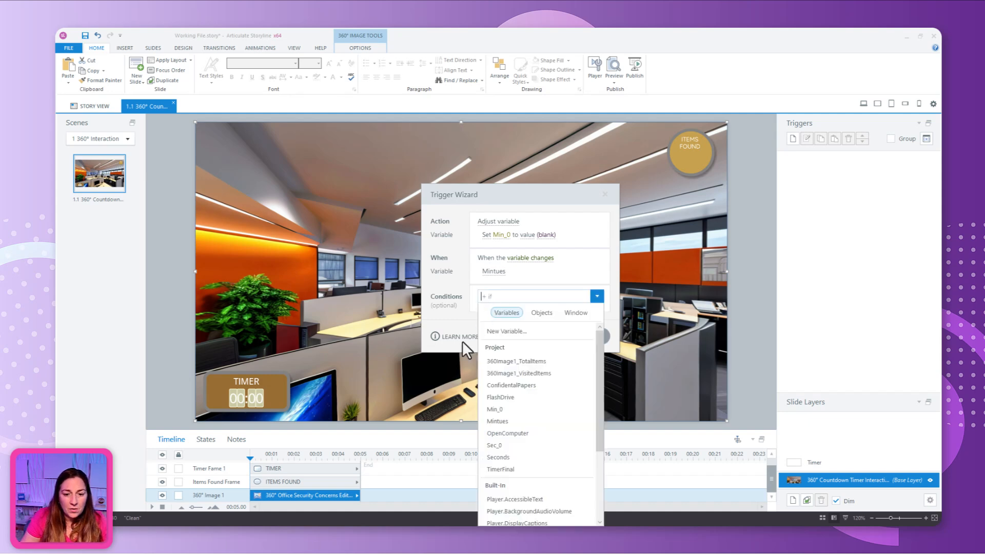
pyautogui.click(509, 422)
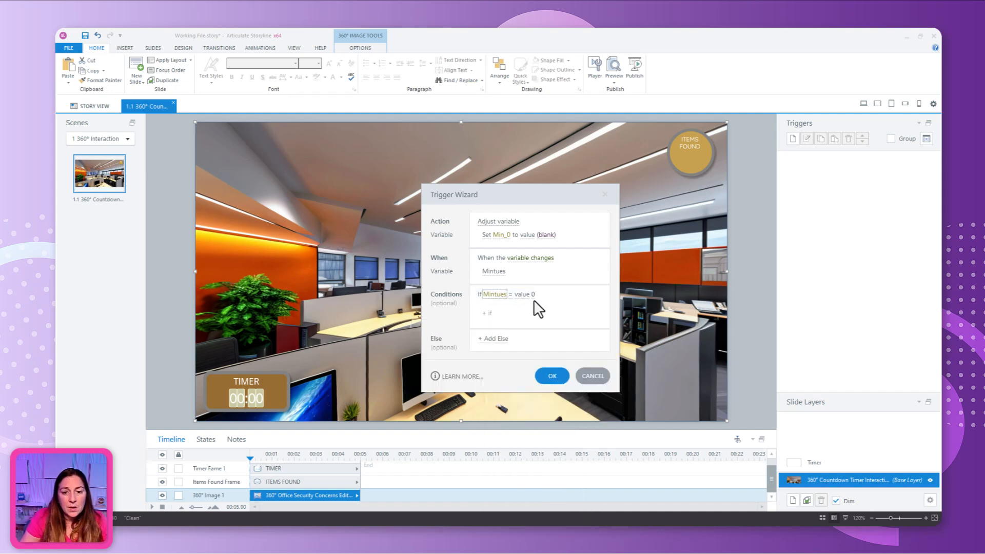
pyautogui.click(510, 295)
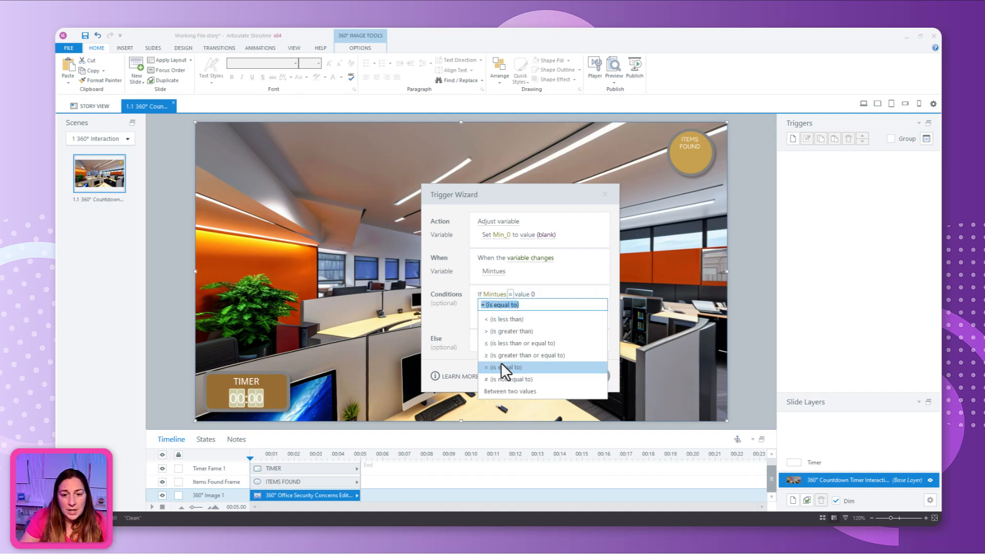
pyautogui.click(508, 334)
pyautogui.click(533, 295)
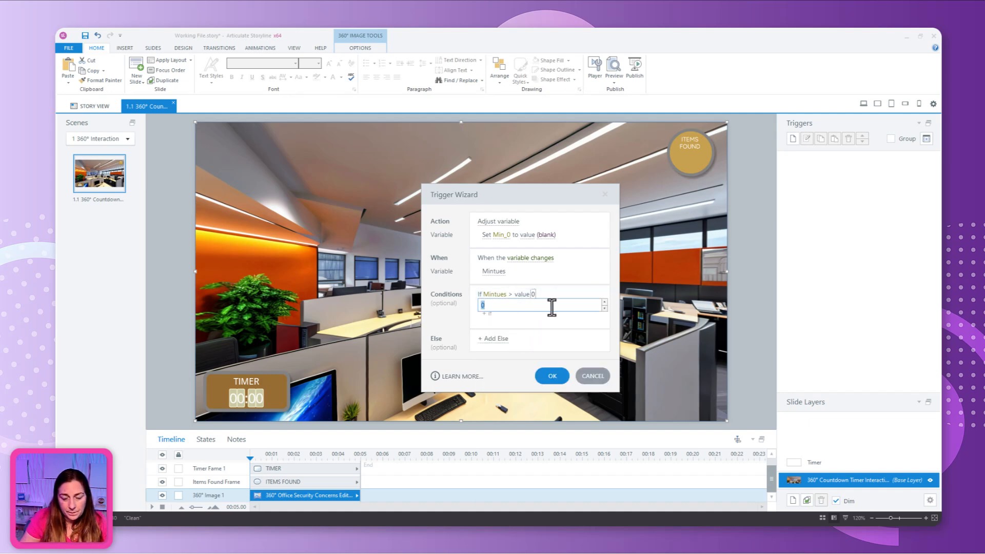
pyautogui.write('9')
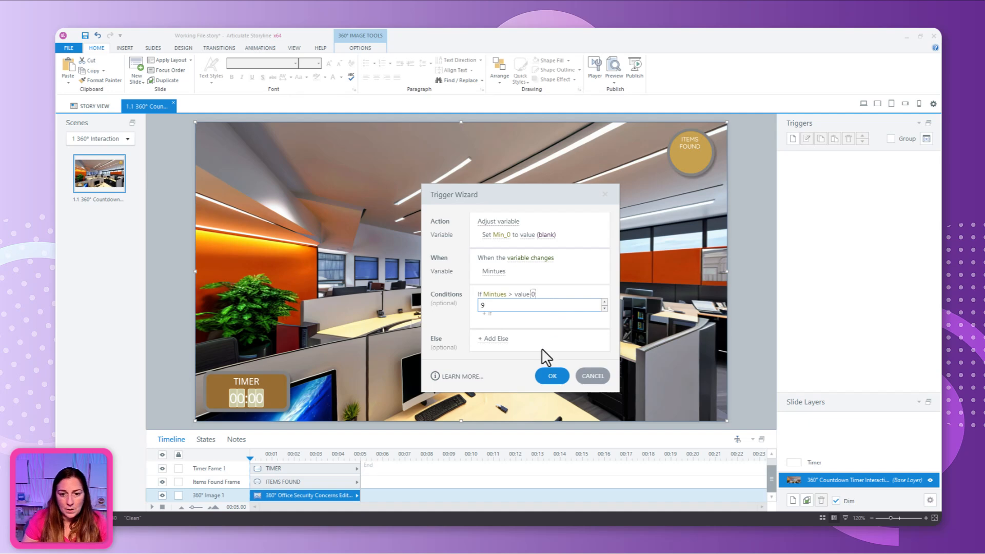
pyautogui.click(553, 334)
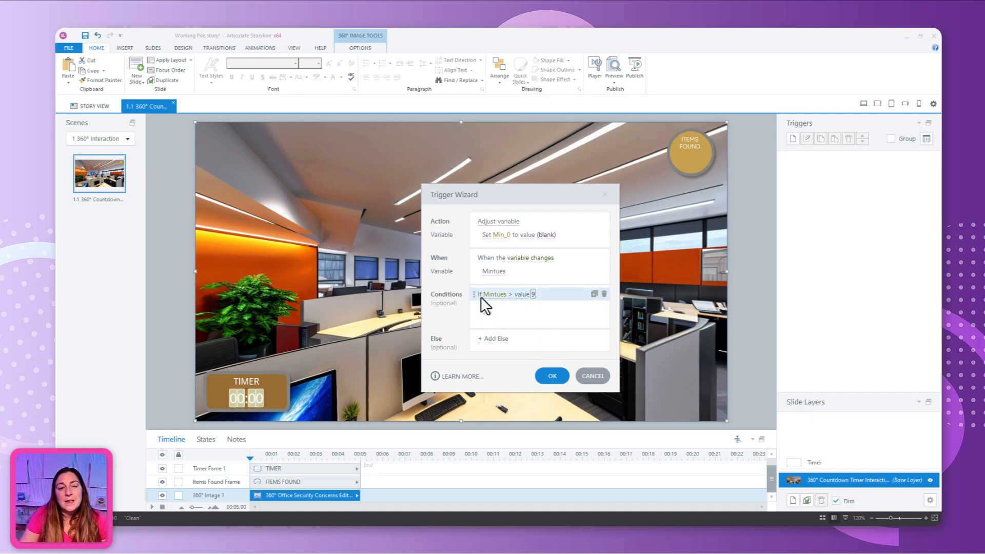
pyautogui.click(506, 314)
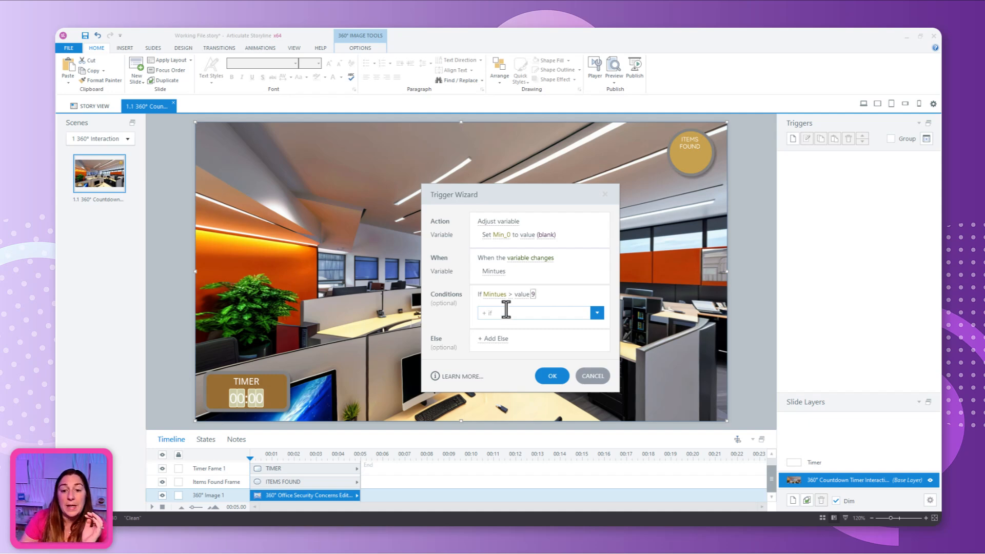
pyautogui.click(552, 376)
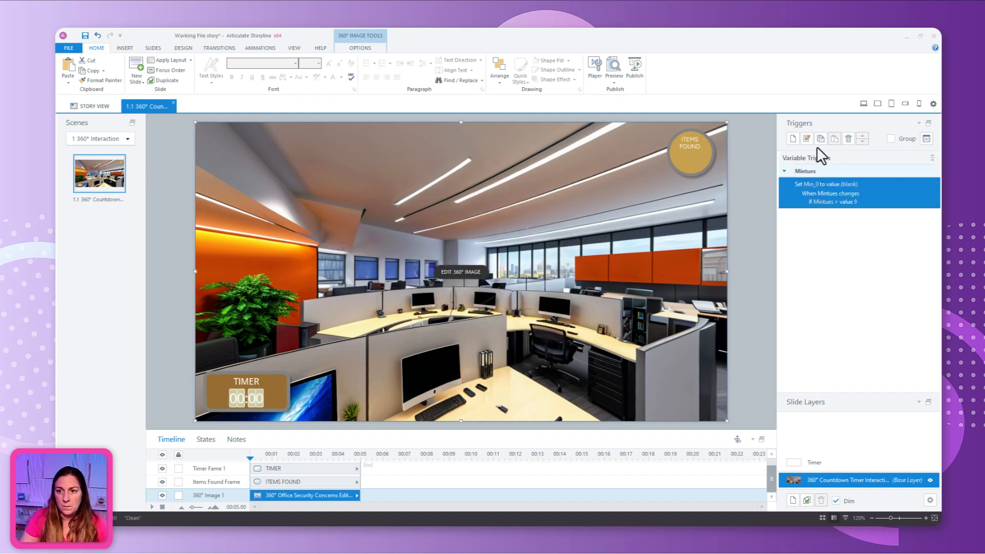
# Step: Create a second trigger that sets Min_0 to the value 0 when the variable Mintues changes
pyautogui.click(791, 141)
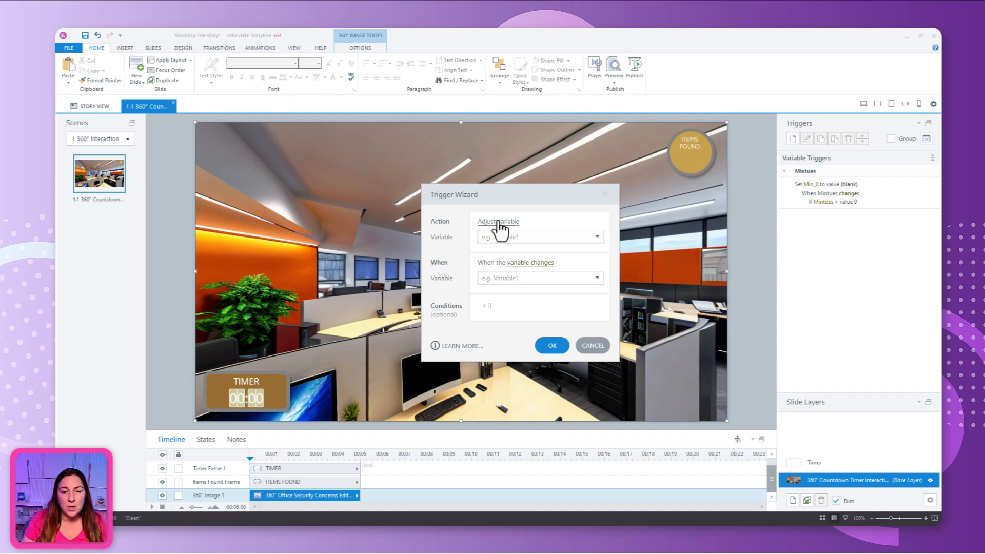
pyautogui.click(596, 237)
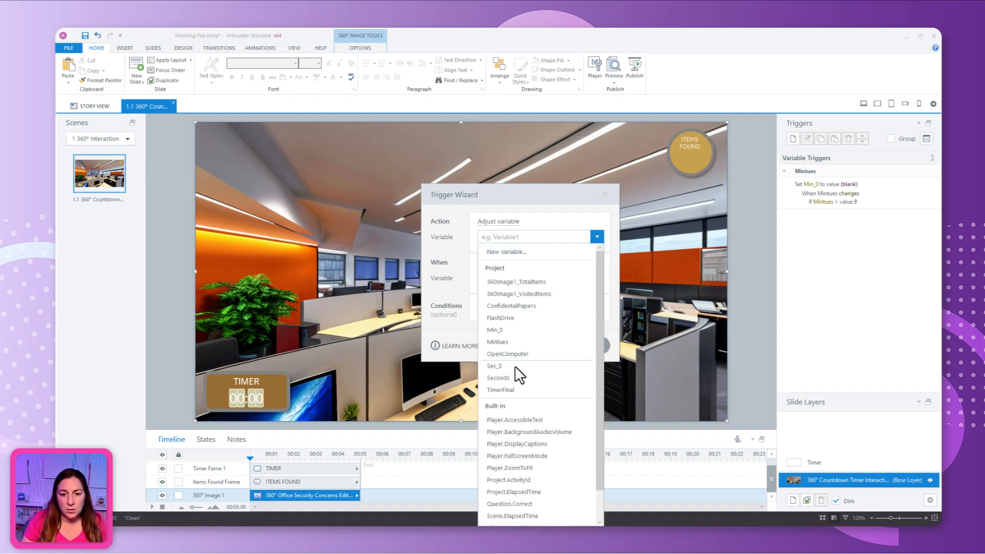
pyautogui.click(508, 333)
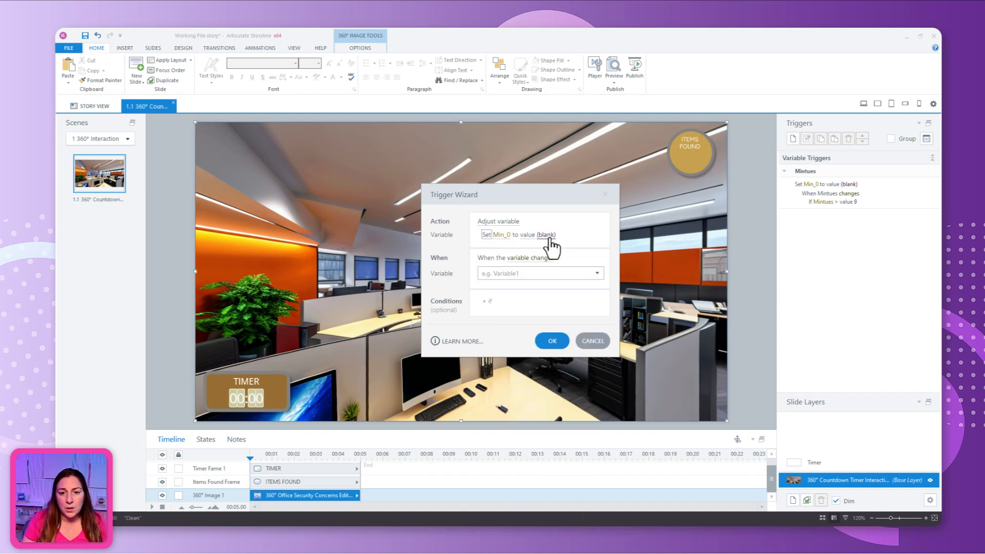
pyautogui.click(546, 235)
pyautogui.write('0')
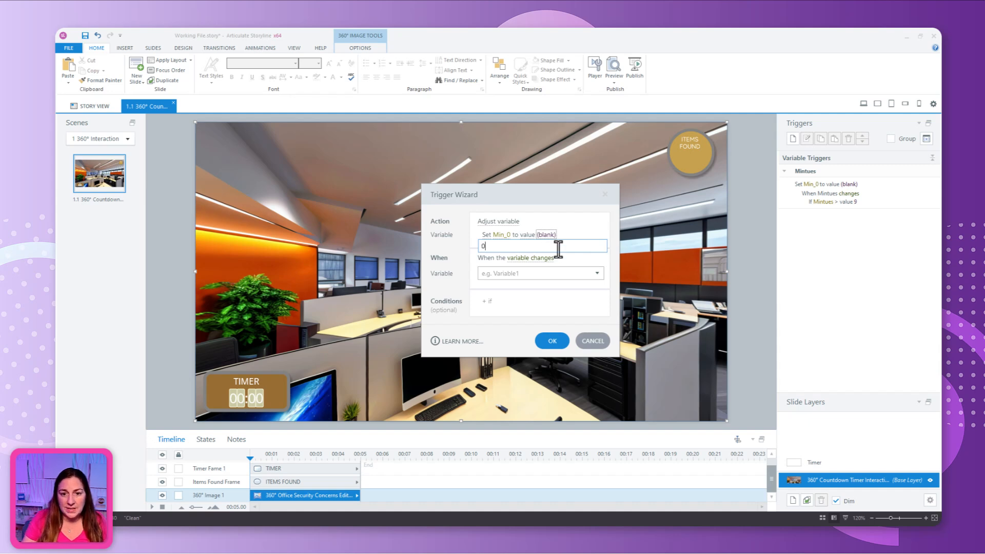
pyautogui.click(557, 258)
pyautogui.click(501, 273)
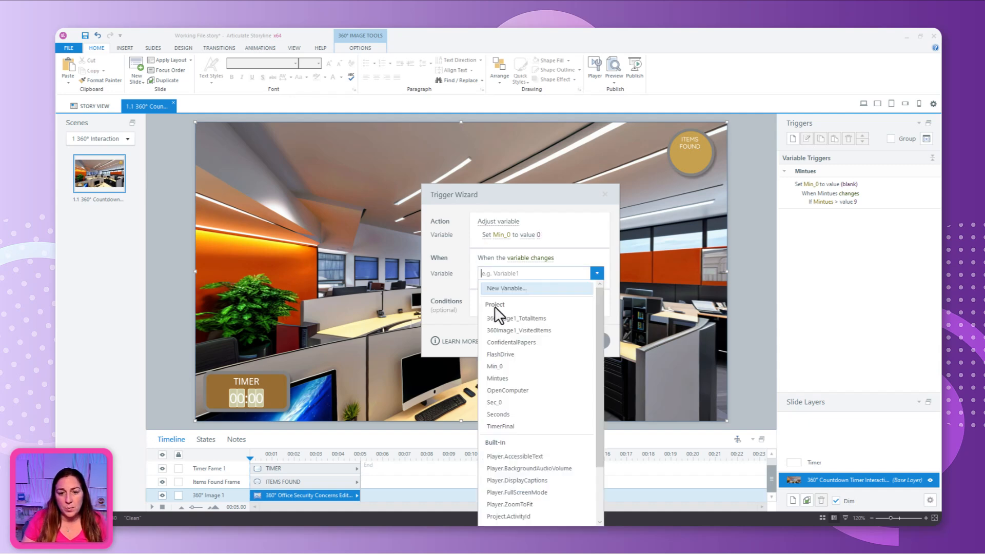
pyautogui.click(507, 379)
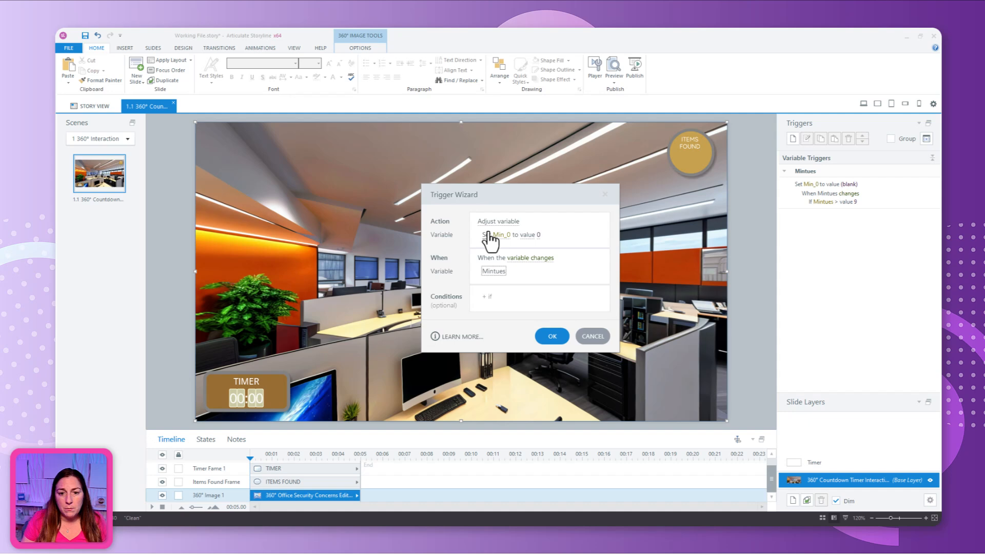
# Step: Add the condition that Mintues is less than 10 and save the second Min_0 trigger
pyautogui.click(500, 296)
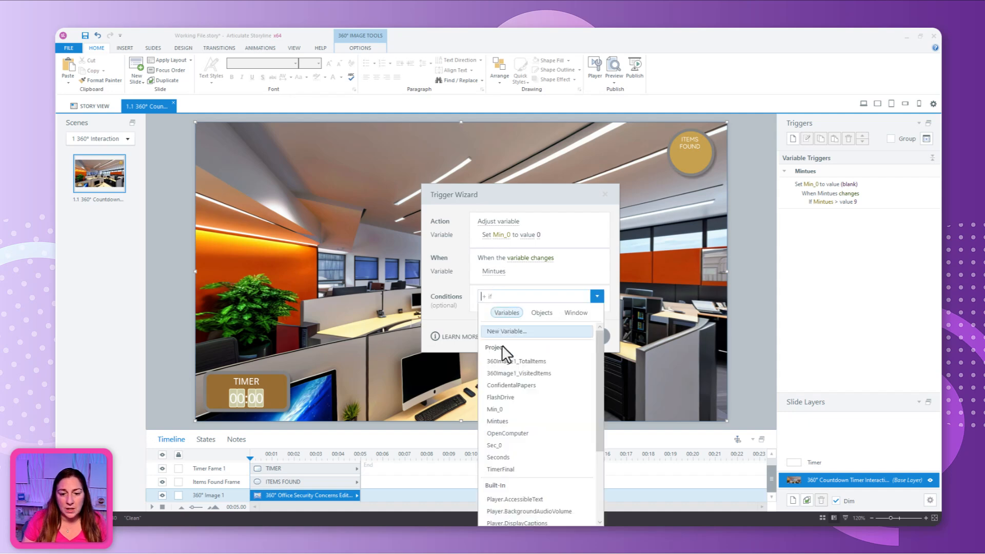
pyautogui.click(498, 421)
pyautogui.click(510, 294)
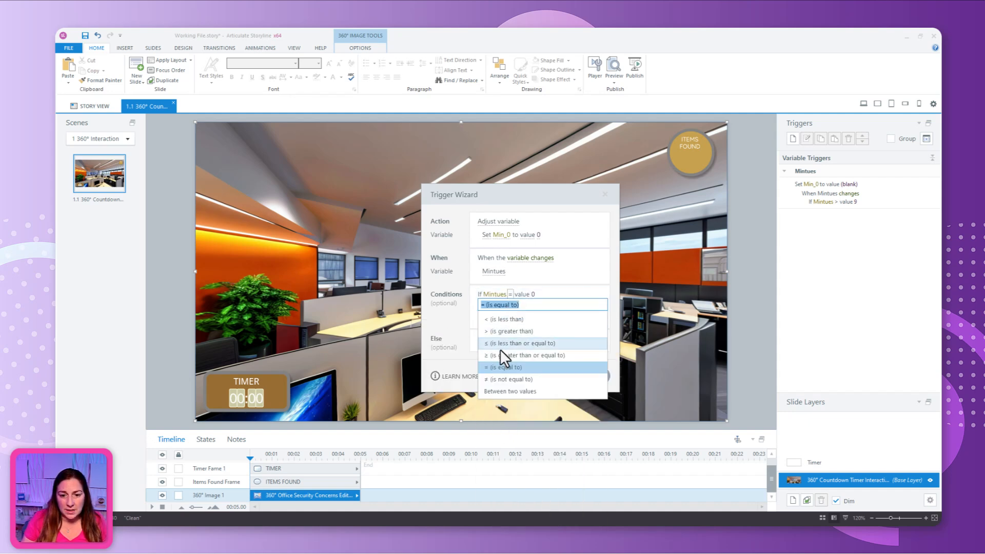
pyautogui.click(505, 320)
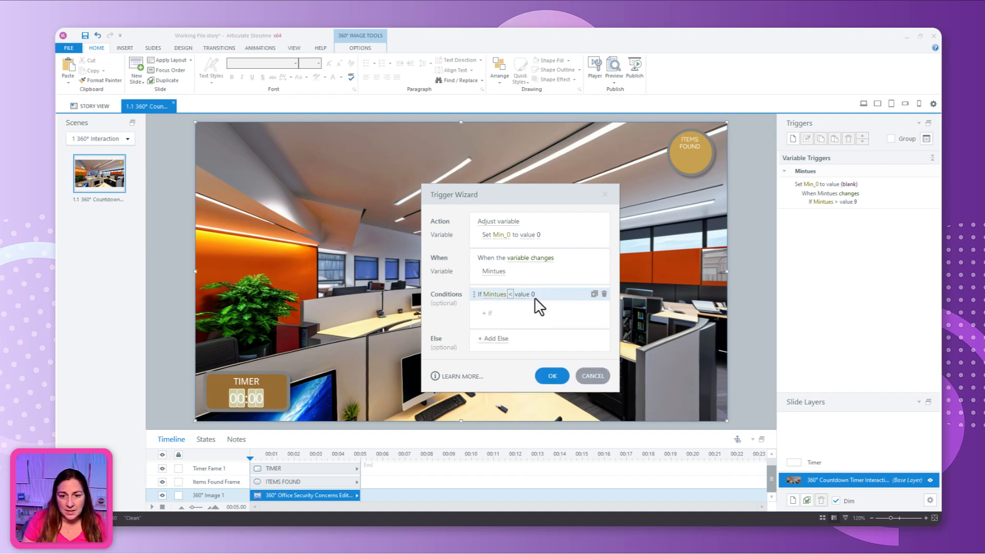
pyautogui.click(532, 295)
pyautogui.write('10')
pyautogui.press('Return')
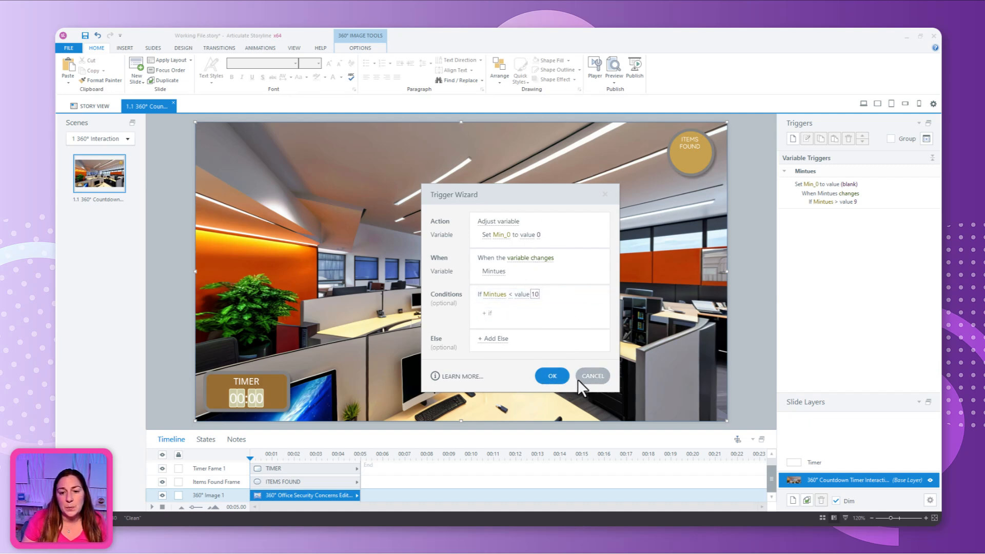
pyautogui.click(550, 376)
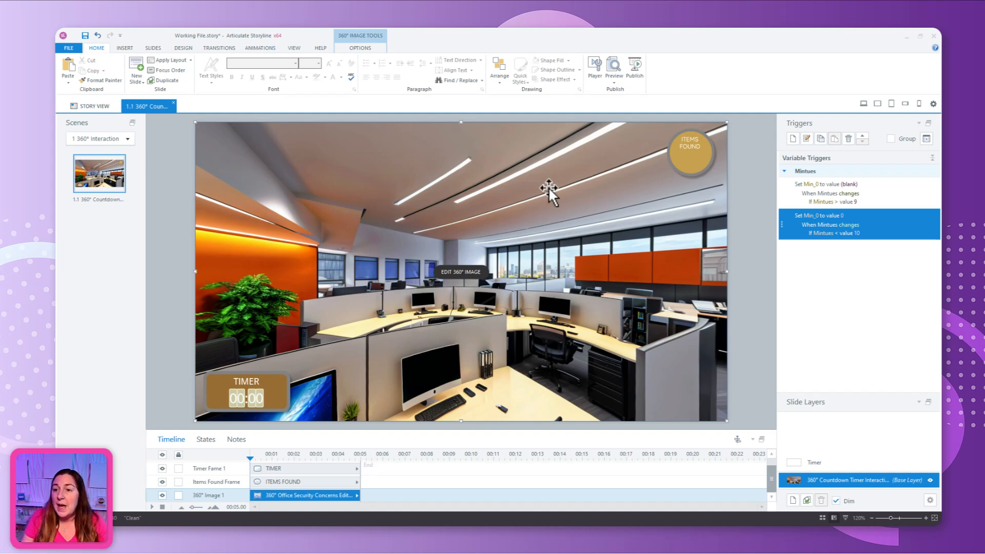
# Step: Create a trigger that sets Sec_0 to a blank value when the variable Seconds changes
pyautogui.click(788, 140)
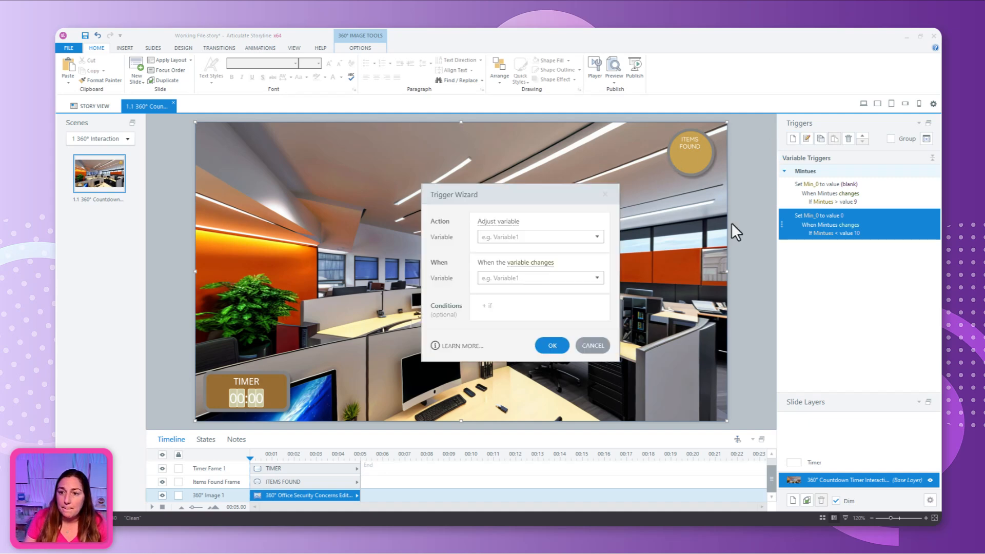
pyautogui.click(576, 236)
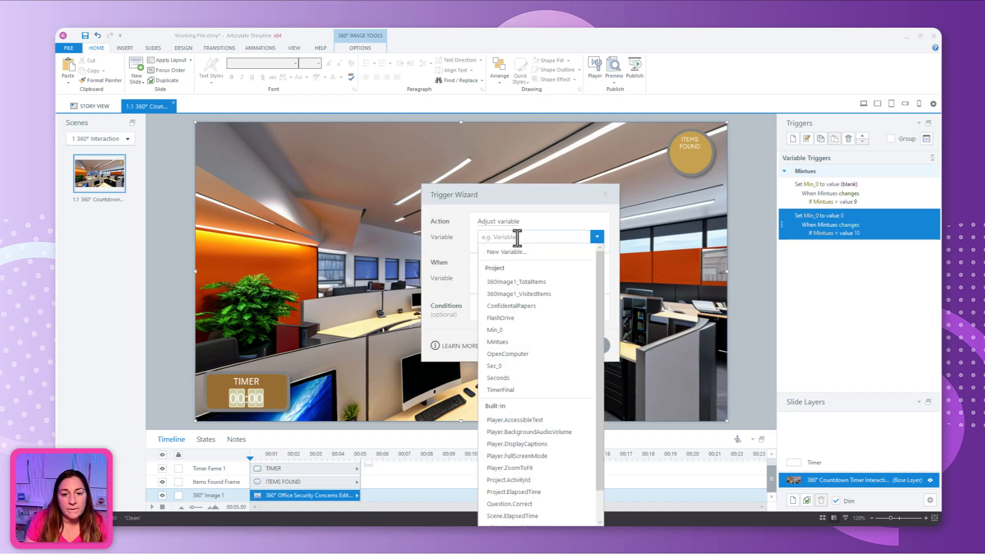
pyautogui.click(498, 367)
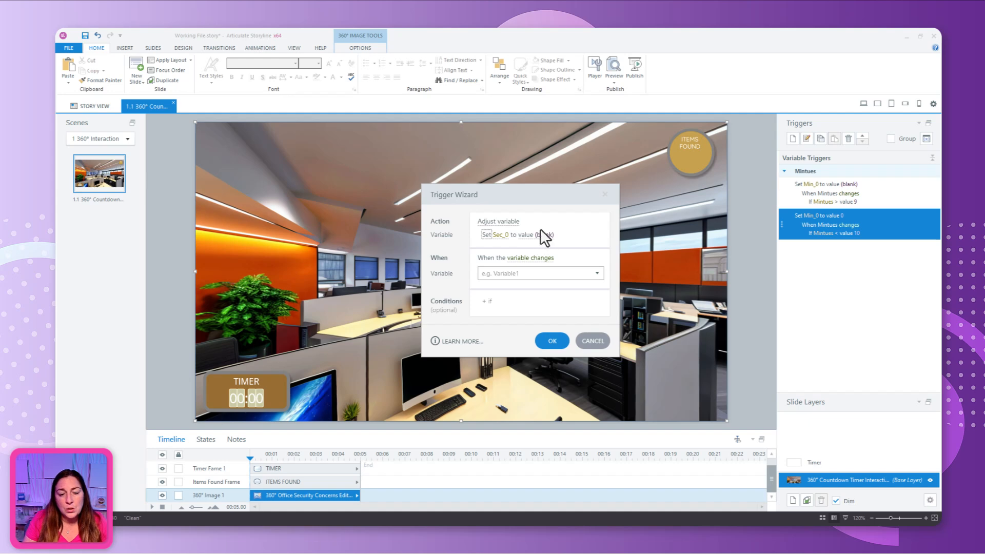
pyautogui.click(525, 273)
pyautogui.click(507, 413)
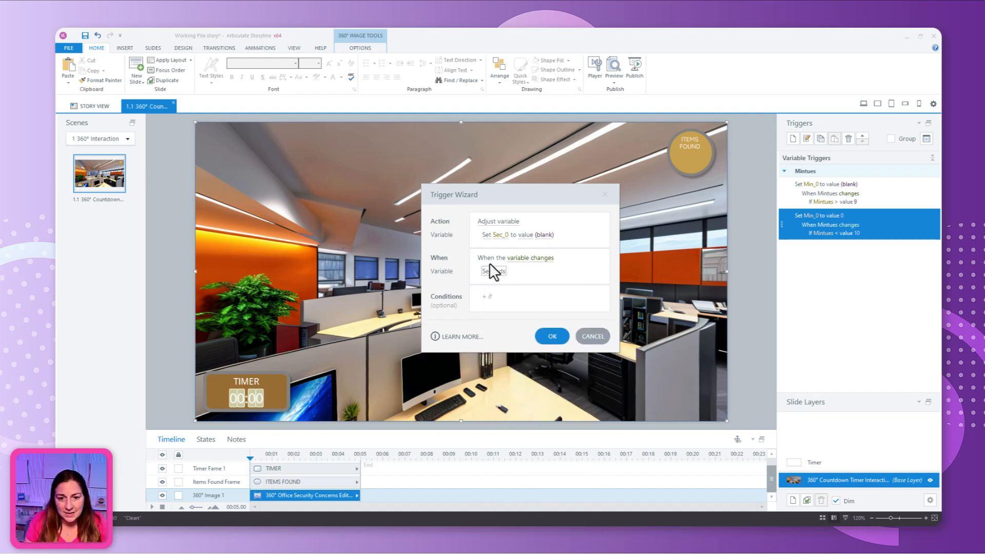
# Step: Add the condition that Seconds is greater than 9 and save the blank Sec_0 trigger
pyautogui.click(513, 294)
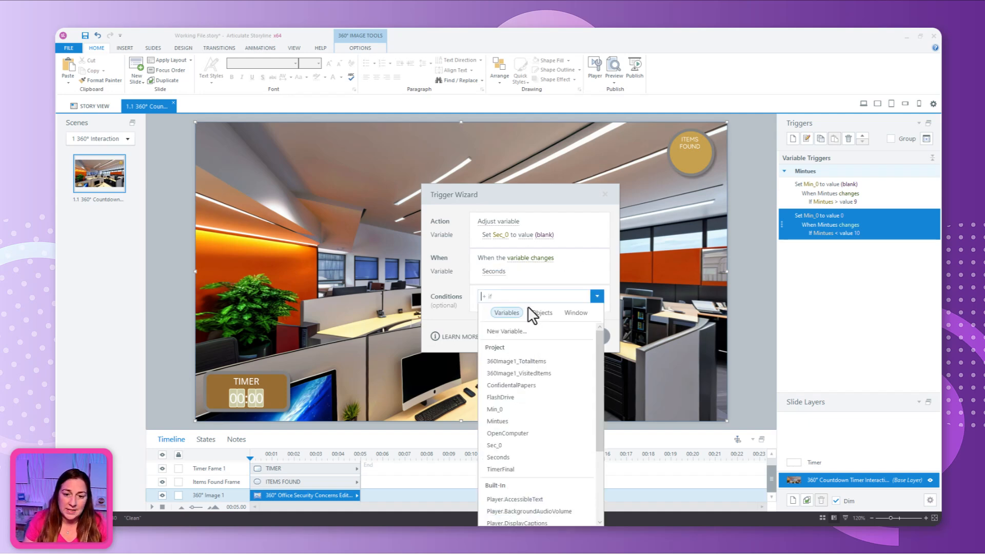
pyautogui.click(522, 459)
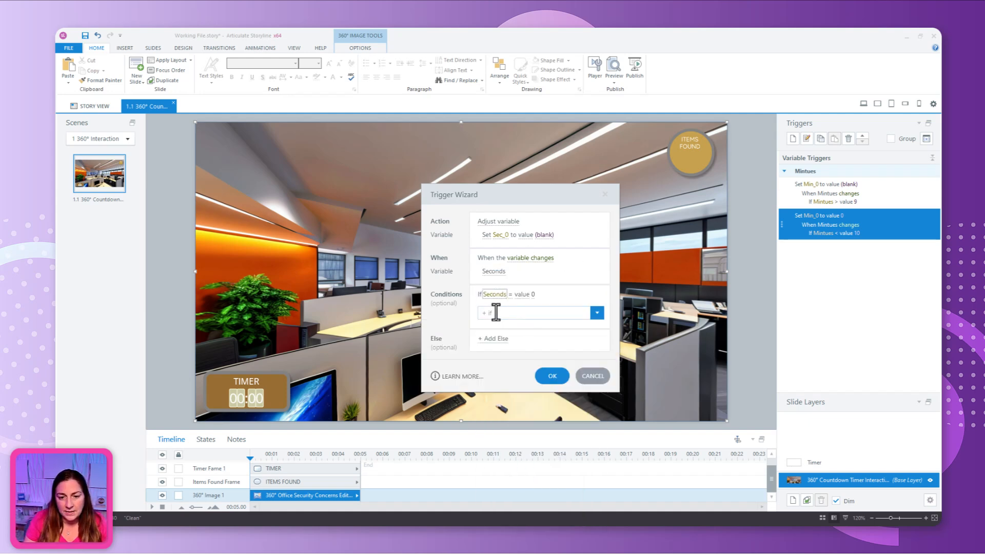
pyautogui.click(510, 295)
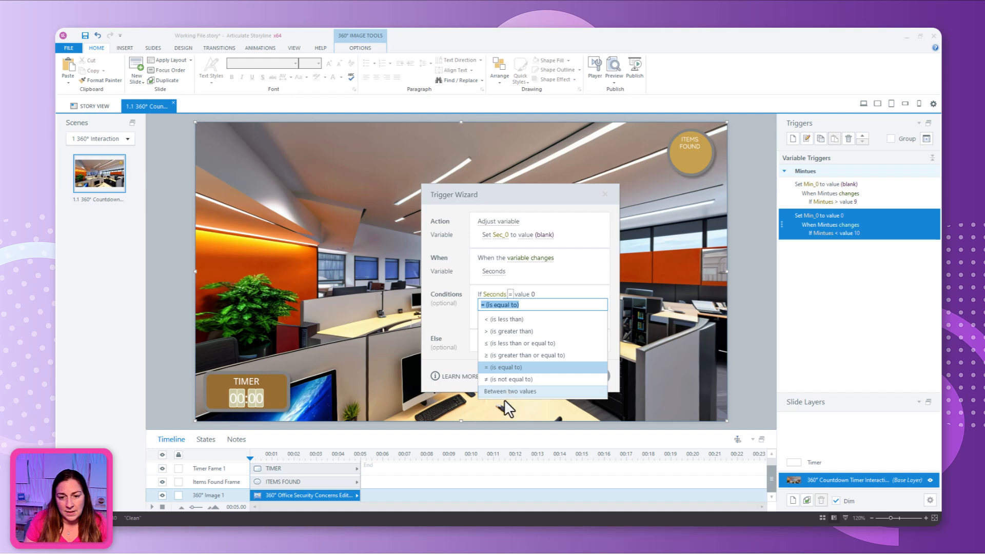
pyautogui.click(515, 332)
pyautogui.click(535, 289)
pyautogui.write('9')
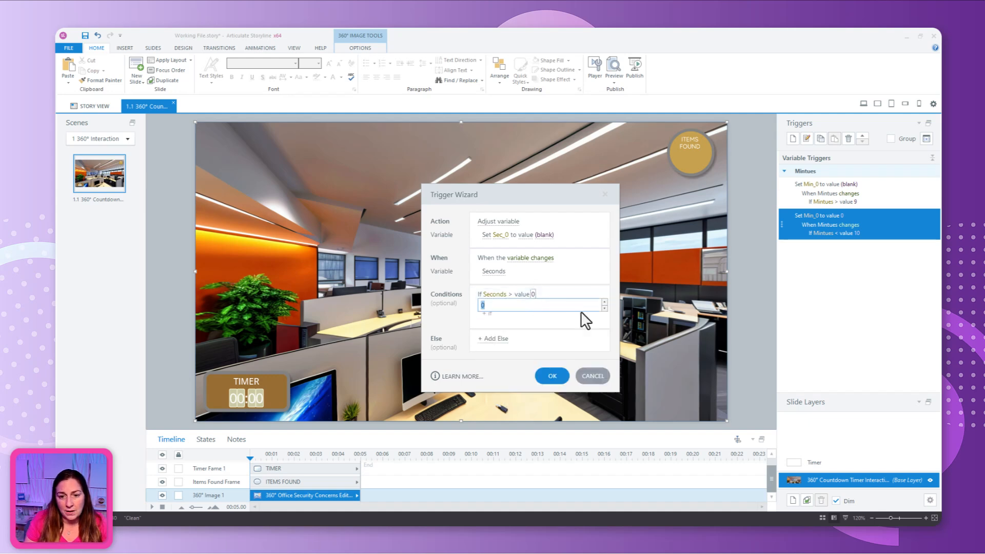
pyautogui.click(592, 290)
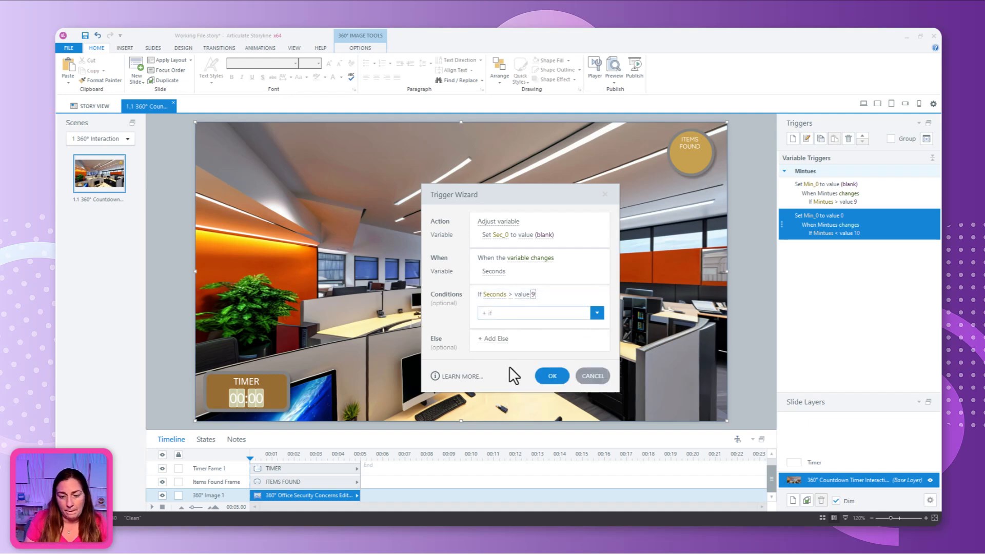
pyautogui.click(552, 376)
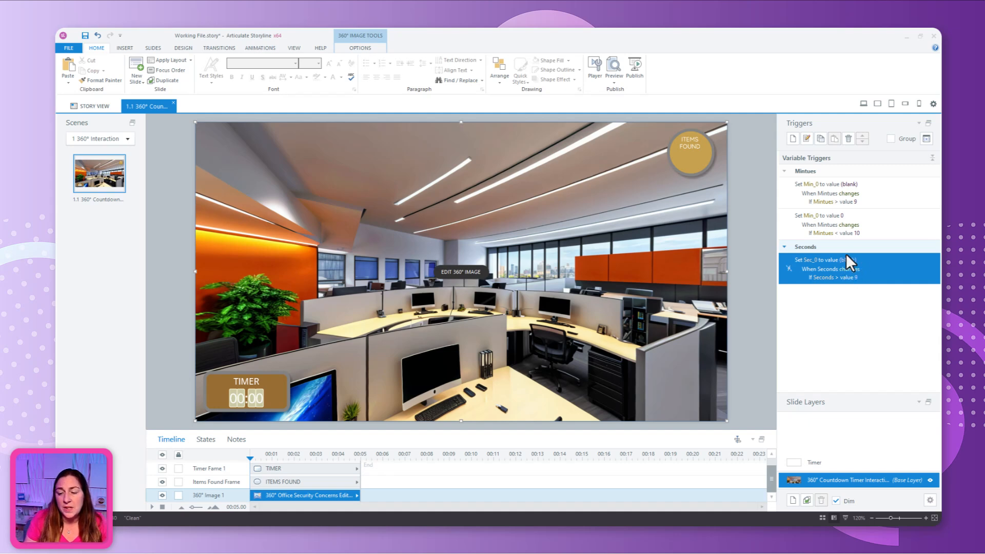
# Step: Create a second trigger that sets Sec_0 to the value 0 when the variable Seconds changes
pyautogui.click(790, 138)
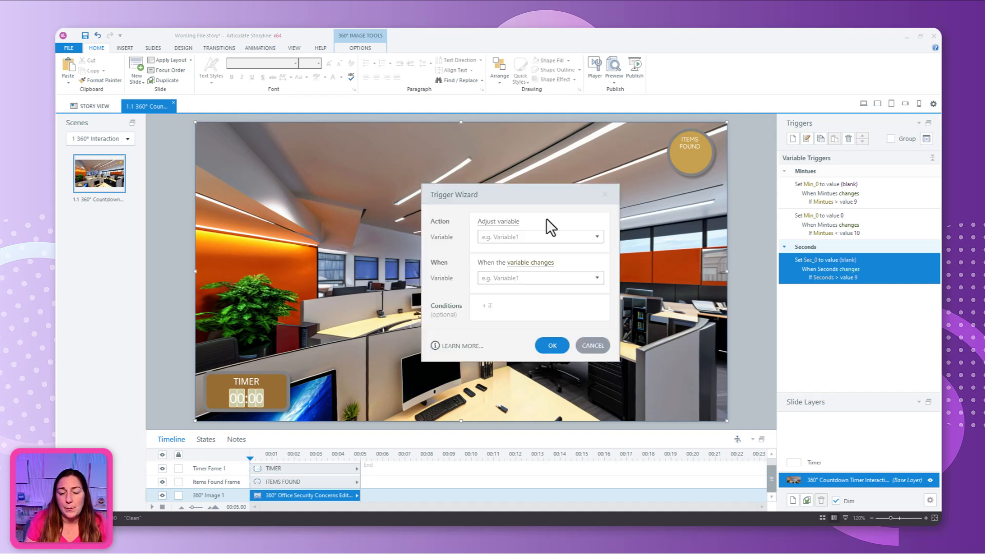
pyautogui.click(515, 226)
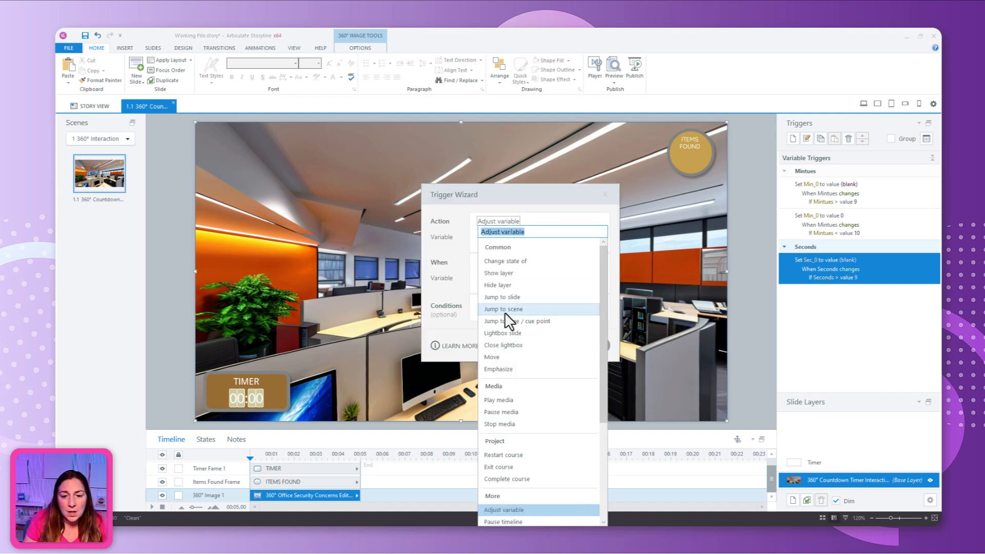
pyautogui.click(504, 509)
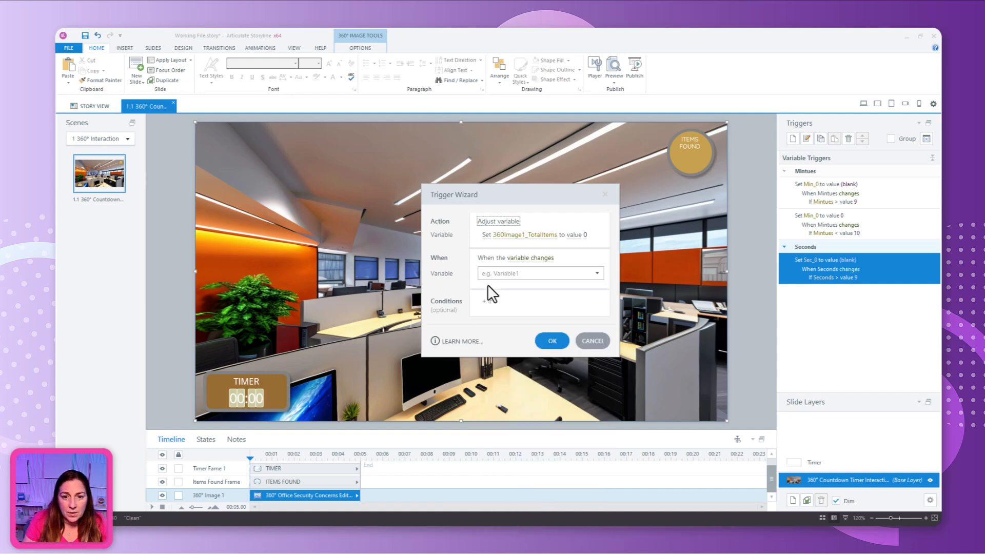
pyautogui.click(527, 236)
pyautogui.click(501, 374)
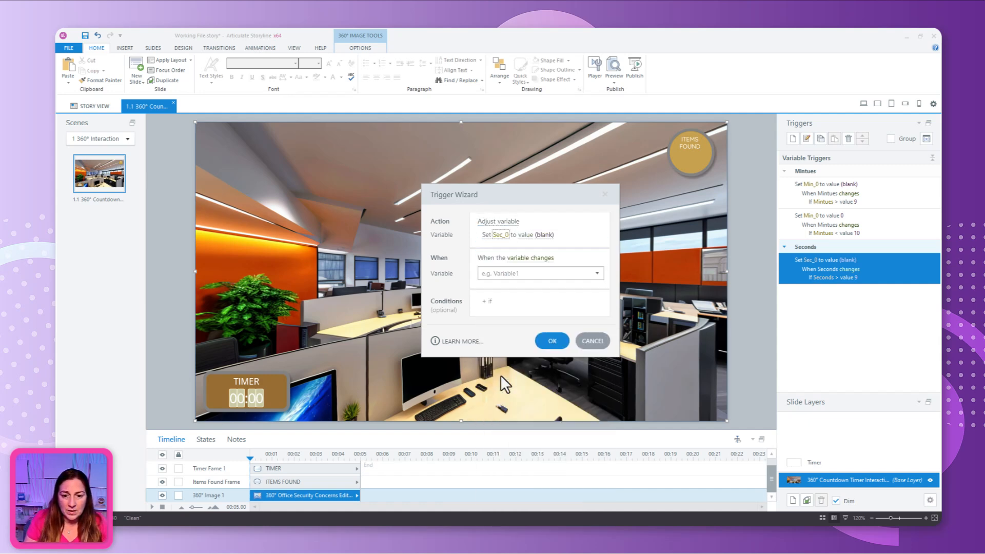
pyautogui.click(547, 236)
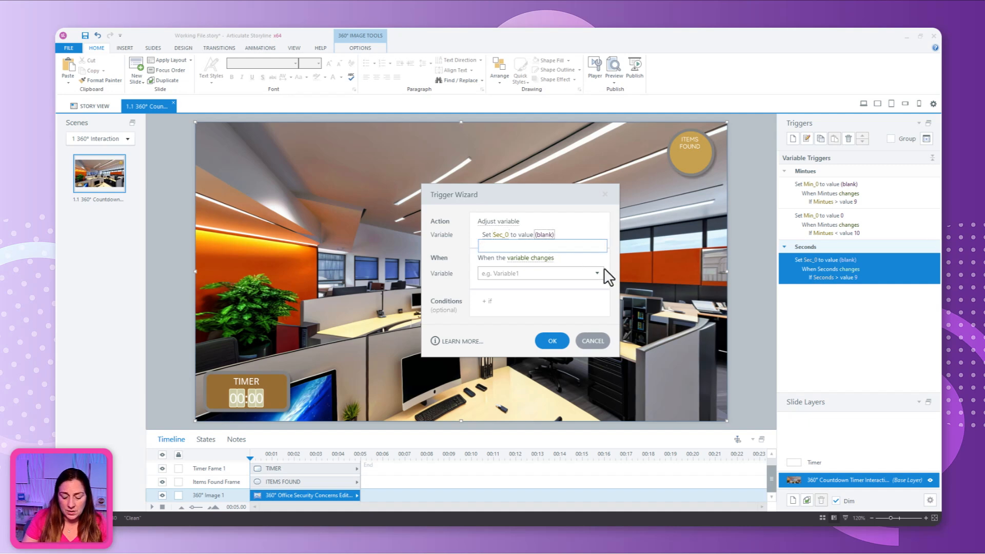
pyautogui.write('0')
pyautogui.press('Return')
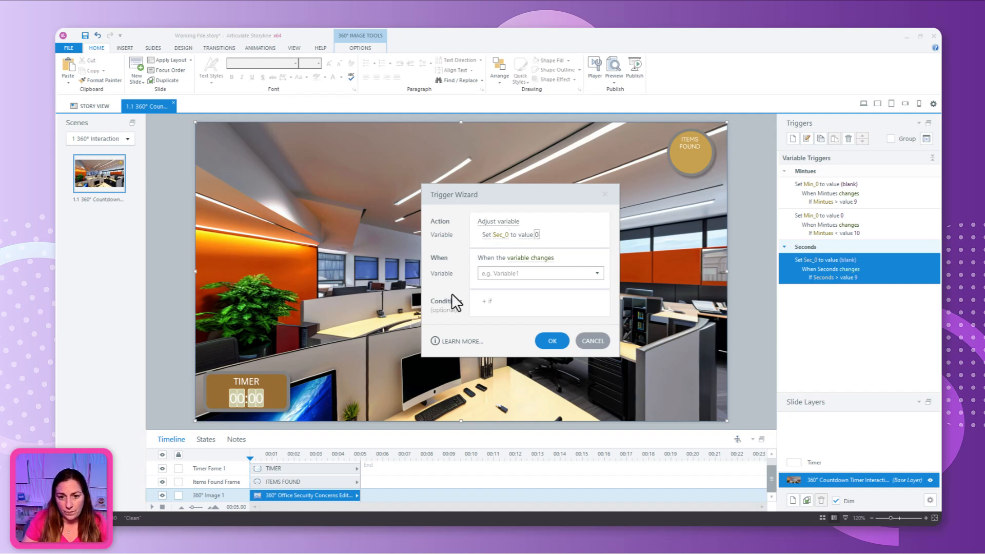
pyautogui.click(534, 274)
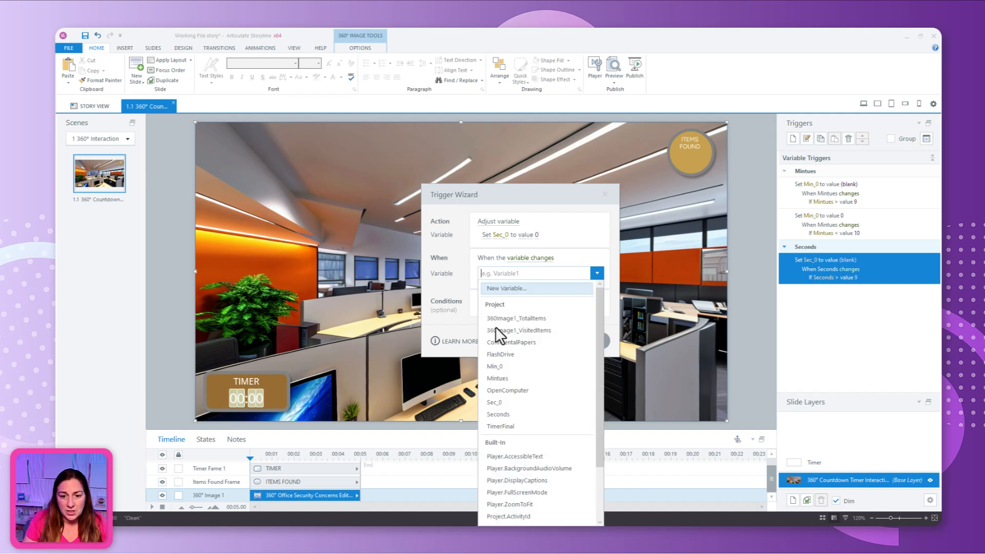
pyautogui.click(505, 412)
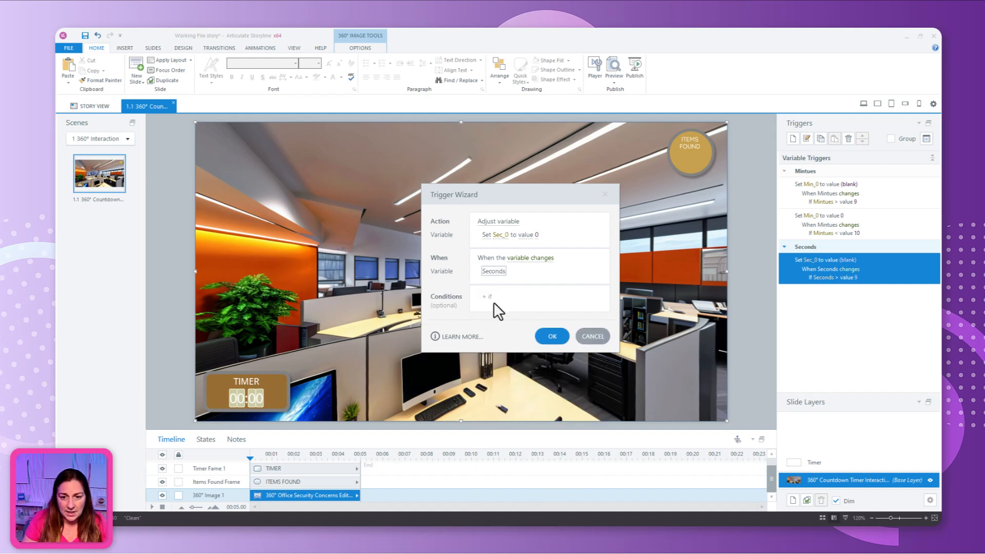
# Step: Add the condition that Seconds is less than 10 and save the second Sec_0 trigger
pyautogui.click(522, 298)
pyautogui.click(505, 452)
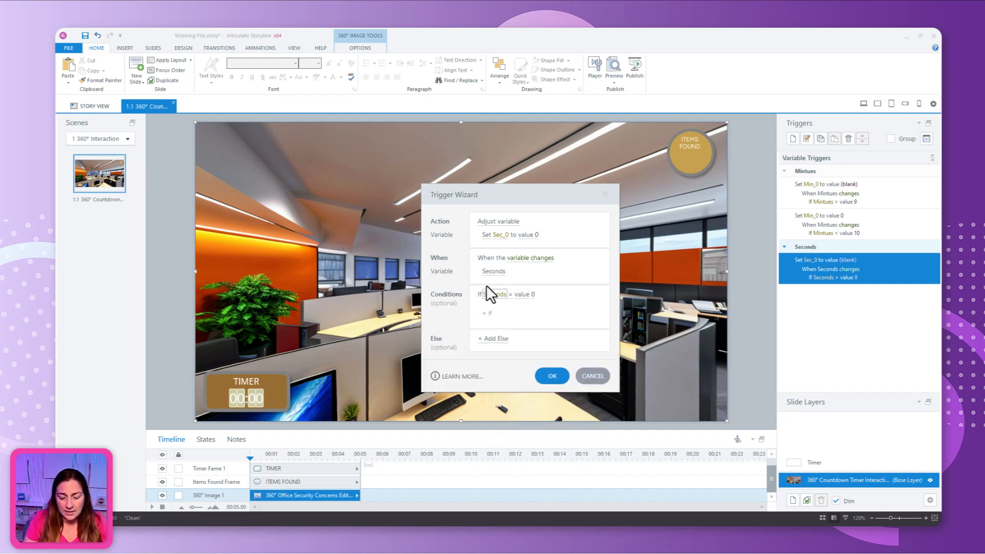
pyautogui.click(510, 294)
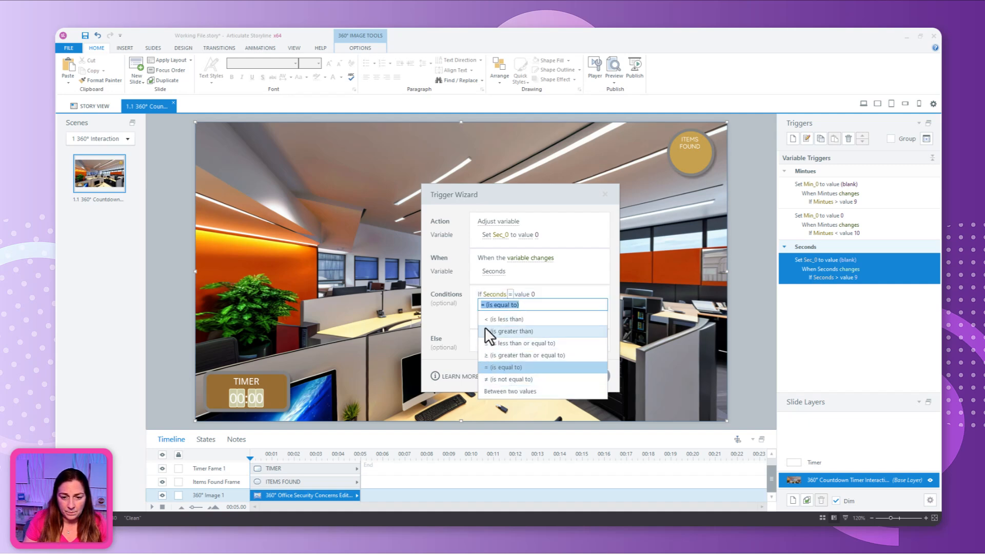
pyautogui.click(496, 318)
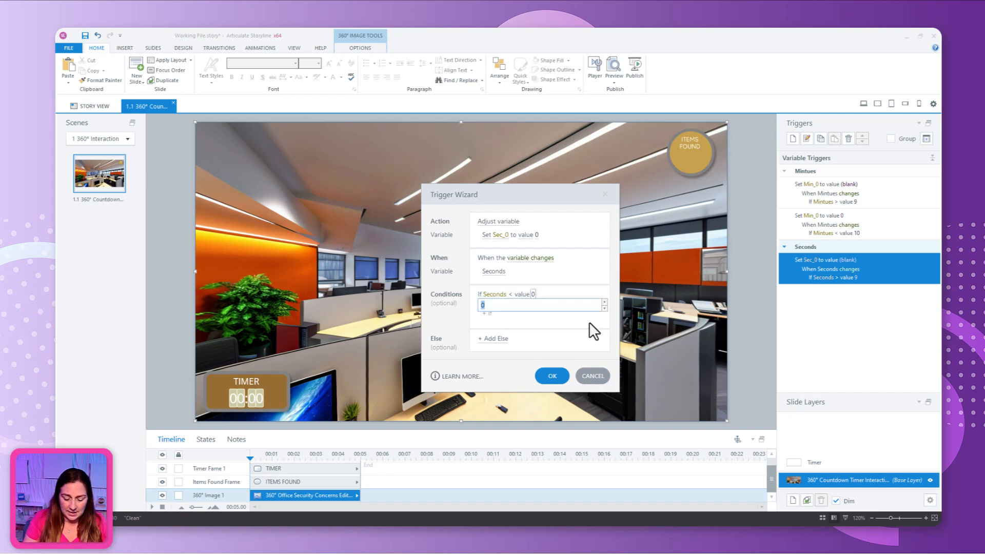
pyautogui.write('10')
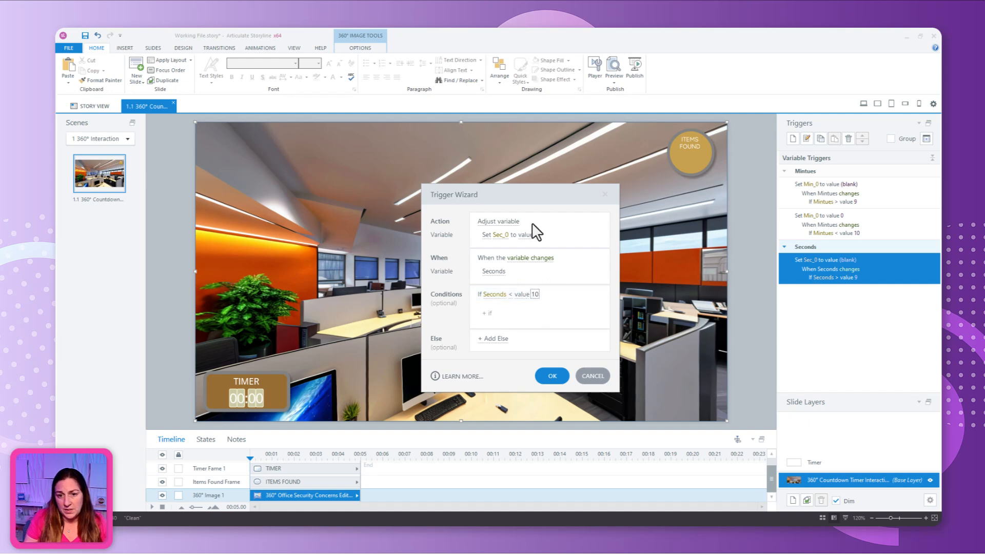
pyautogui.click(554, 374)
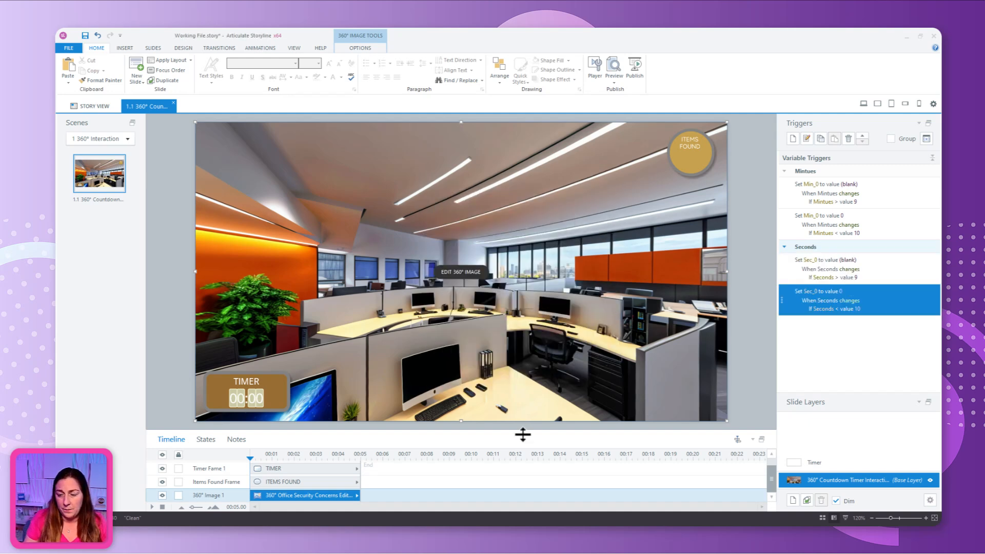
# Step: Start a new base-layer trigger whose action shows the Timer layer
pyautogui.click(792, 138)
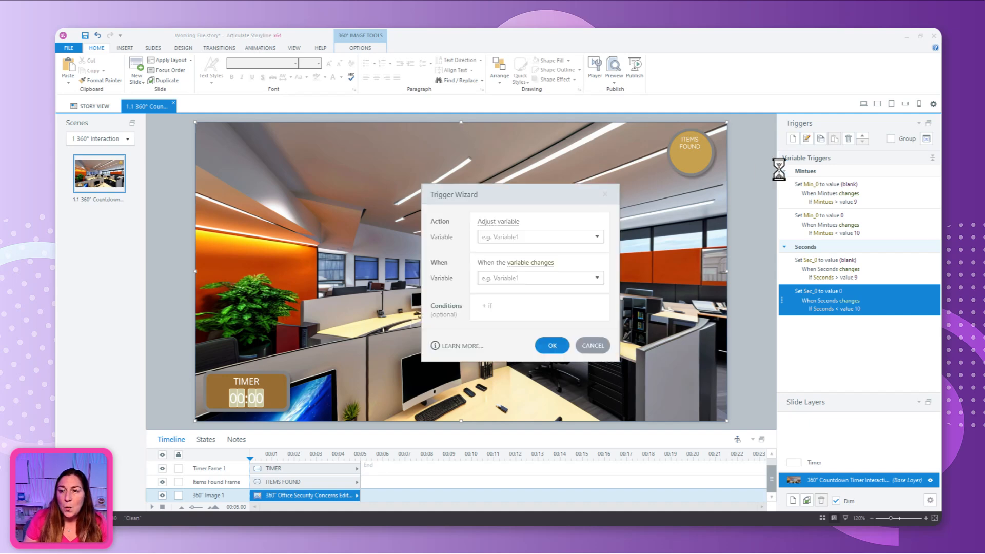
pyautogui.click(503, 224)
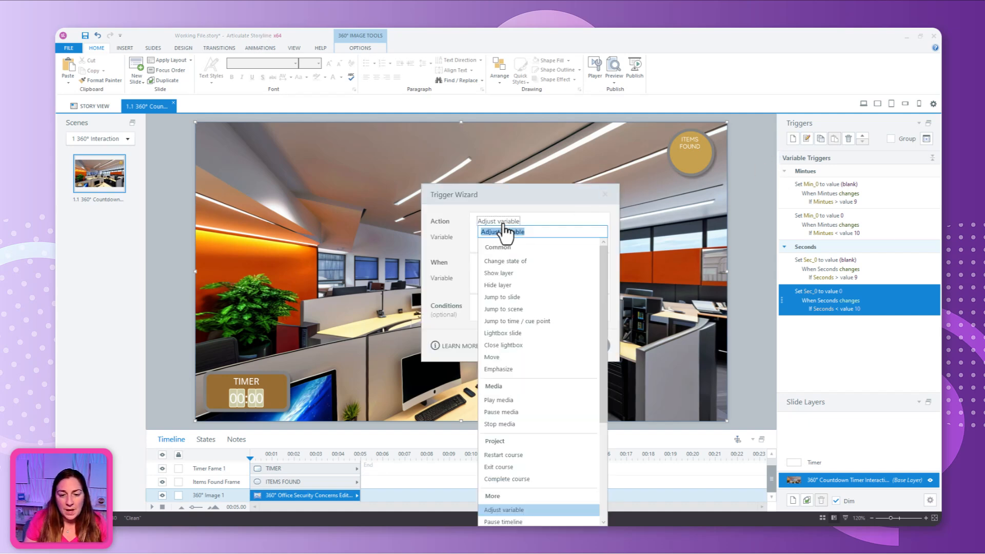
pyautogui.click(508, 272)
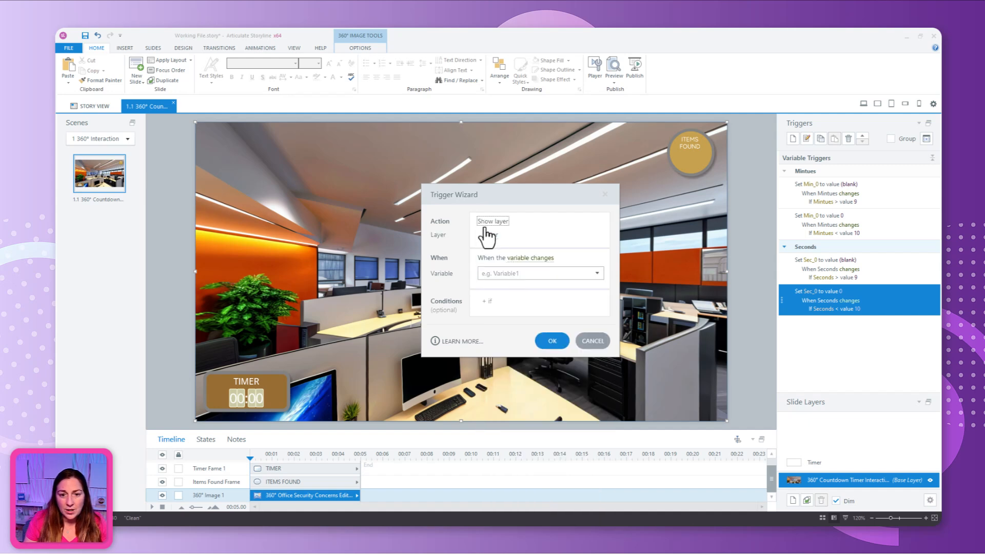
pyautogui.click(516, 257)
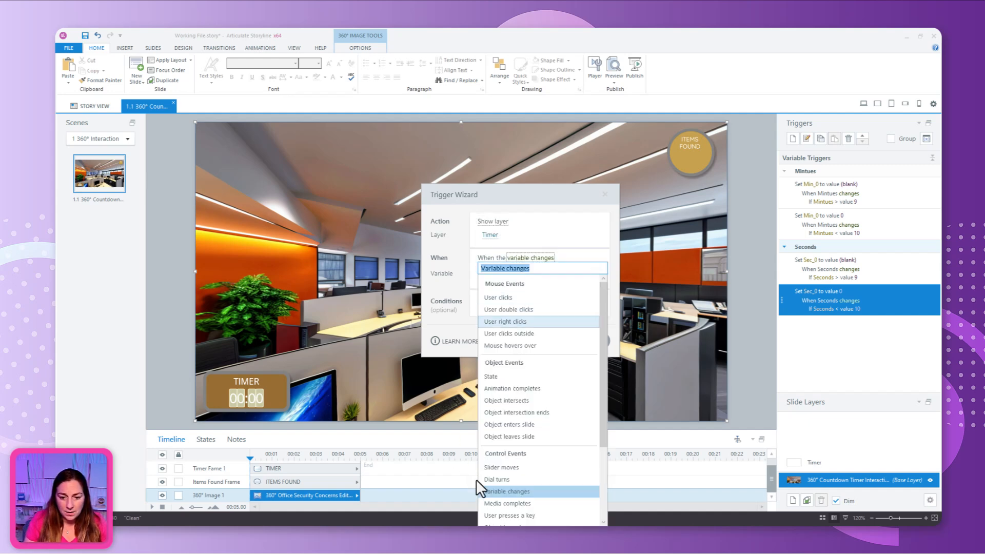
pyautogui.scroll(-3, 508, 494)
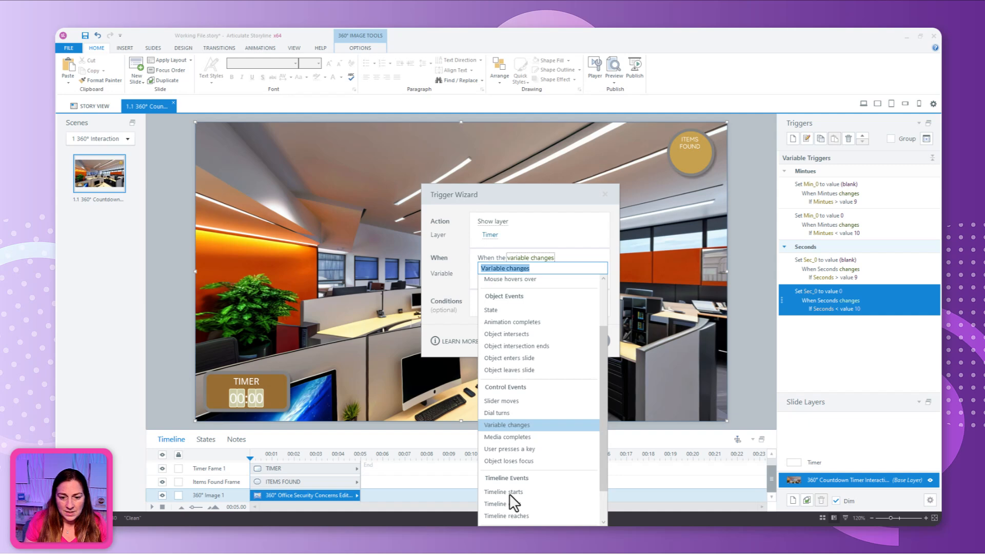
pyautogui.click(507, 425)
pyautogui.click(529, 272)
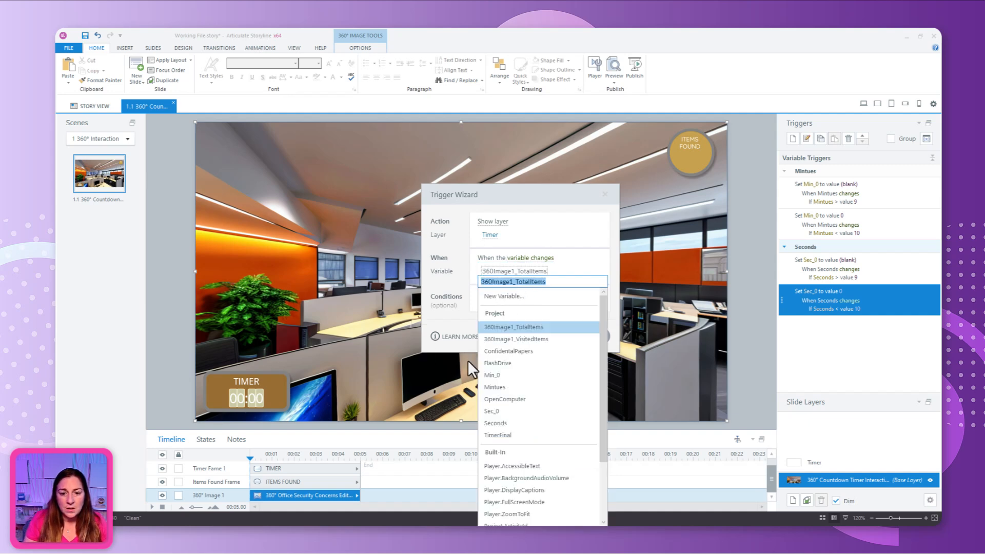
pyautogui.click(556, 267)
# Step: Make the show-layer trigger run when the timeline starts on this slide and save it
pyautogui.click(531, 258)
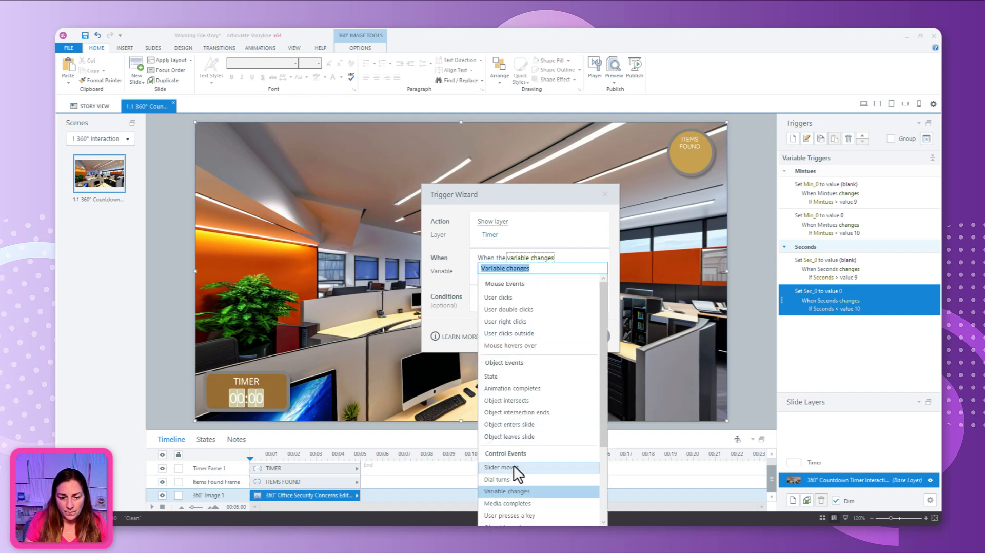
pyautogui.scroll(-5, 513, 464)
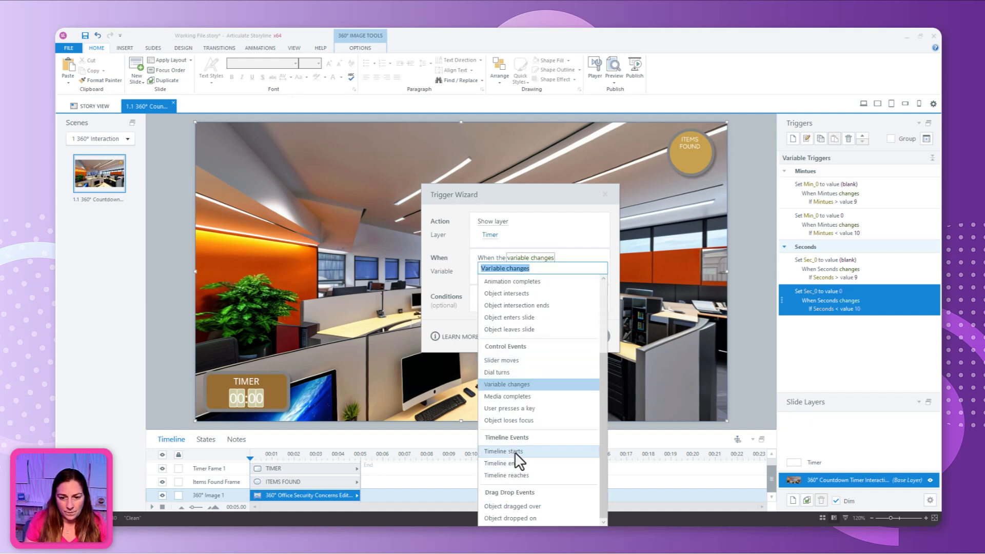
pyautogui.click(515, 451)
pyautogui.click(552, 336)
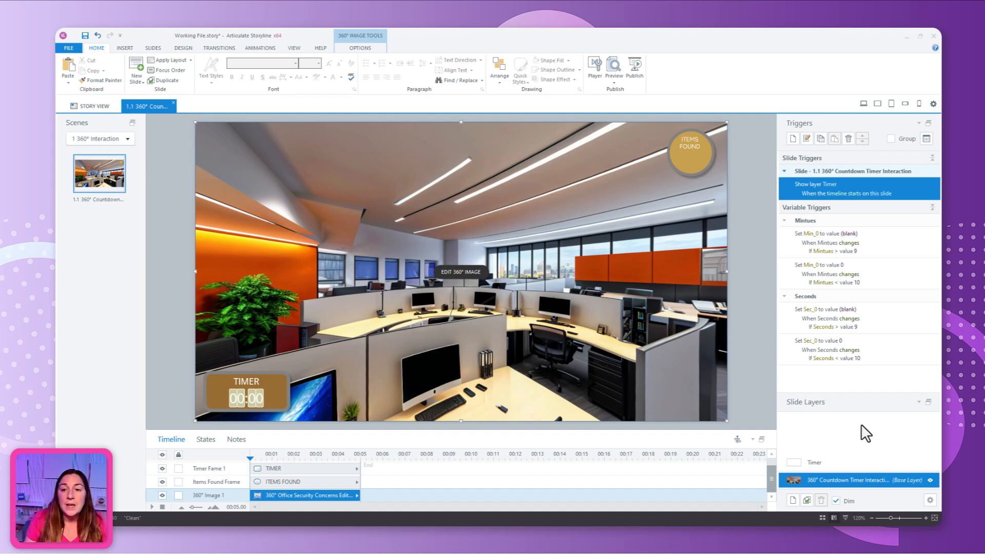
# Step: Preview this slide to check the running timer display, and close the preview
pyautogui.click(612, 80)
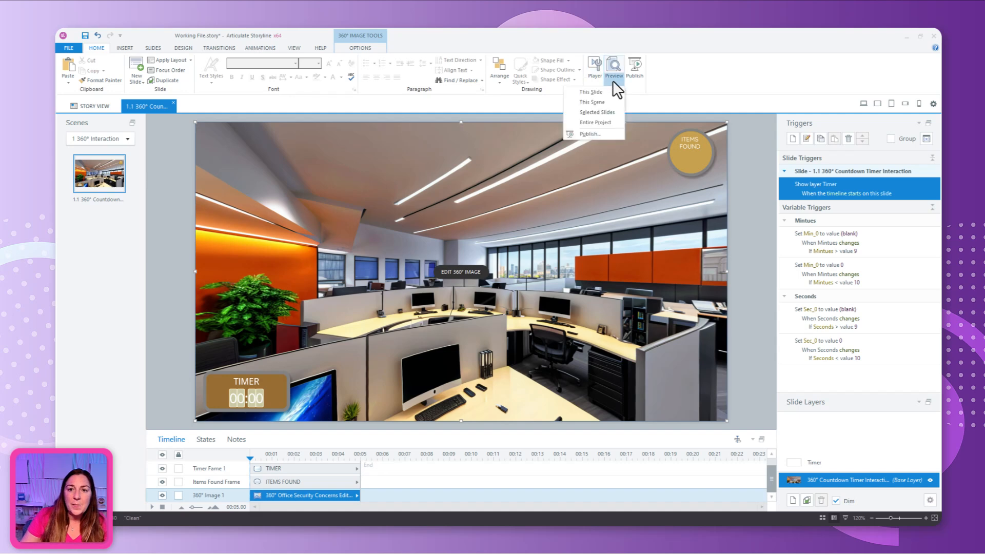
pyautogui.click(590, 93)
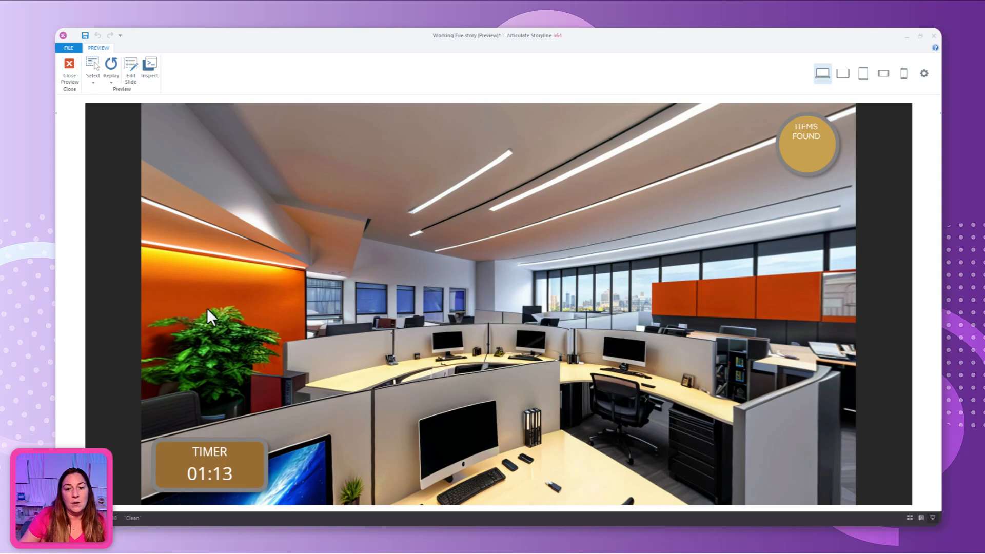
pyautogui.click(72, 75)
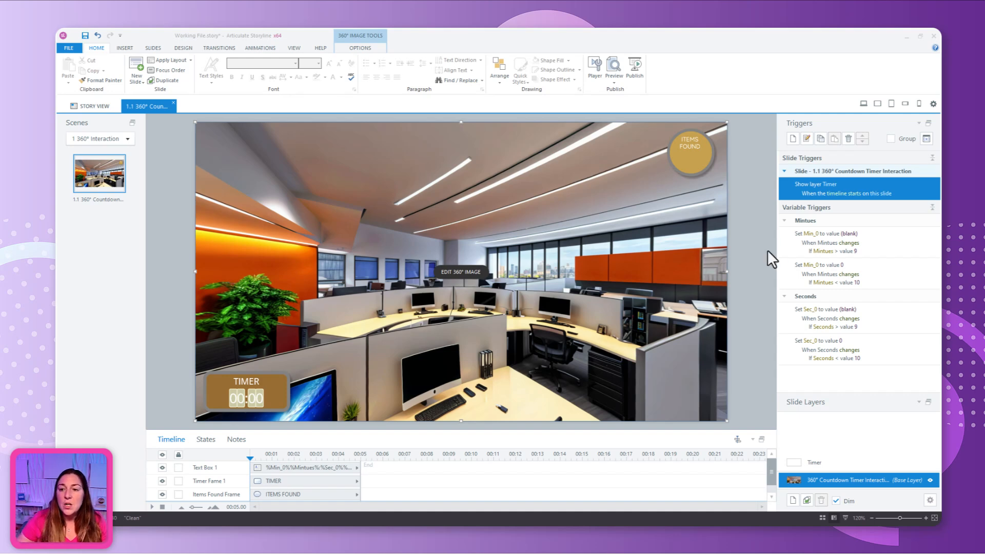
# Step: Start a new base-layer trigger that hides the Timer layer when the ConfidentalPapers variable changes
pyautogui.click(794, 138)
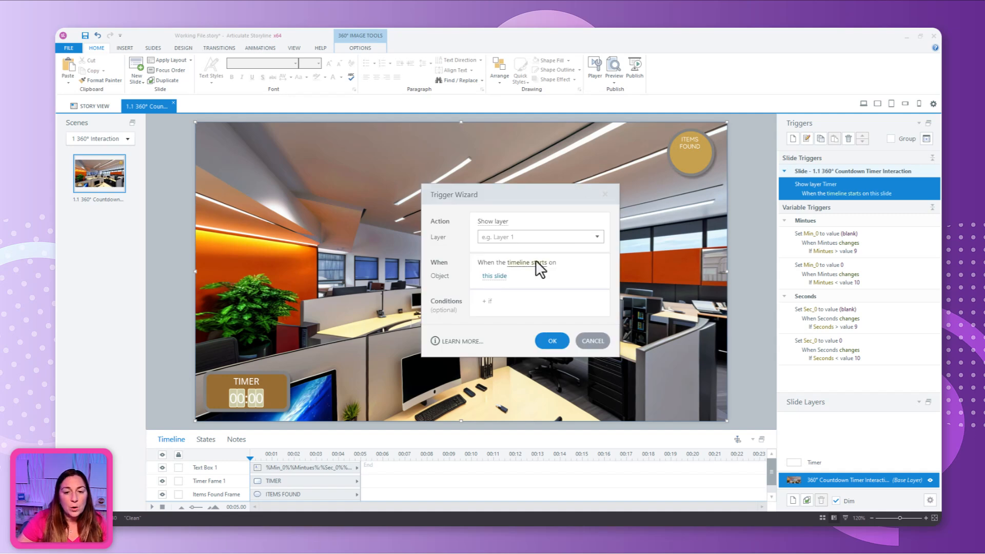
pyautogui.click(498, 222)
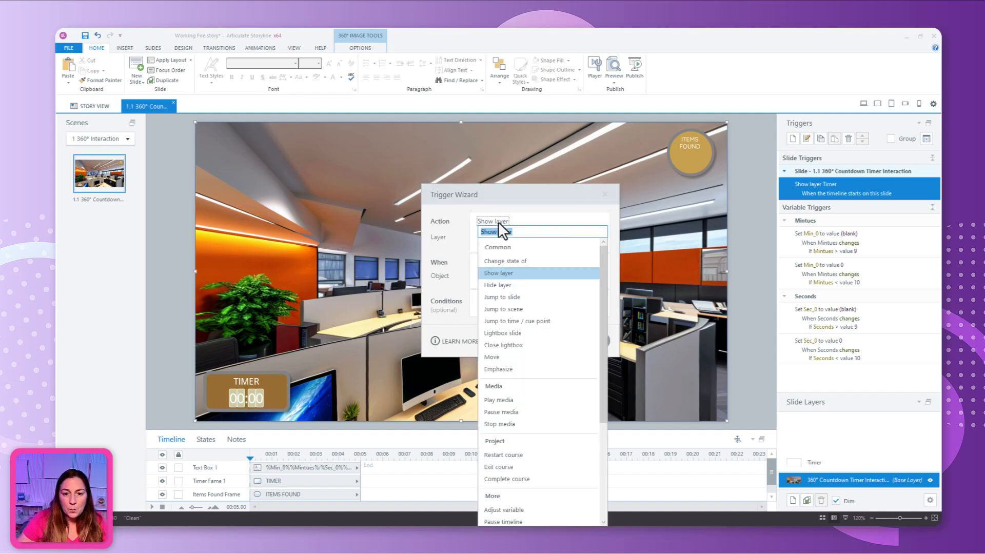
pyautogui.click(500, 284)
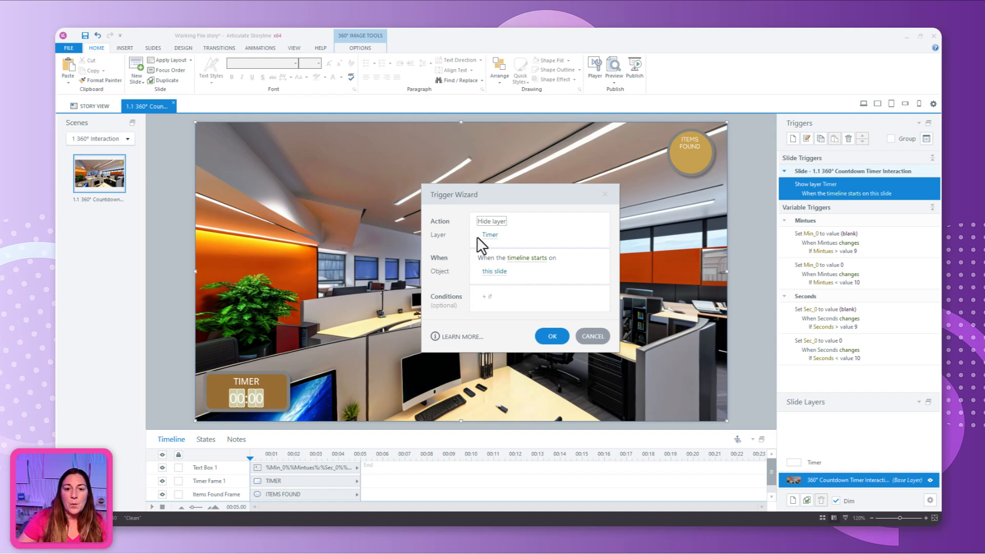
pyautogui.click(531, 258)
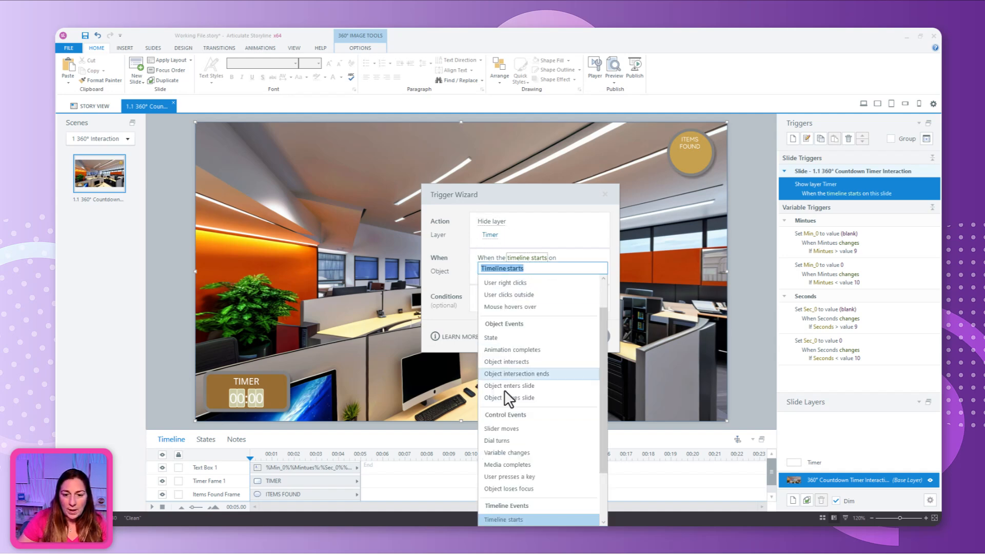
pyautogui.click(505, 453)
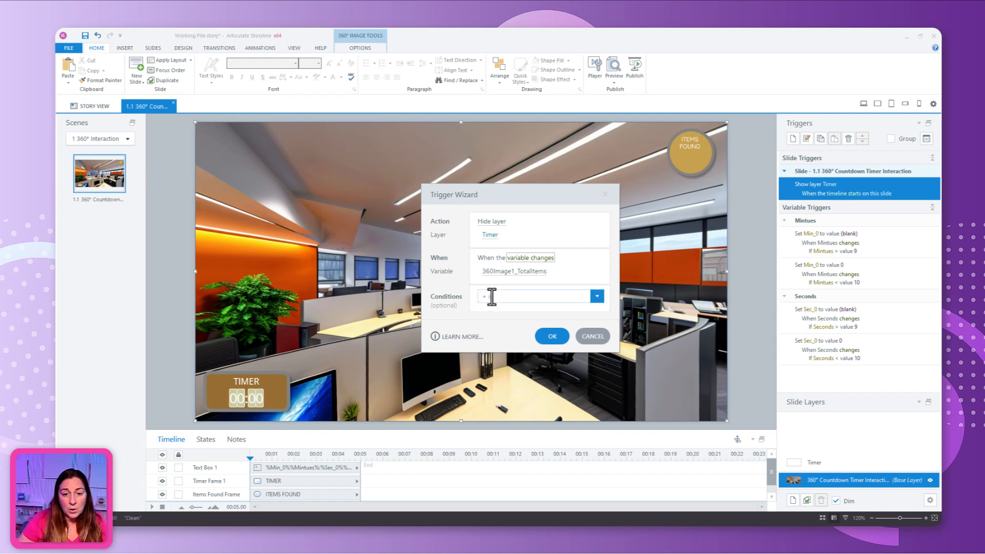
pyautogui.click(504, 272)
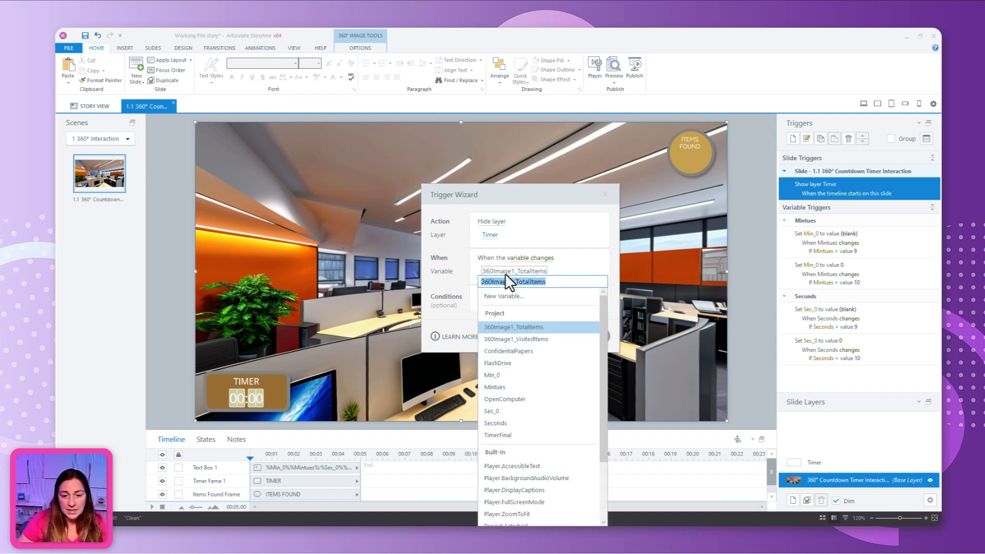
pyautogui.click(513, 352)
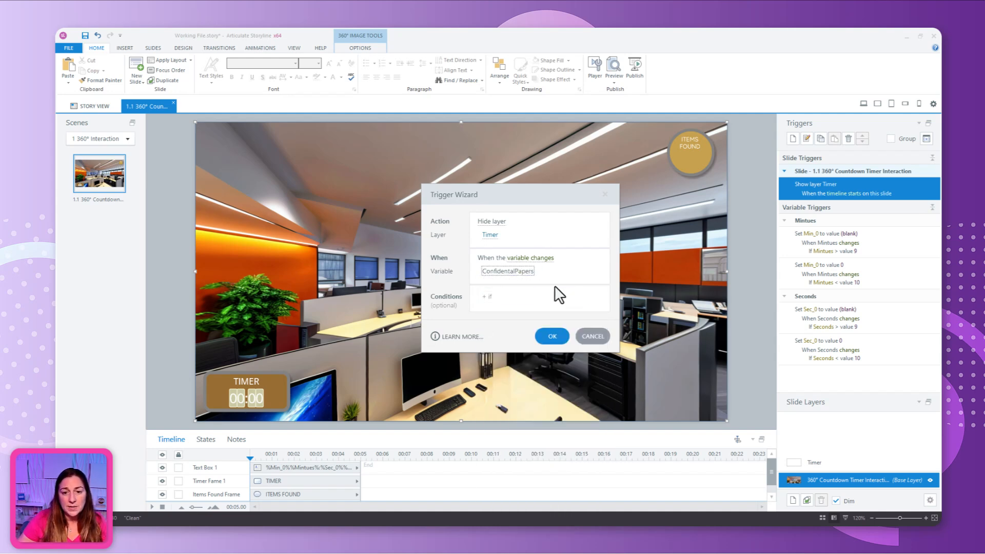
# Step: Add conditions to the hide-layer trigger that ConfidentalPapers equals True and FlashDrive equals True
pyautogui.click(534, 296)
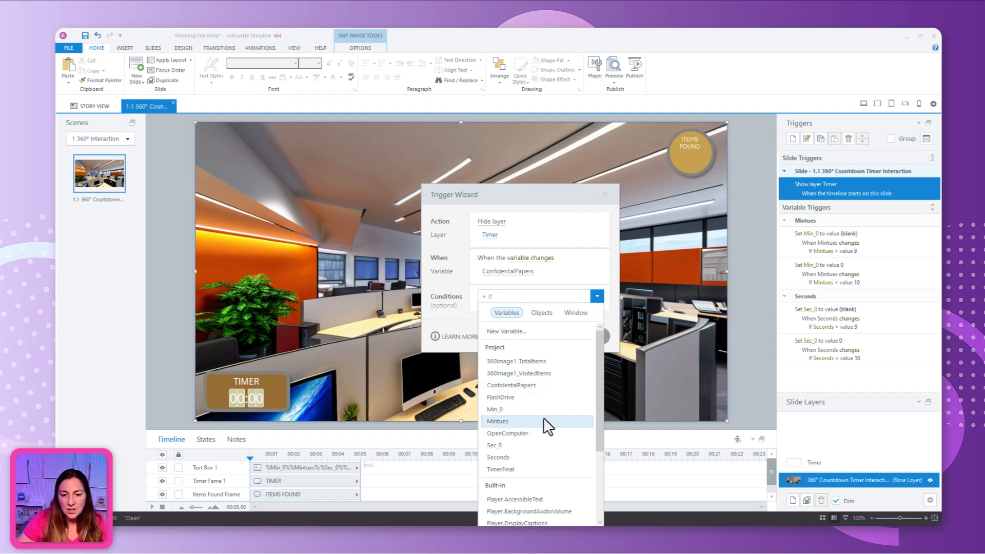
pyautogui.click(516, 389)
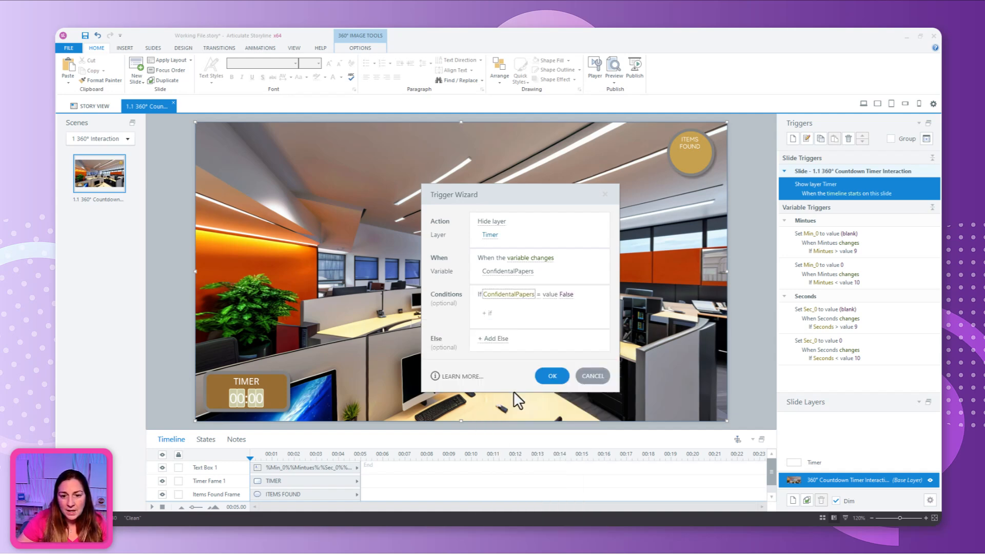
pyautogui.click(566, 294)
pyautogui.click(492, 319)
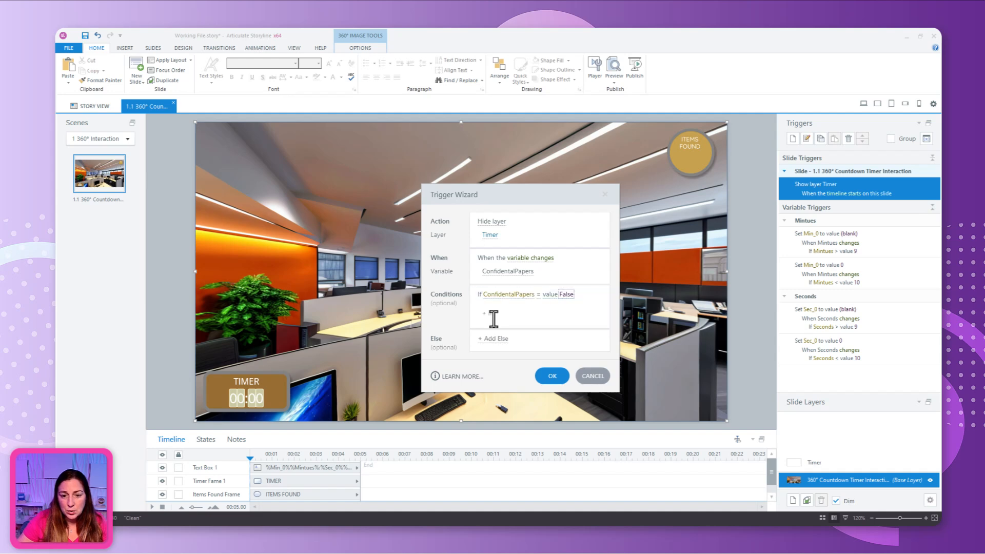
pyautogui.click(500, 312)
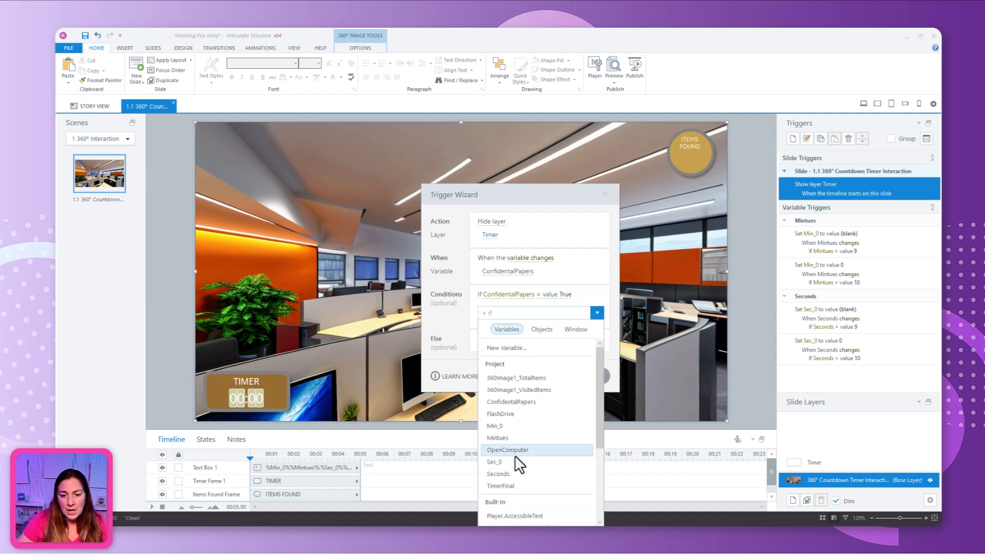
pyautogui.click(501, 413)
pyautogui.click(554, 307)
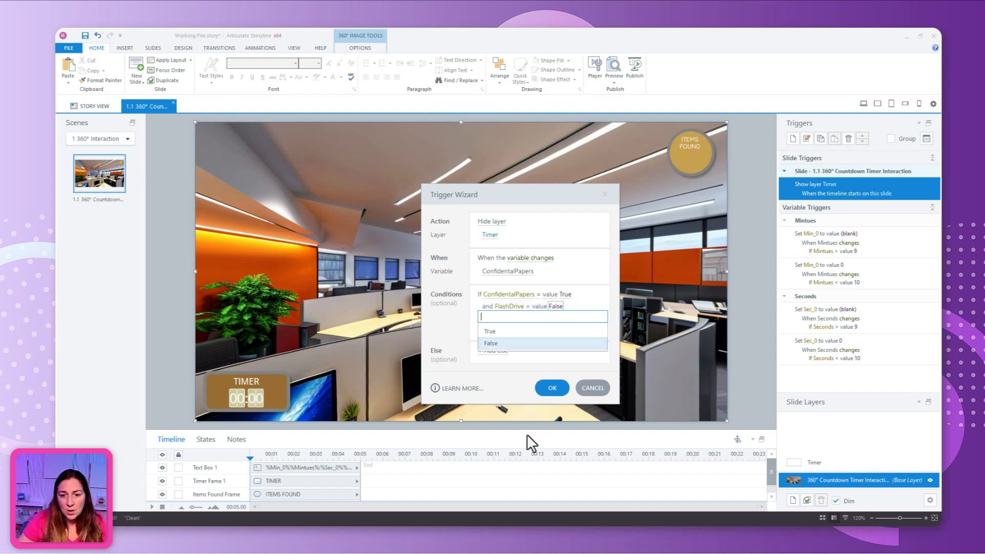
pyautogui.click(490, 331)
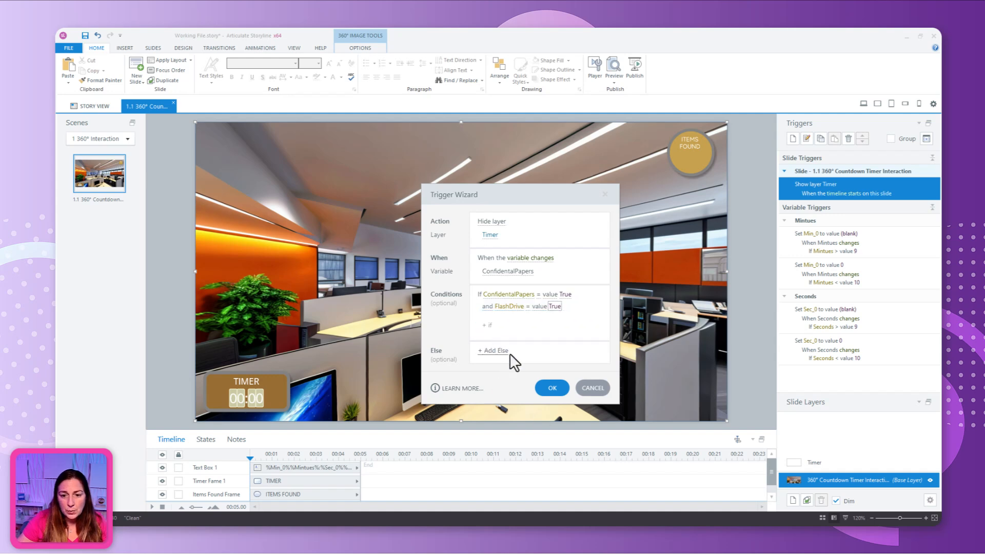
# Step: Add a third condition that OpenComputer equals True and save the hide-layer trigger
pyautogui.click(498, 325)
pyautogui.click(518, 462)
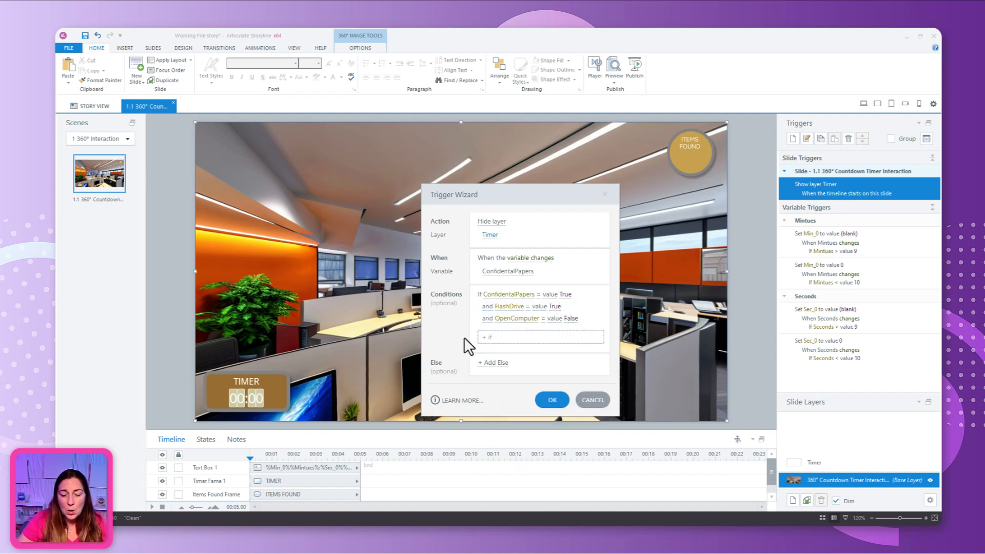
pyautogui.click(568, 318)
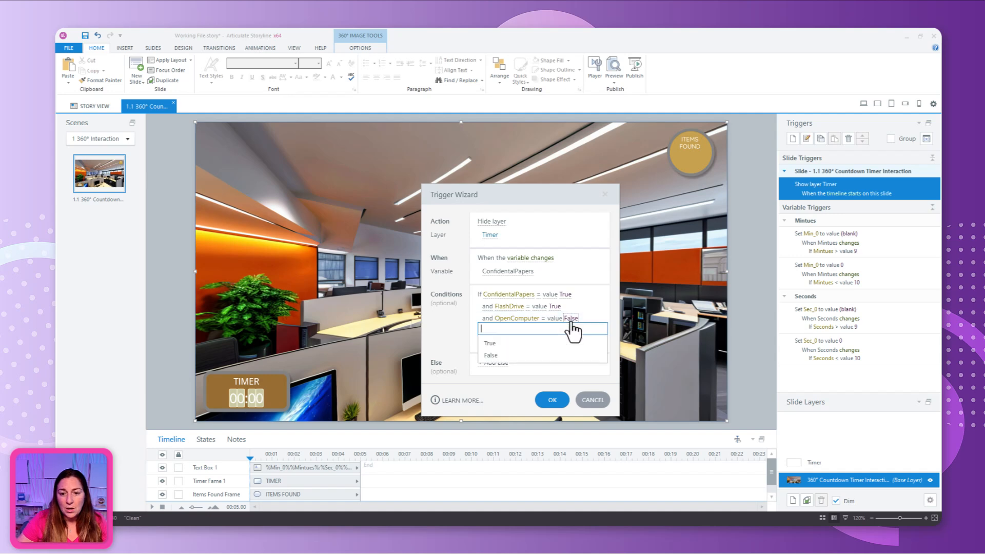
pyautogui.click(493, 346)
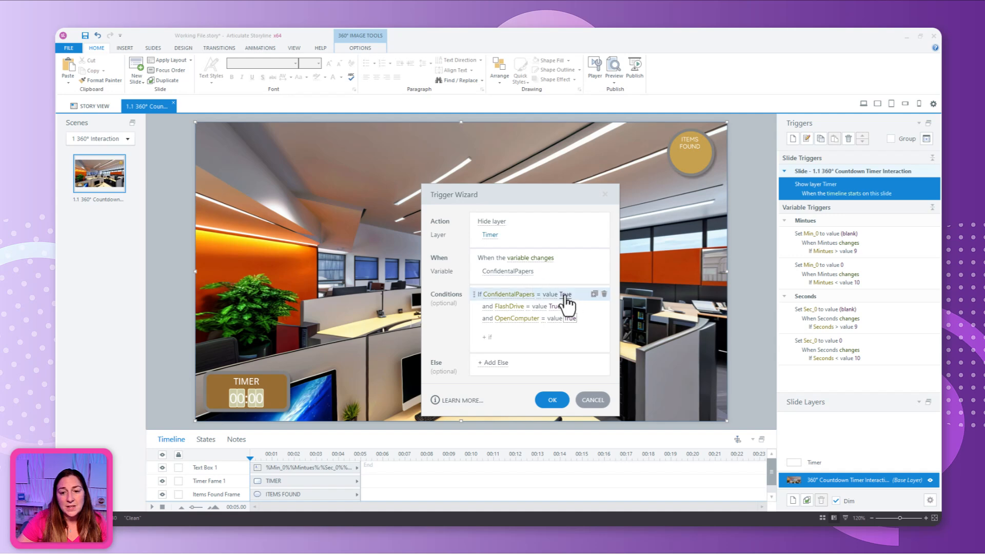
pyautogui.click(552, 400)
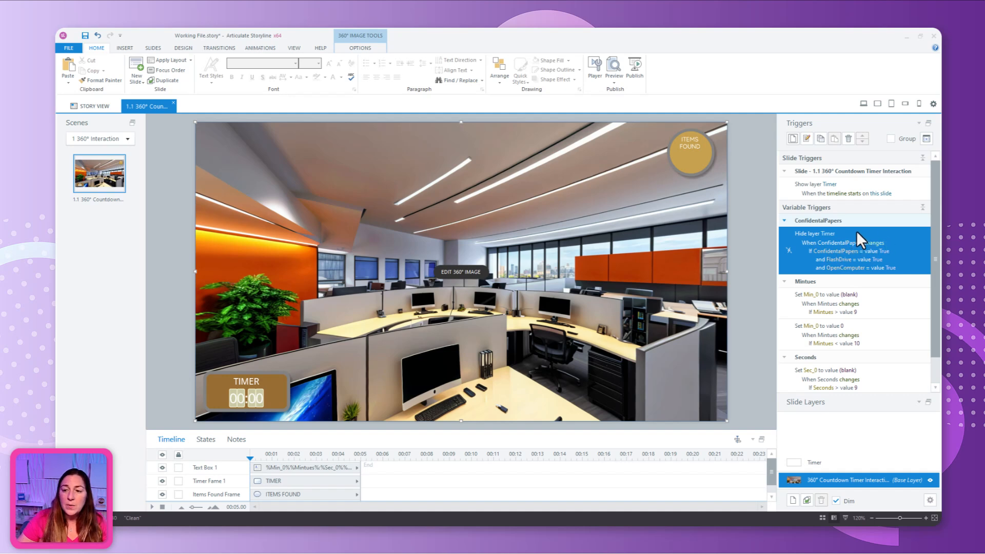
# Step: Duplicate the hide-Timer trigger and make the copy run when FlashDrive changes
pyautogui.click(821, 140)
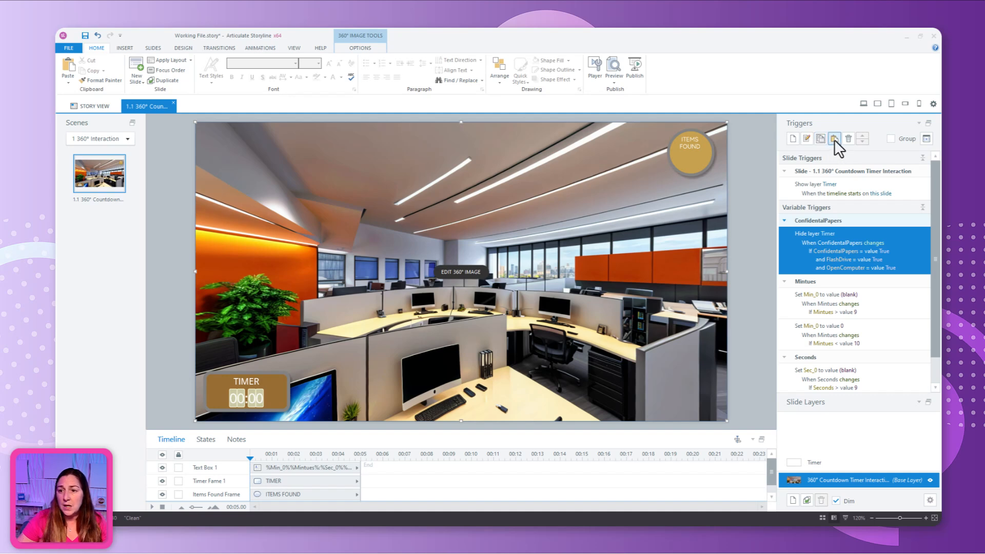
pyautogui.click(834, 139)
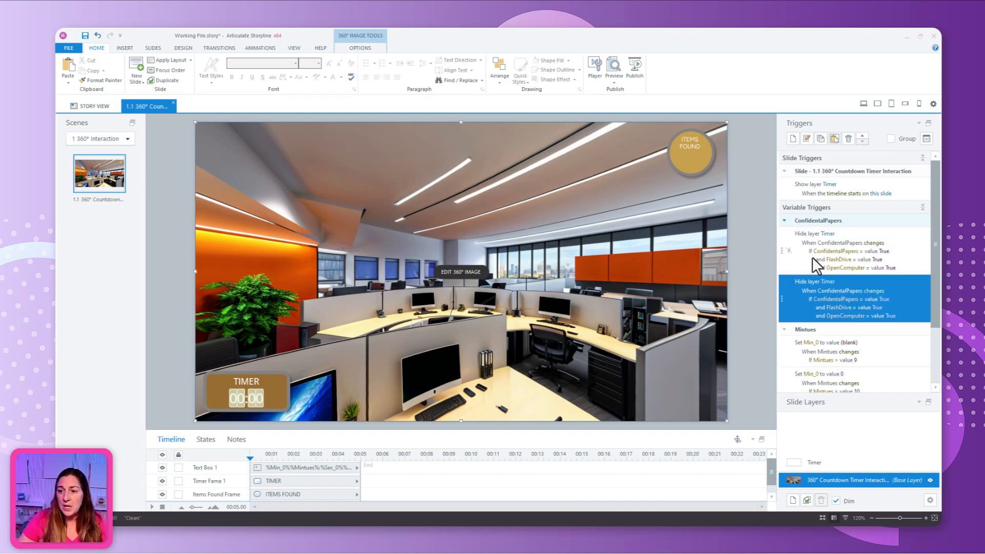
pyautogui.click(847, 292)
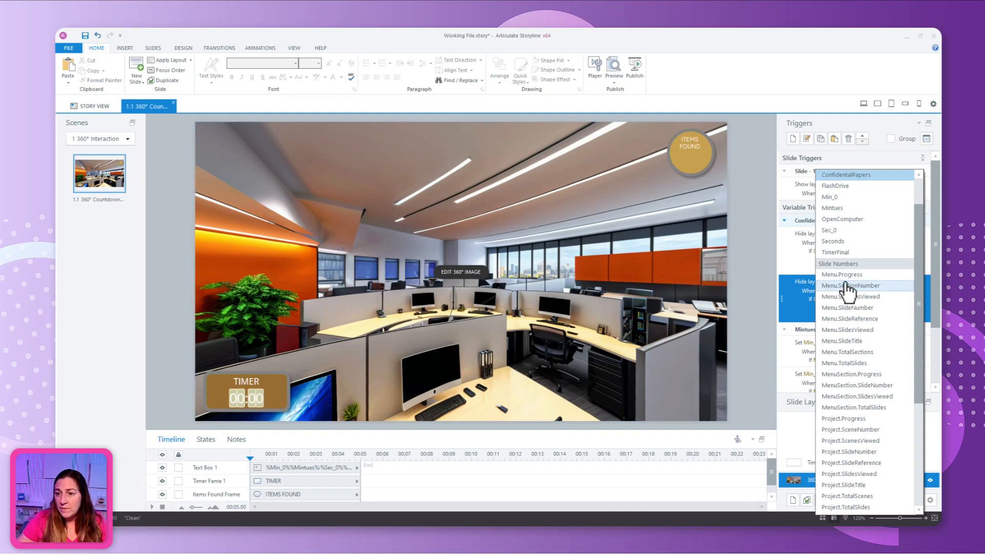
pyautogui.scroll(2, 849, 221)
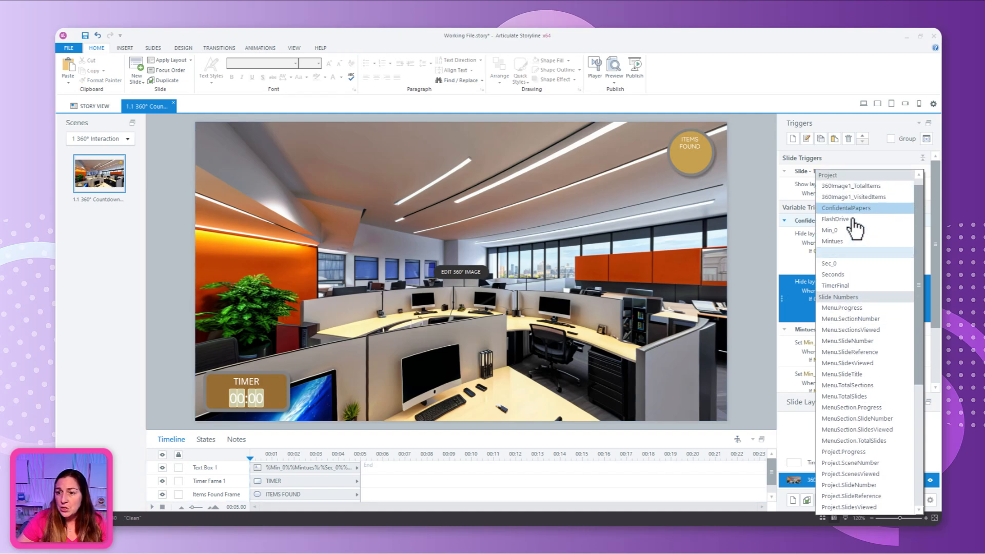
pyautogui.click(843, 233)
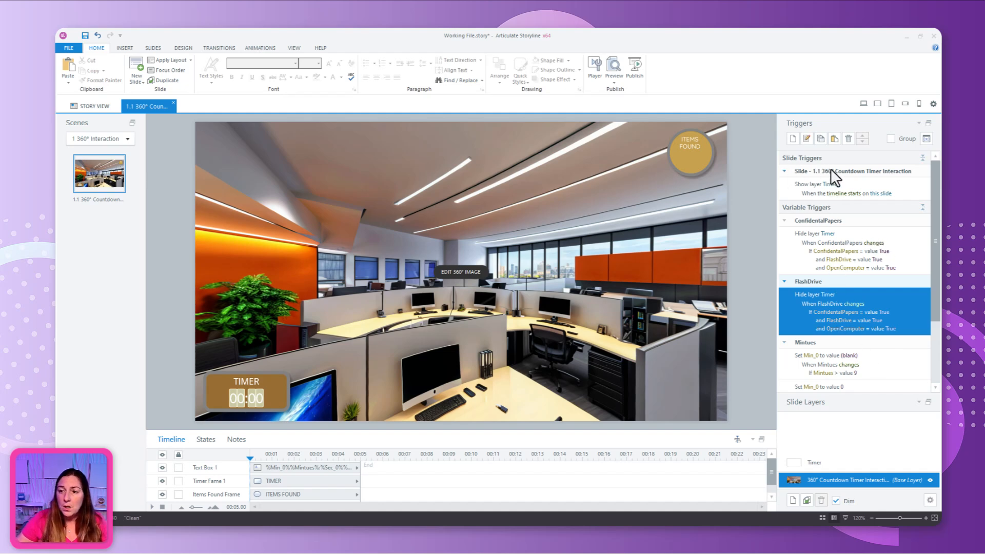
# Step: Paste another copy of the hide-Timer trigger, make it run when OpenComputer changes, and select it in the trigger list
pyautogui.click(834, 141)
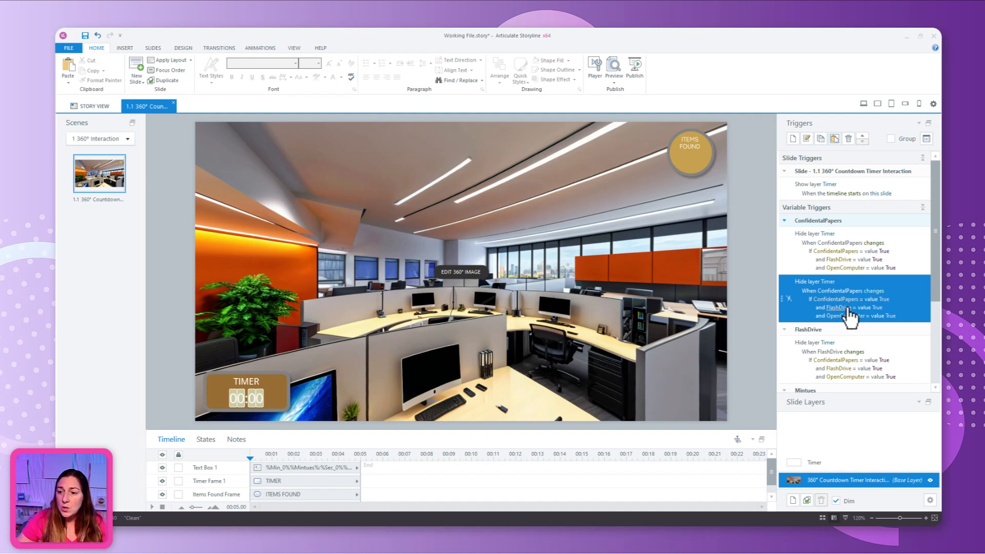
pyautogui.click(833, 292)
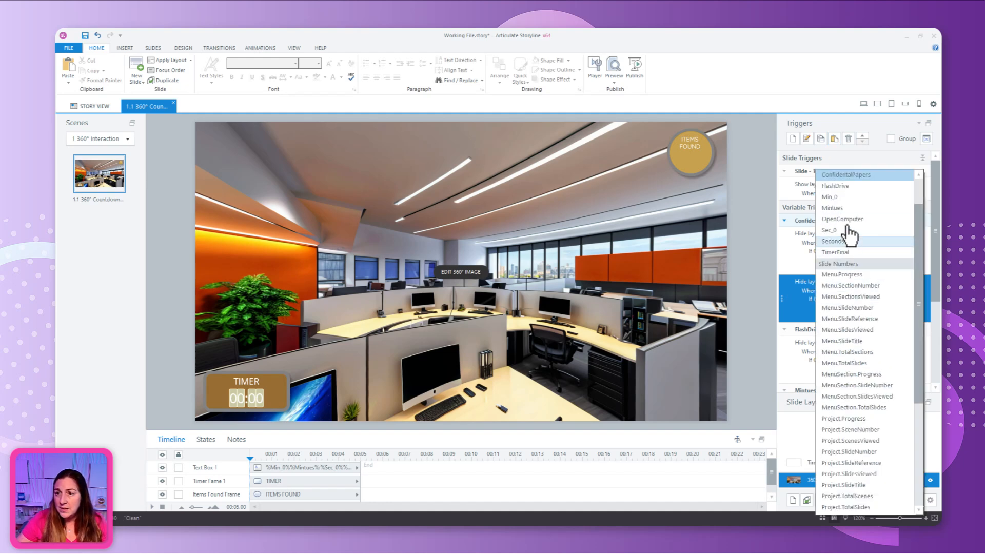
pyautogui.click(839, 246)
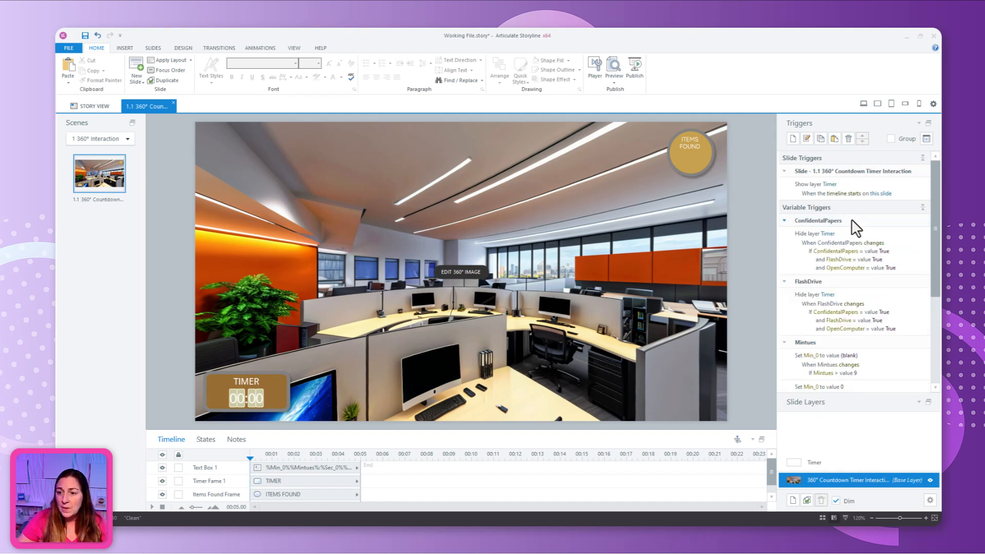
pyautogui.scroll(-2, 859, 333)
pyautogui.scroll(-2, 859, 334)
pyautogui.click(851, 307)
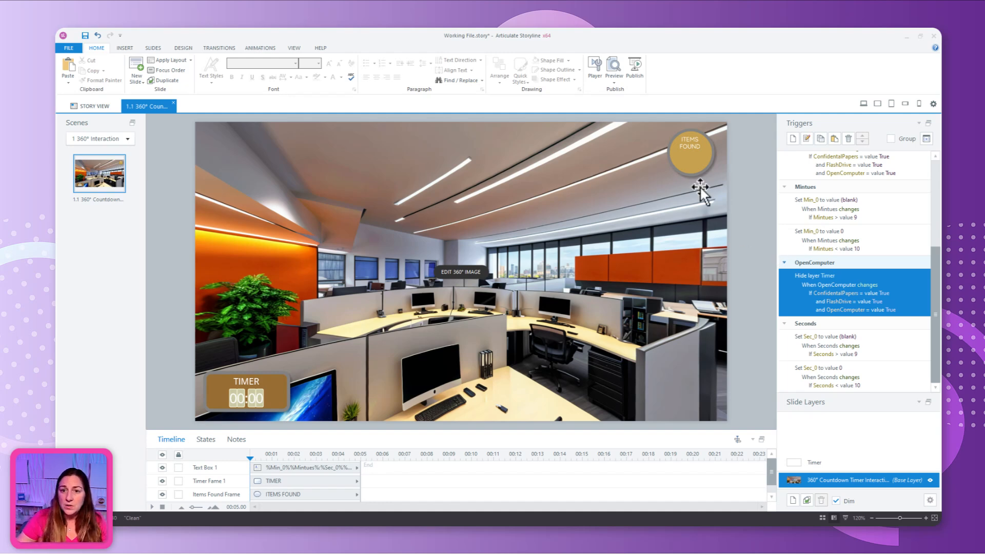
# Step: Preview this slide, open the computer, Flash Drive and Confidential Papers hotspots to test the timer stop, and close the preview
pyautogui.click(614, 80)
pyautogui.click(593, 92)
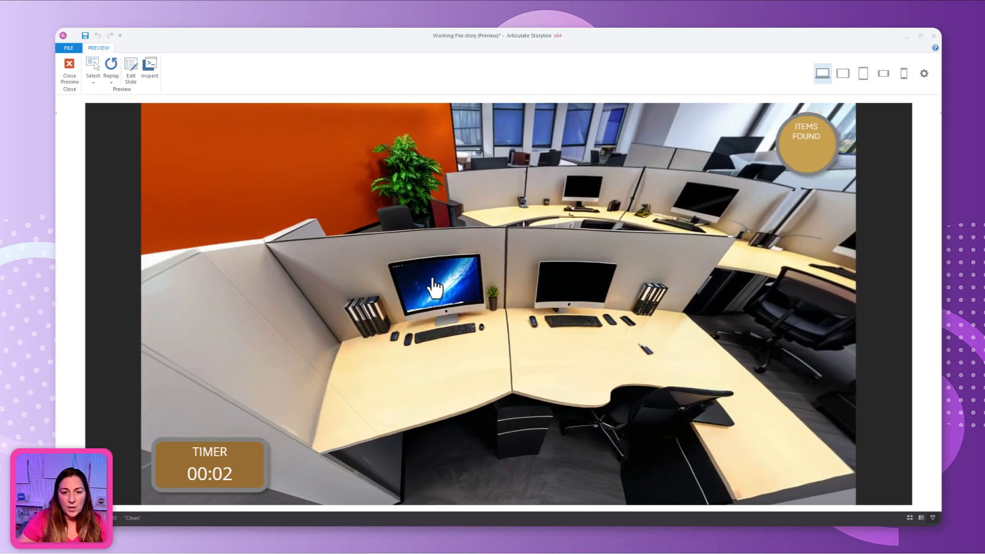
pyautogui.click(451, 290)
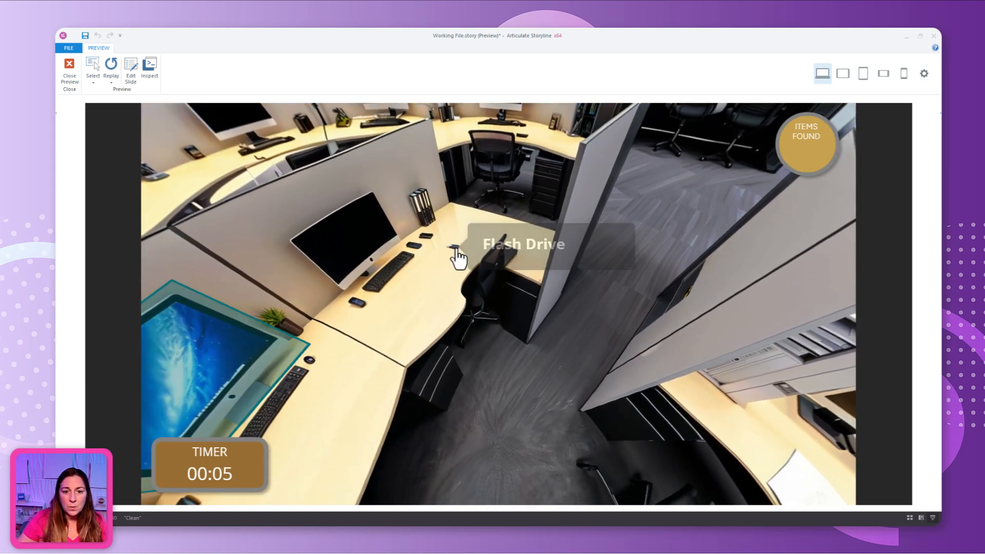
pyautogui.click(455, 256)
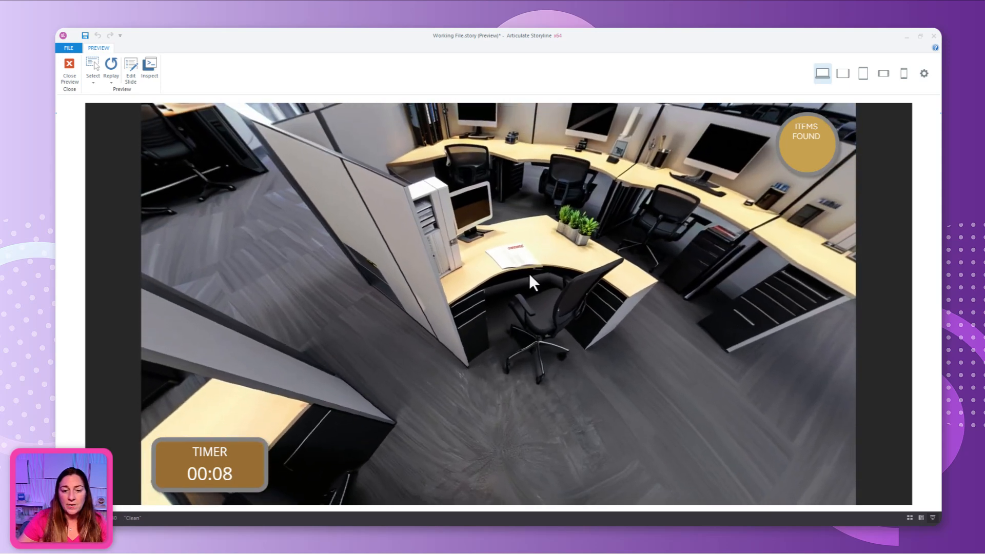
pyautogui.click(513, 255)
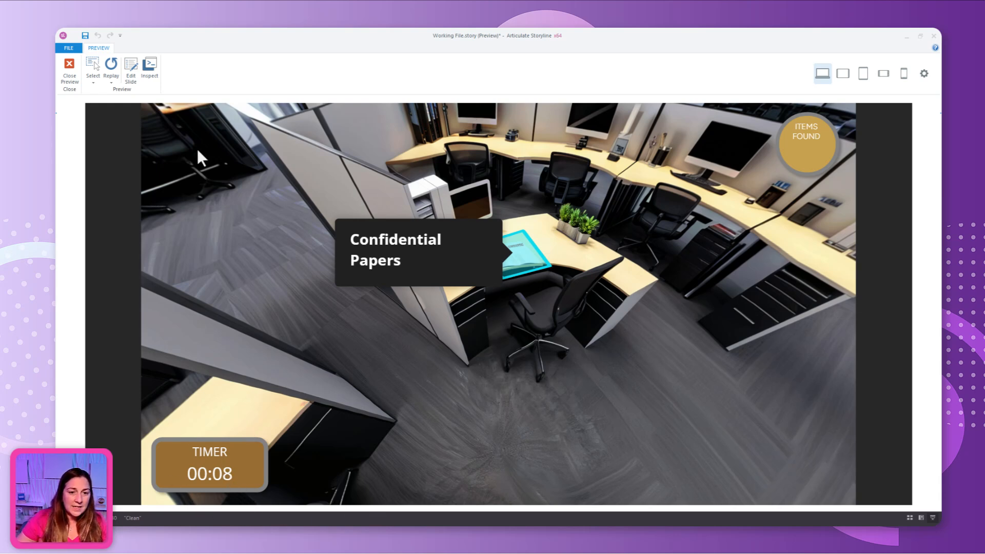
pyautogui.click(70, 71)
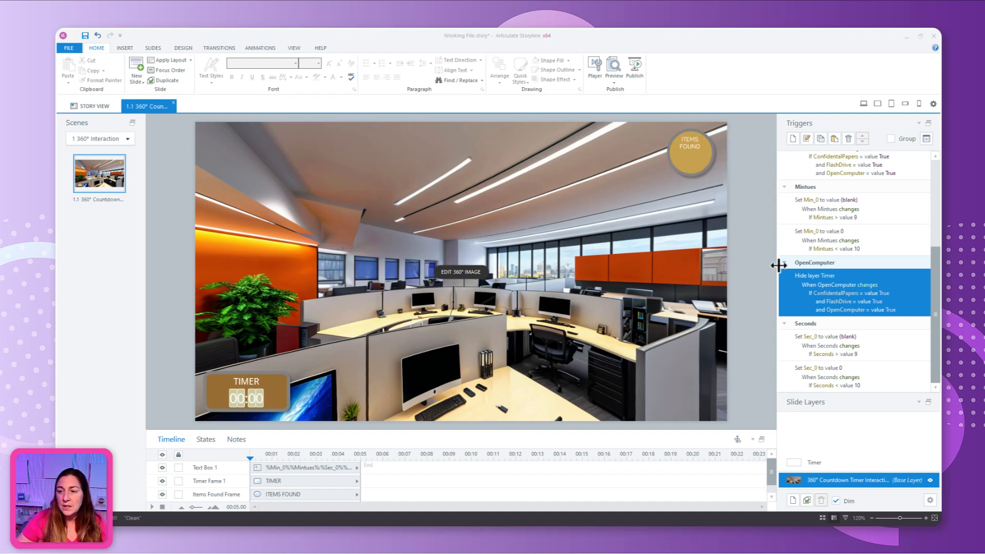
# Step: Create a project variable named FoundItems of type Number with default value 0
pyautogui.click(925, 139)
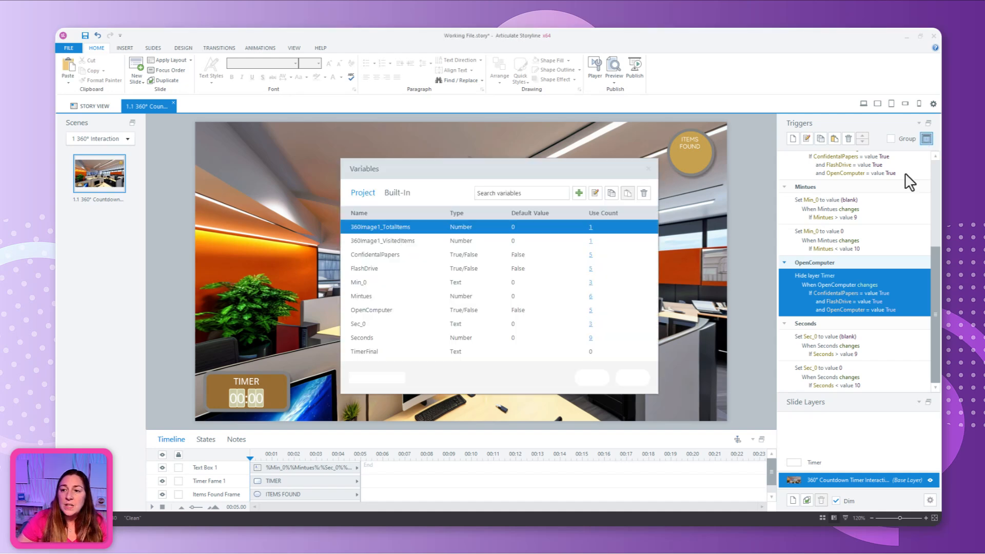
pyautogui.click(579, 193)
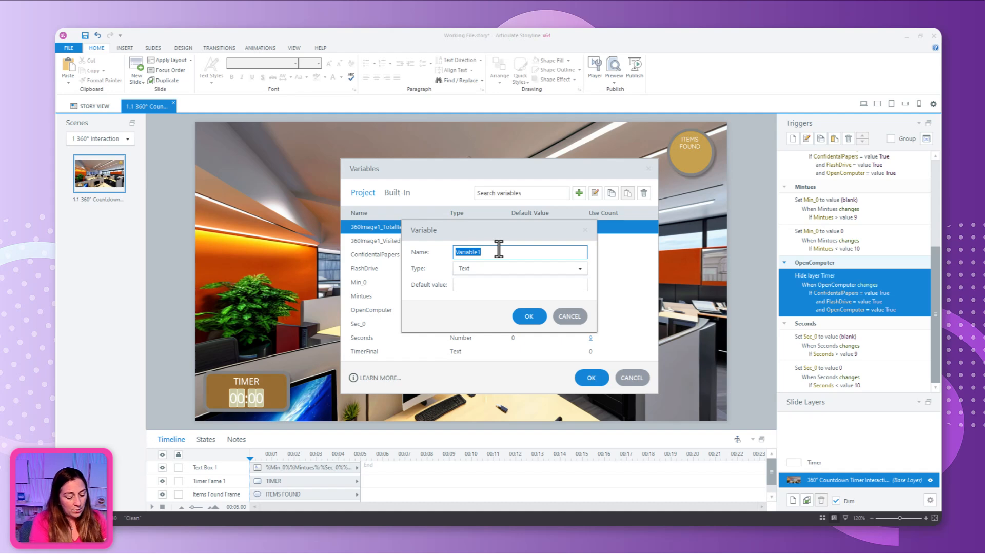
pyautogui.write('FoundItem')
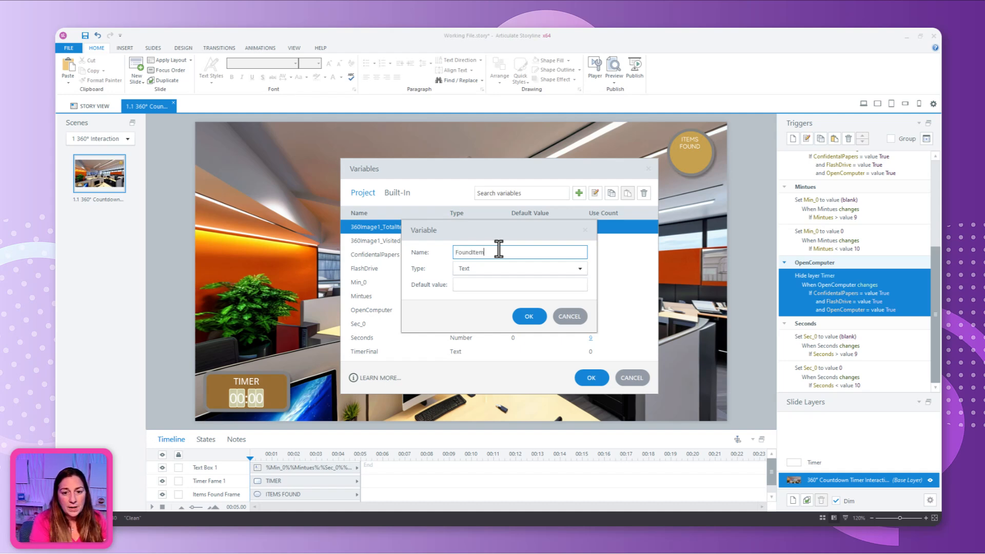
pyautogui.write('s')
pyautogui.click(465, 270)
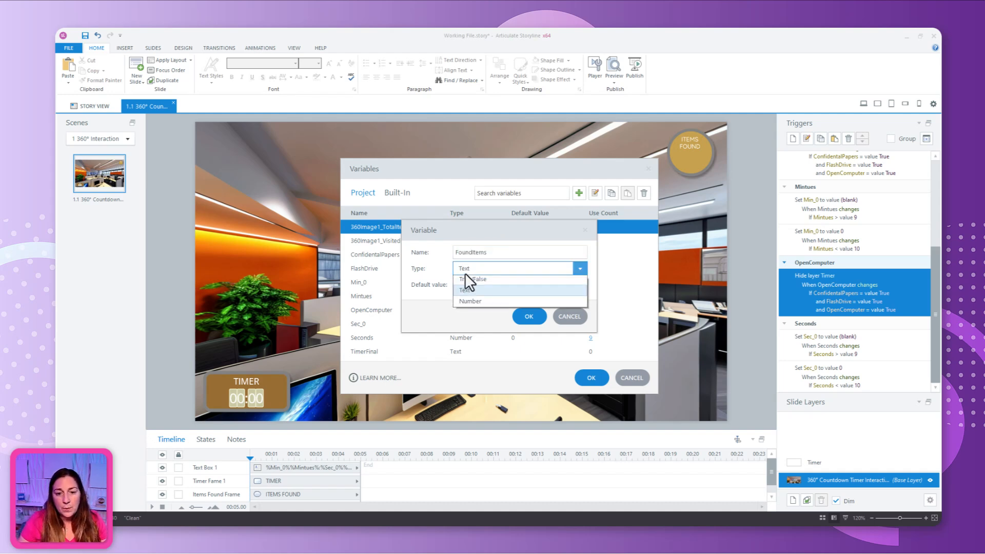
pyautogui.click(467, 304)
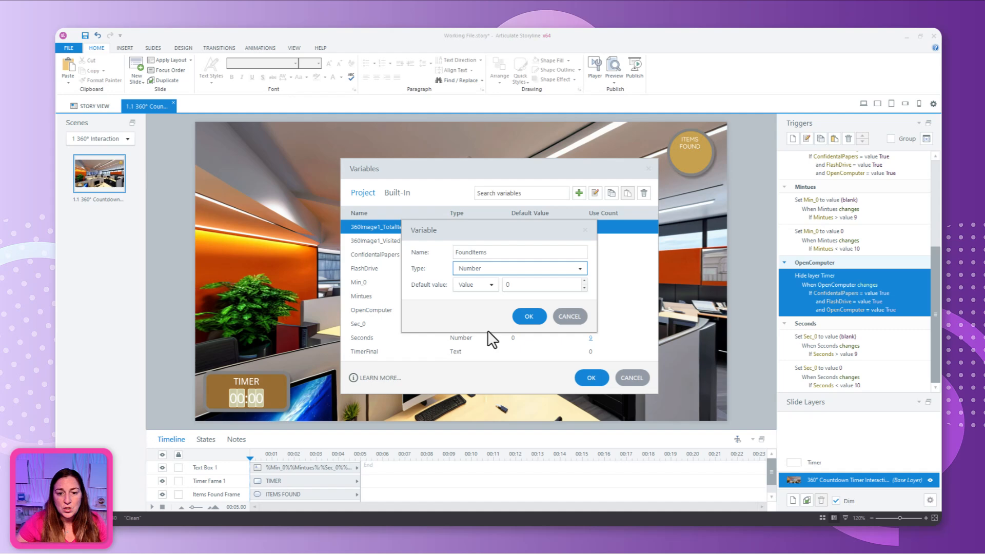
pyautogui.click(529, 317)
pyautogui.click(596, 375)
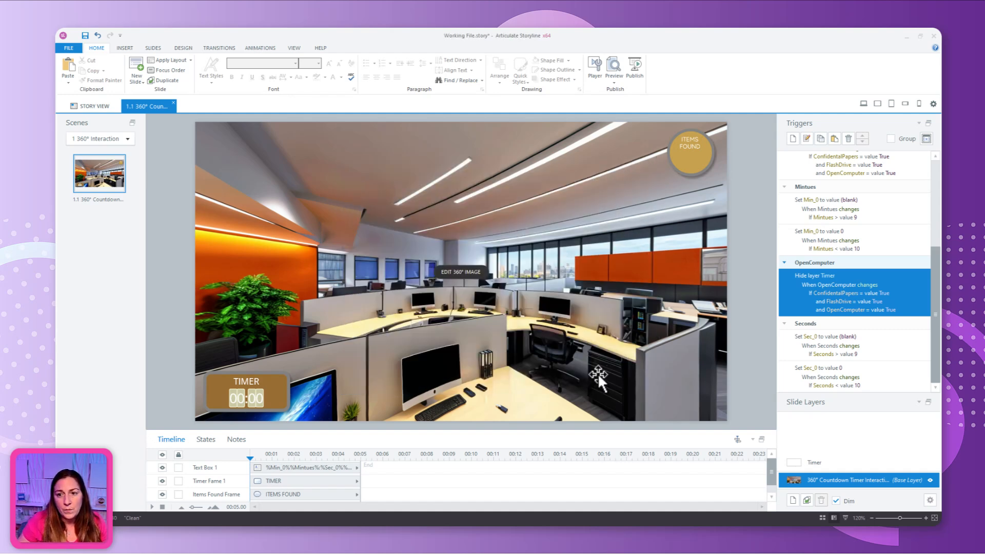
# Step: Add a text box inside the ITEMS FOUND badge below its label and insert a reference to the FoundItems variable
pyautogui.click(125, 48)
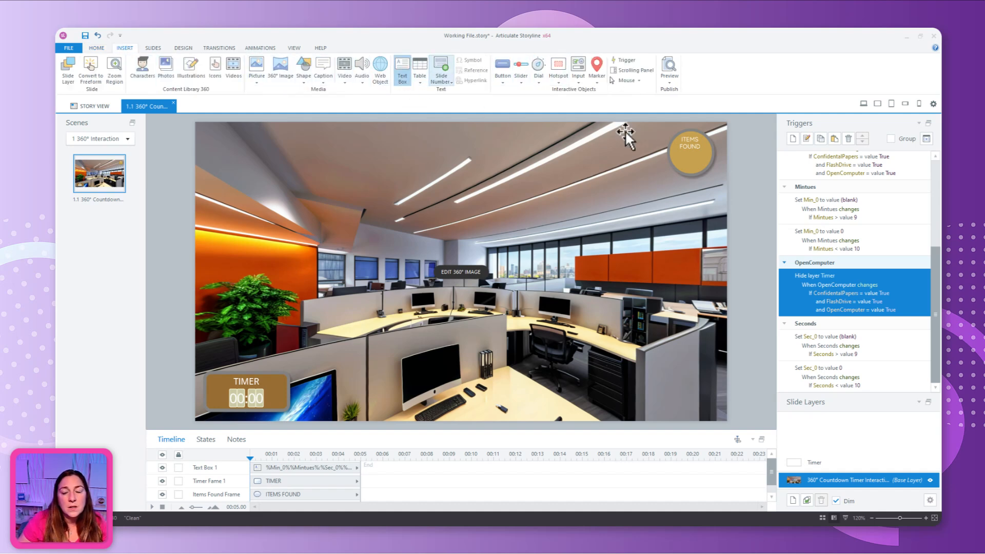
pyautogui.click(403, 79)
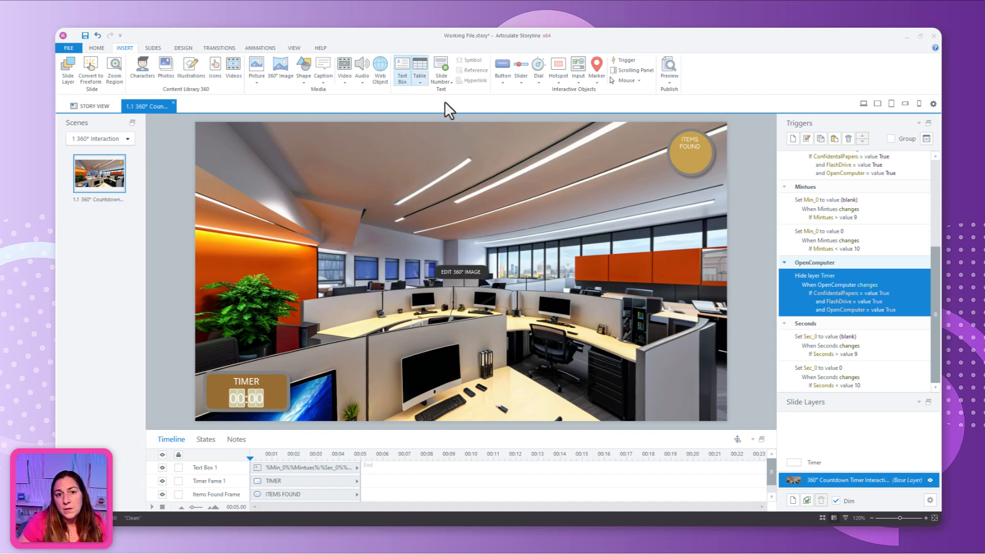
pyautogui.moveTo(670, 150); pyautogui.dragTo(712, 166)
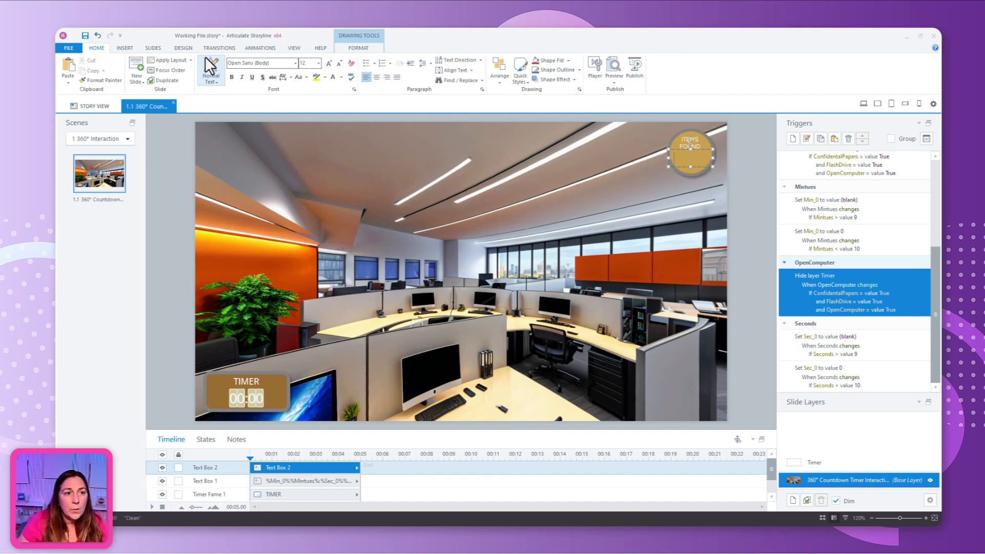
pyautogui.click(125, 48)
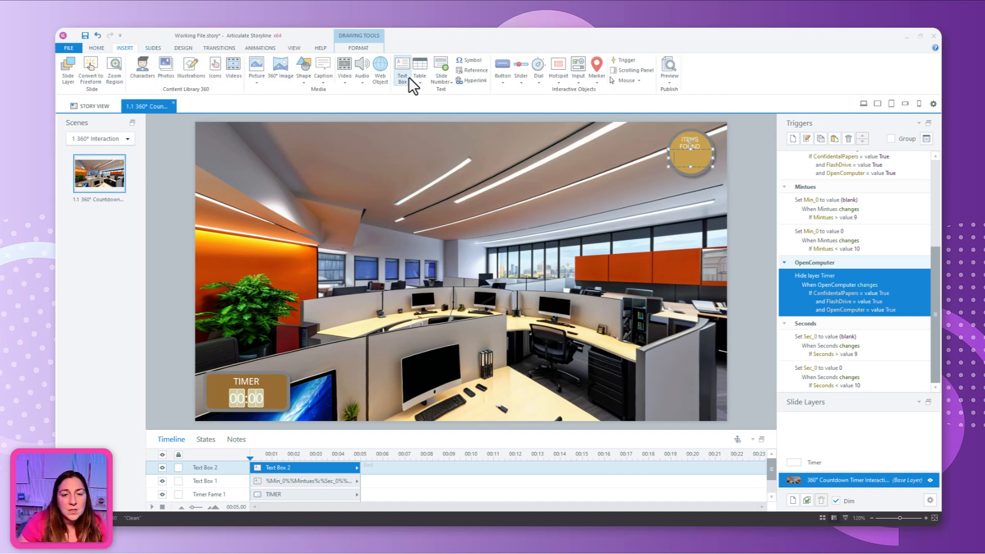
pyautogui.click(473, 70)
pyautogui.click(386, 286)
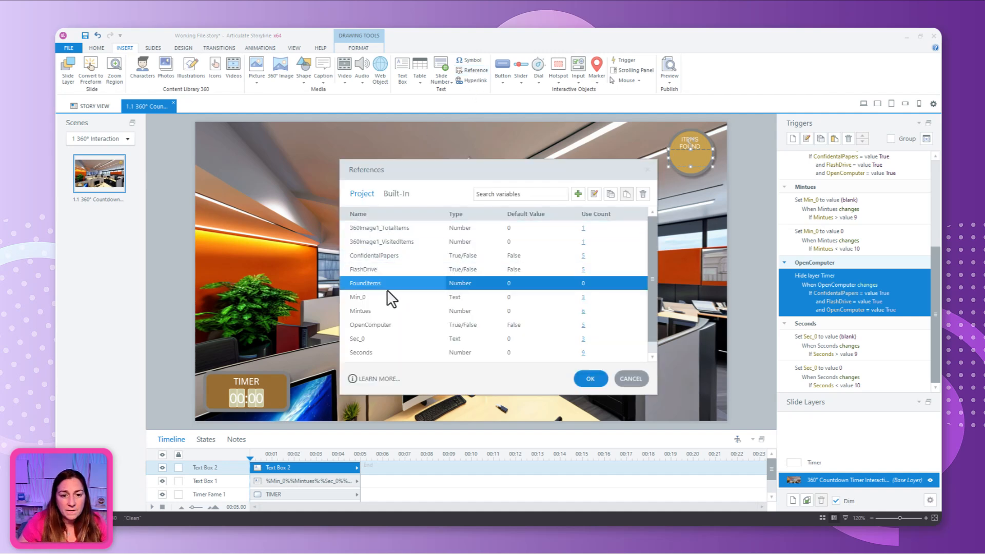
pyautogui.click(587, 382)
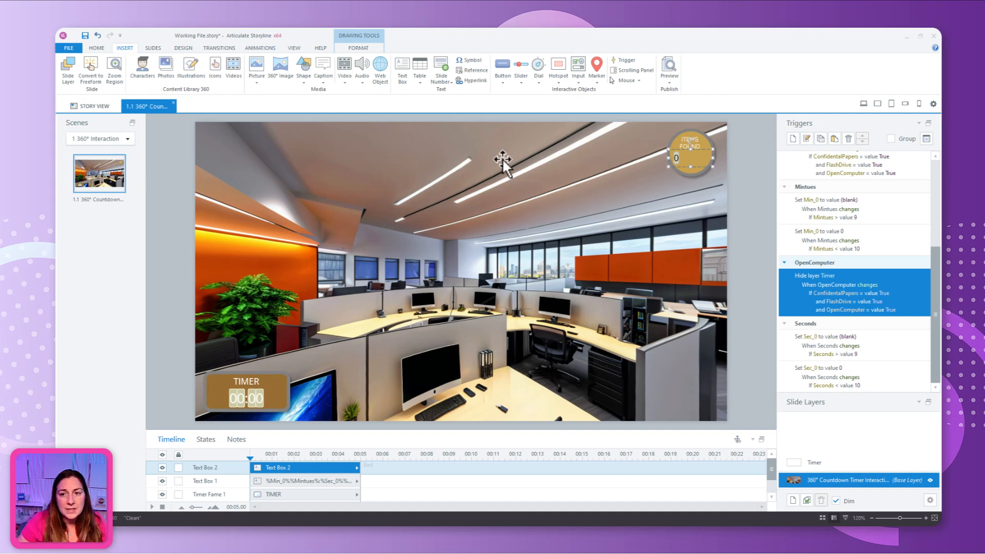
# Step: Center the FoundItems reference, make its text white, enlarge it to 20 pt, and fit its text box within the badge
pyautogui.click(96, 49)
pyautogui.click(376, 77)
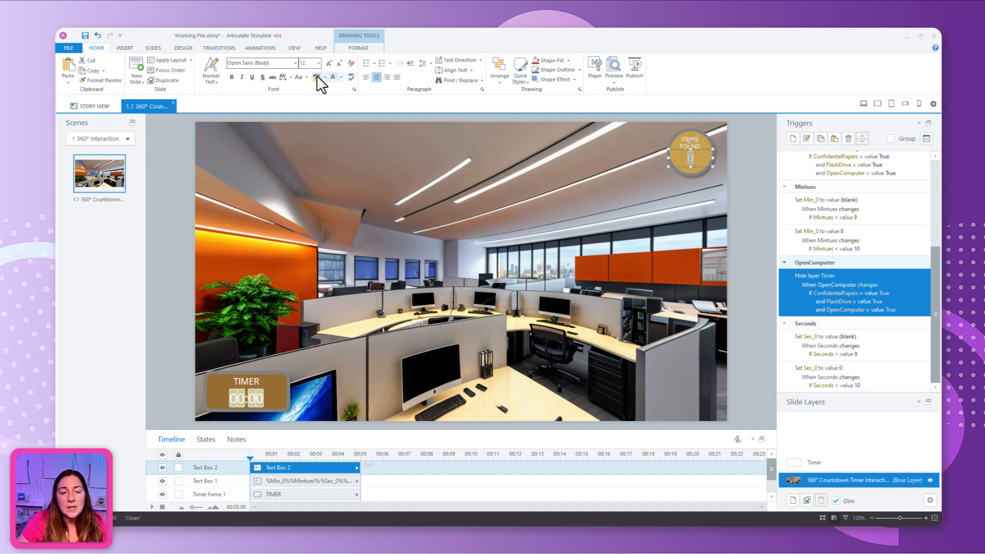
pyautogui.click(329, 63)
pyautogui.click(329, 64)
pyautogui.click(328, 63)
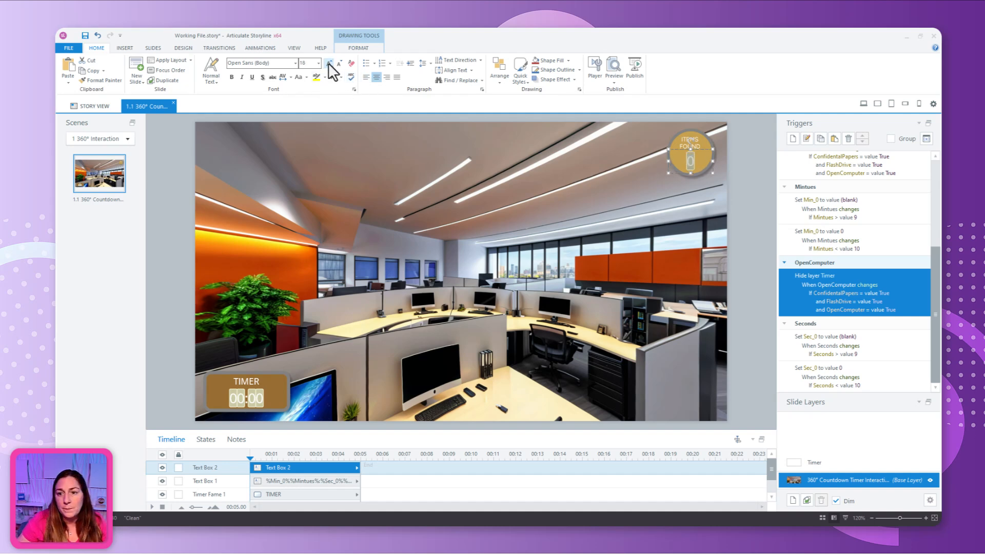
pyautogui.click(329, 63)
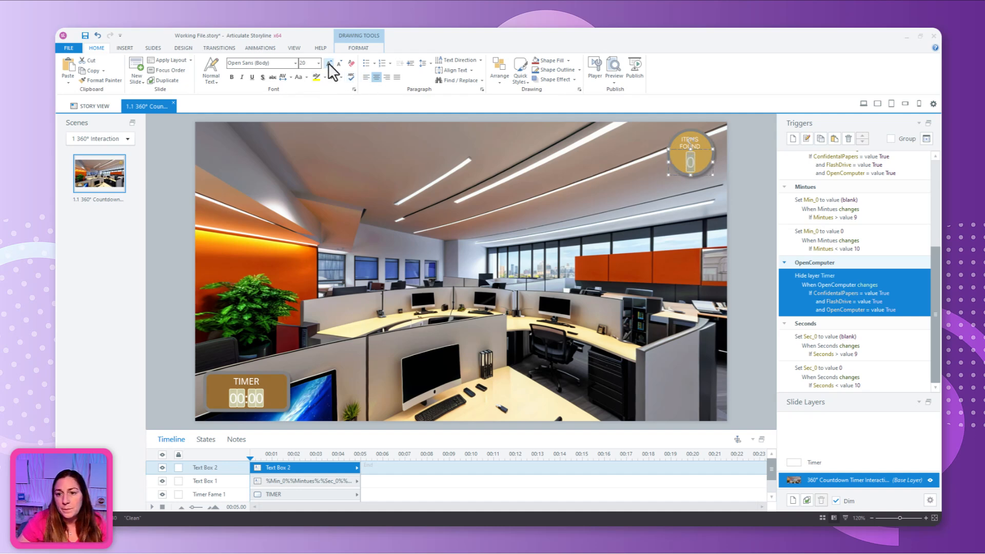
pyautogui.click(714, 175)
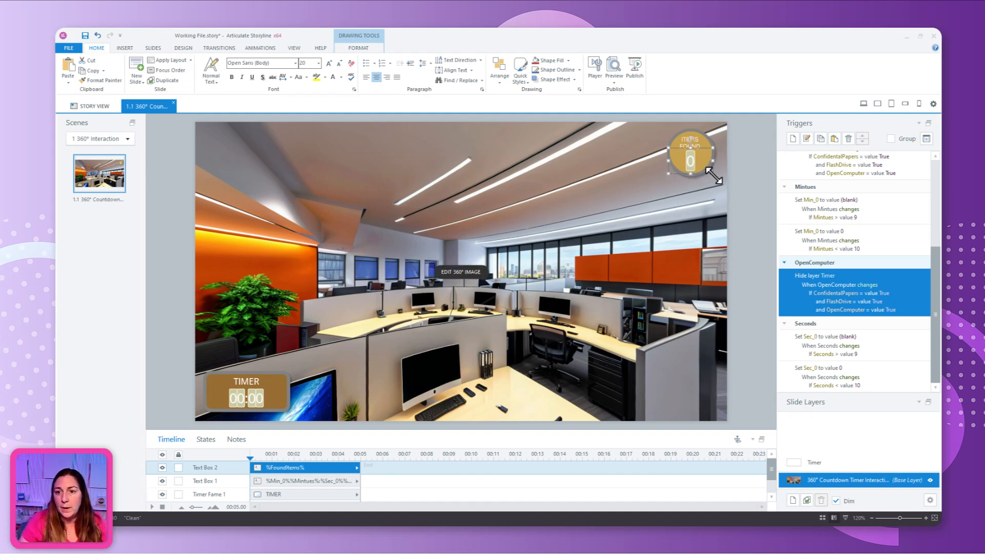
pyautogui.click(700, 190)
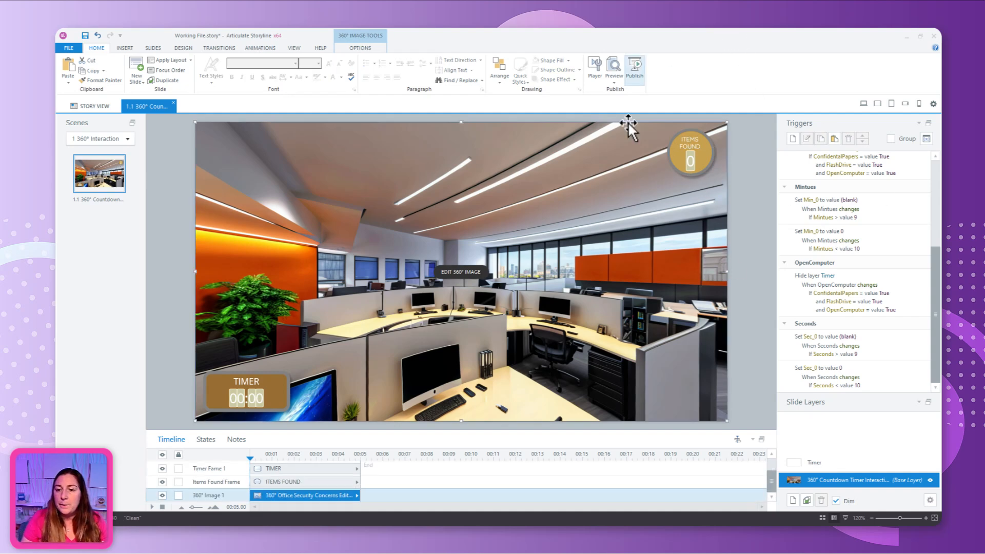
# Step: Create an adjust-variable trigger that adds value 1 to FoundItems
pyautogui.click(793, 139)
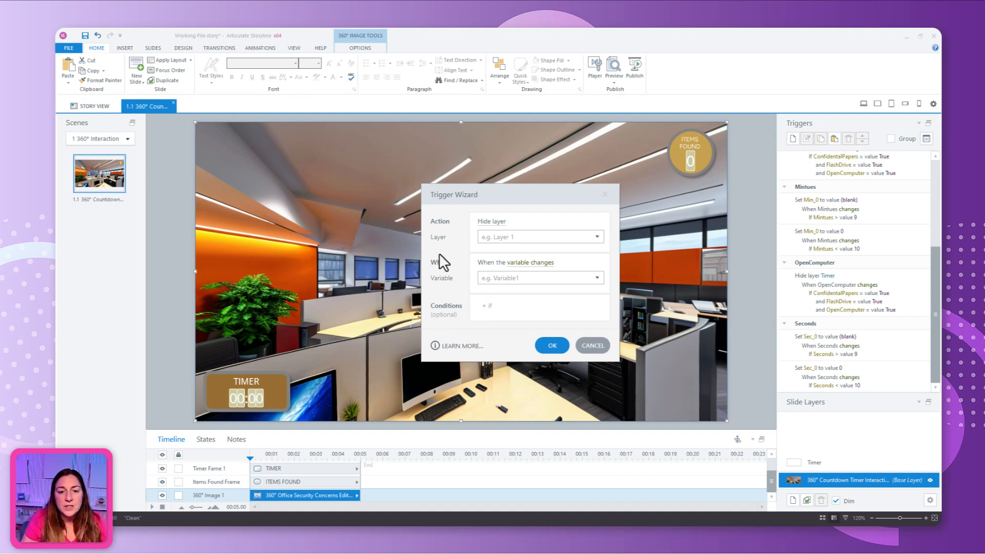
pyautogui.click(501, 225)
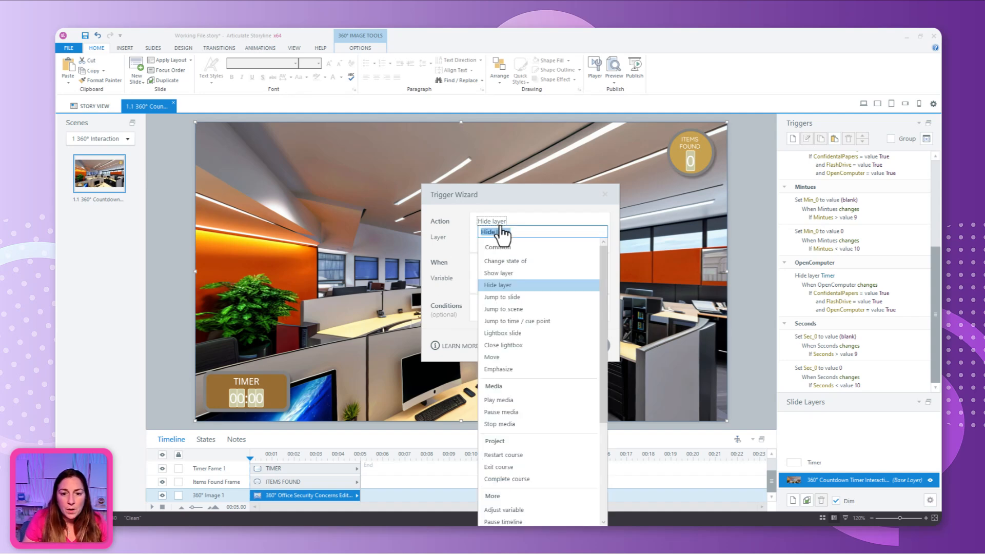
pyautogui.write('a')
pyautogui.press('Return')
pyautogui.click(536, 236)
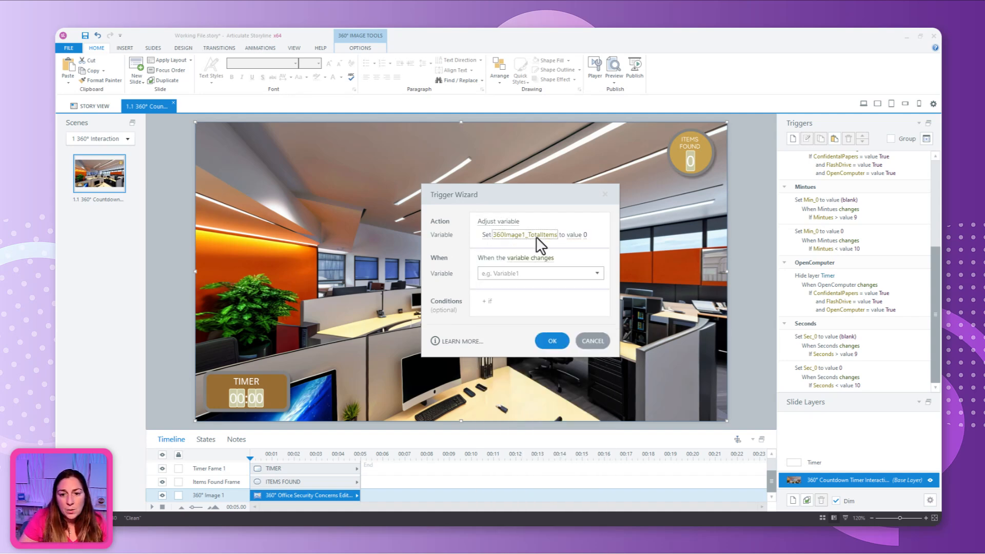
pyautogui.click(535, 236)
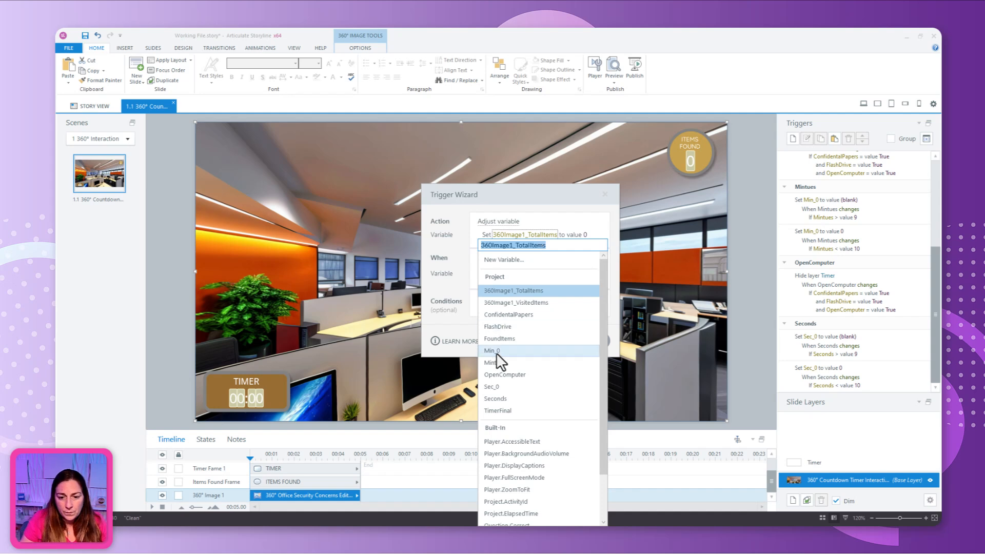
pyautogui.click(493, 339)
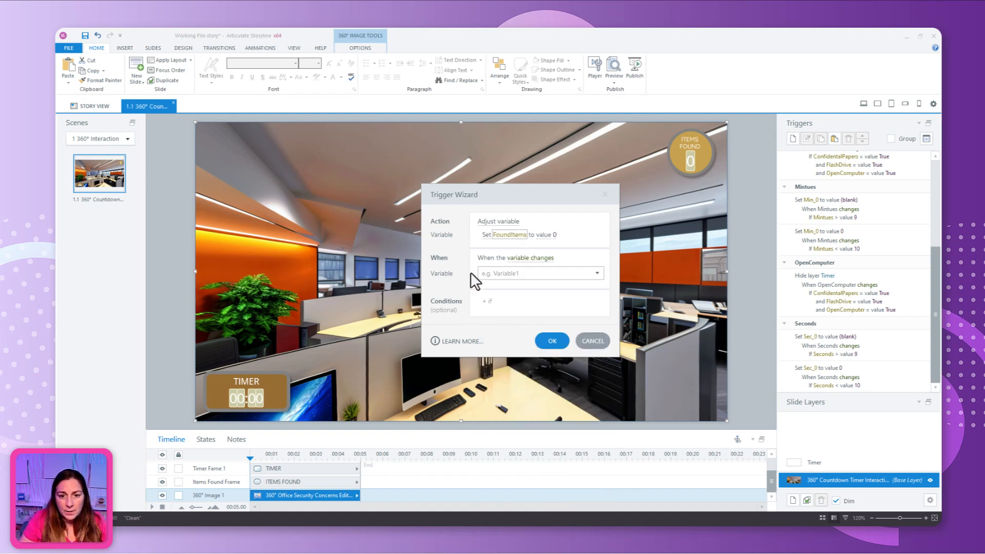
pyautogui.click(486, 235)
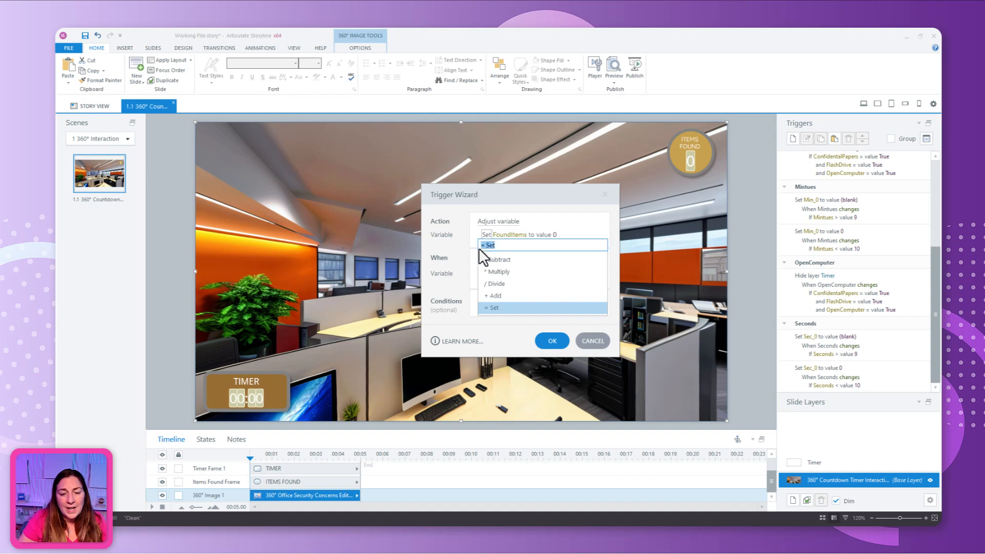
pyautogui.click(496, 296)
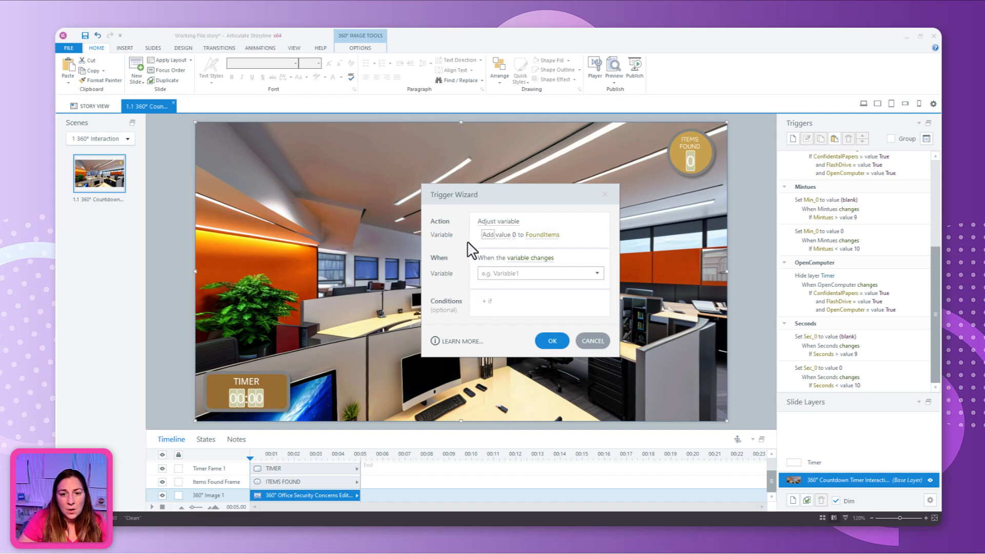
pyautogui.click(514, 235)
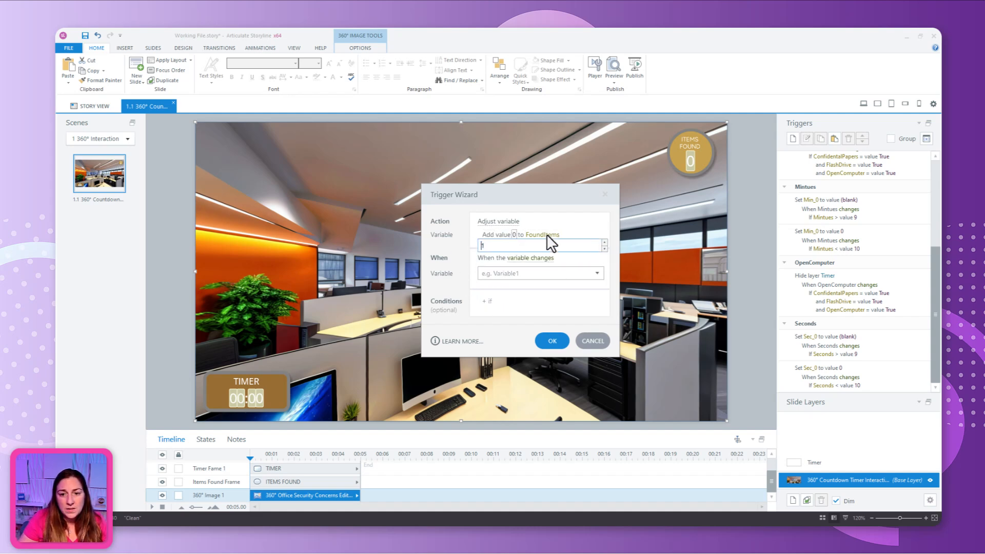
pyautogui.click(577, 223)
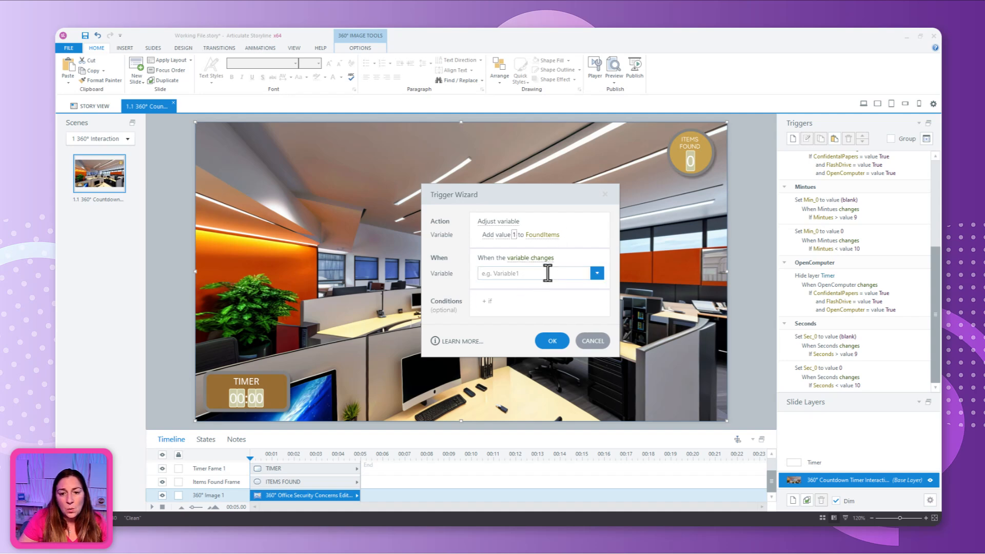
# Step: Make the FoundItems trigger run when ConfidentalPapers changes, on the condition that ConfidentalPapers equals True, and save it
pyautogui.click(595, 273)
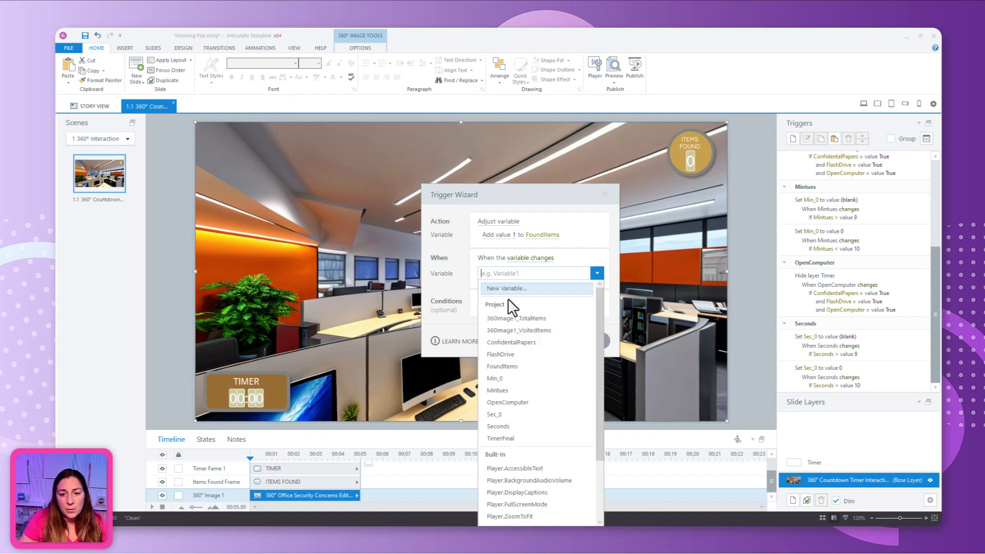
pyautogui.click(521, 342)
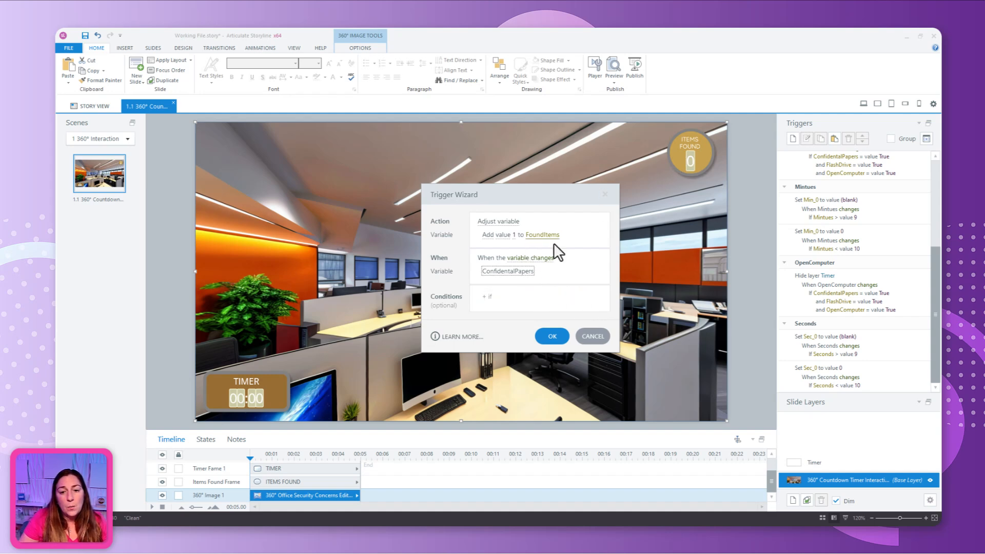
pyautogui.click(521, 296)
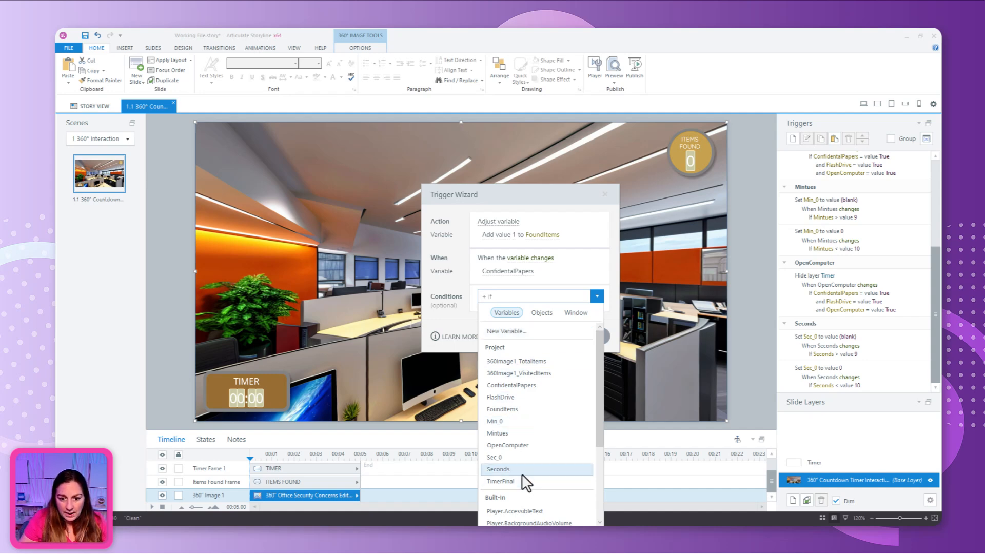
pyautogui.click(518, 386)
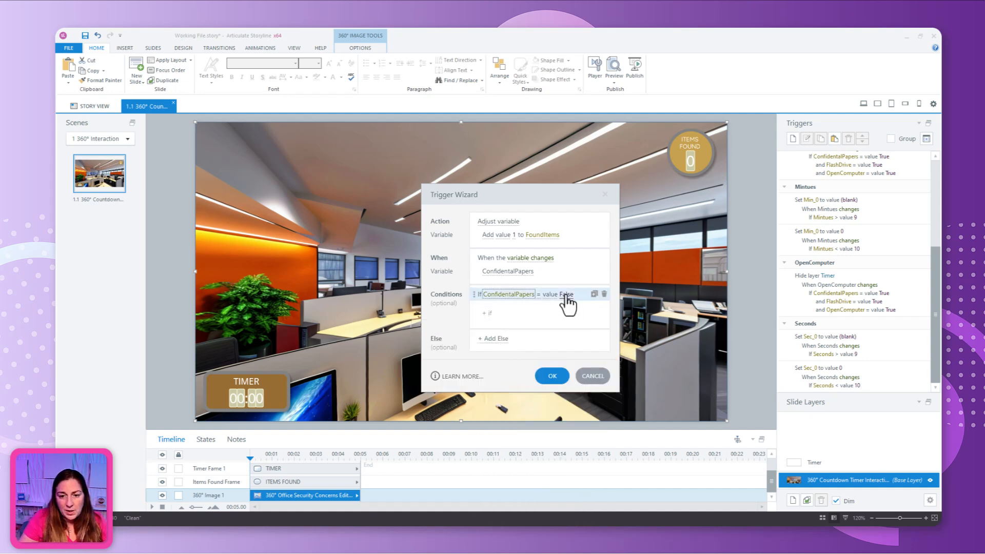
pyautogui.click(566, 296)
pyautogui.click(495, 318)
pyautogui.click(560, 379)
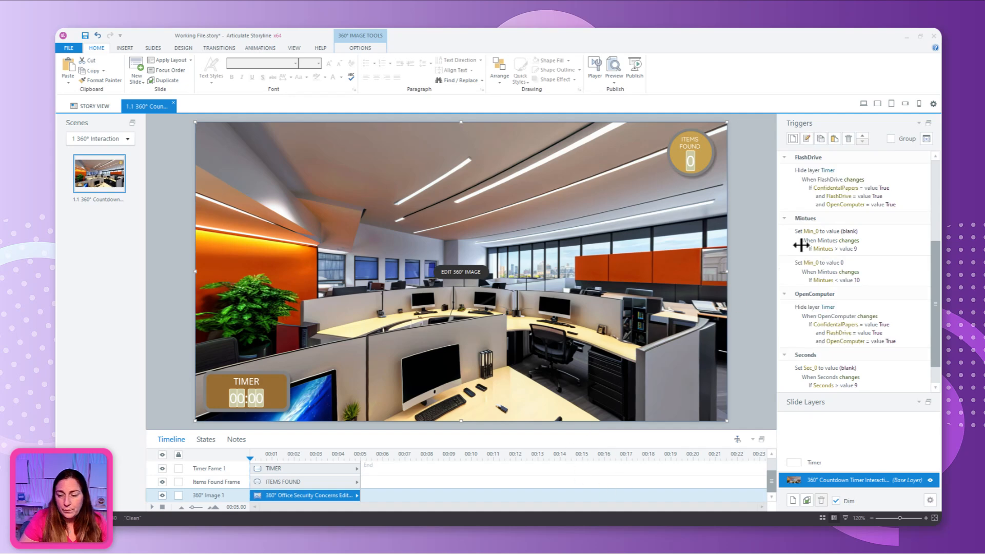
# Step: Create a new adjust-variable trigger that adds value 1 to FoundItems
pyautogui.click(793, 138)
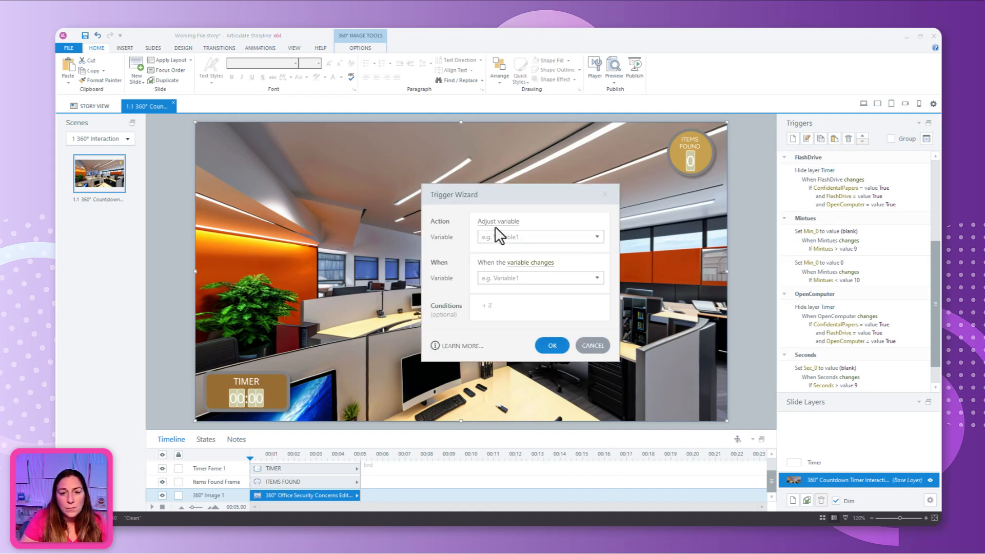
pyautogui.click(536, 236)
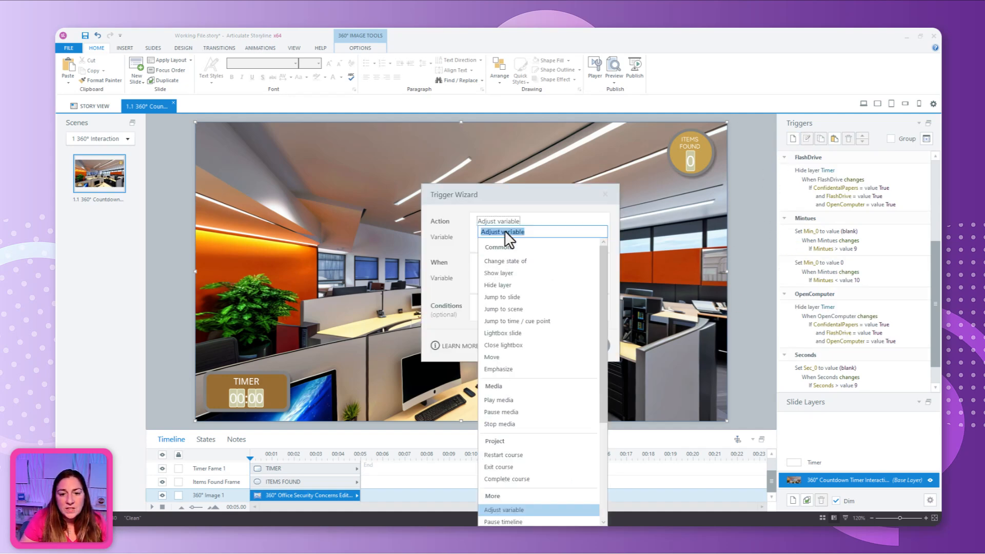
pyautogui.click(495, 288)
pyautogui.click(486, 235)
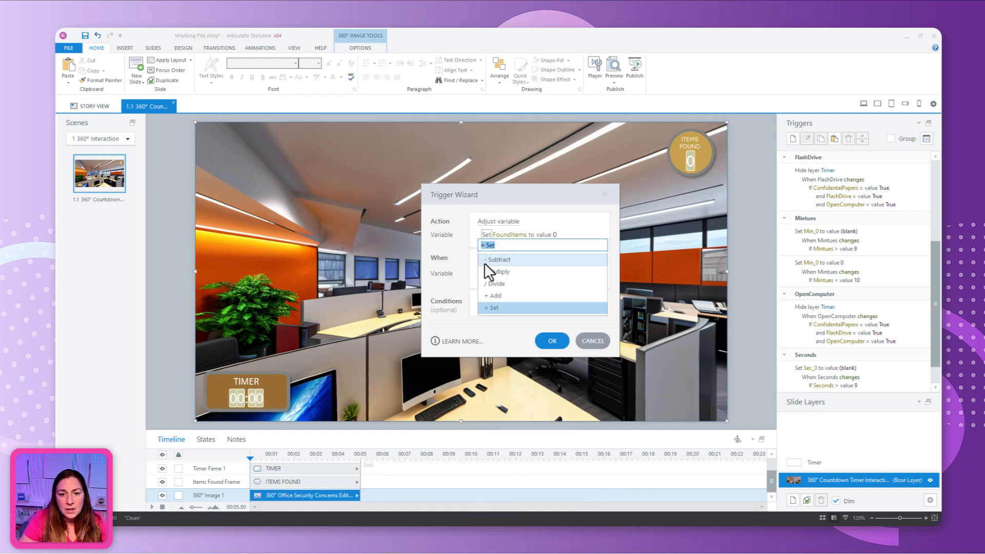
pyautogui.click(497, 294)
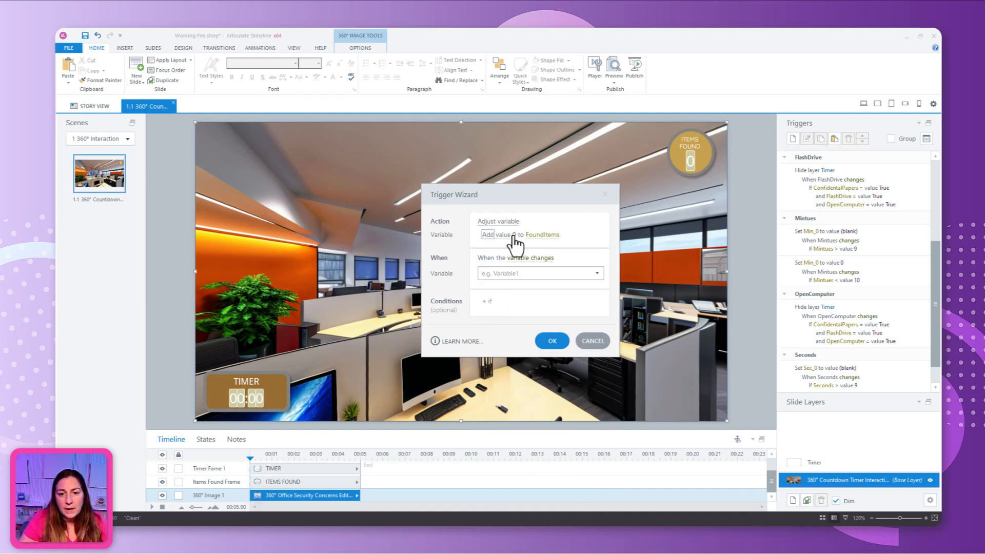
pyautogui.click(514, 236)
pyautogui.click(604, 243)
pyautogui.click(588, 230)
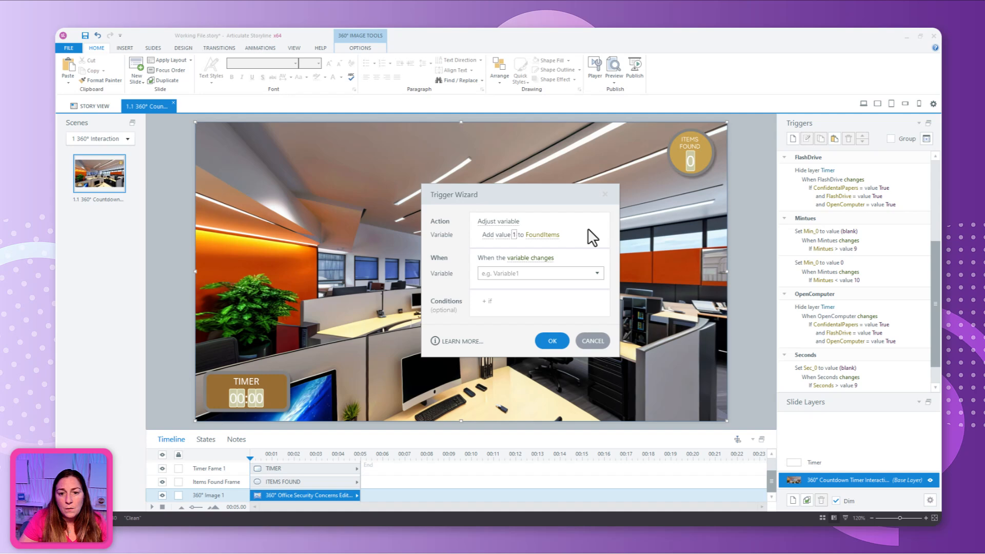
# Step: Make the FoundItems trigger run when FlashDrive changes, on the condition that FlashDrive equals True, and save it
pyautogui.click(549, 277)
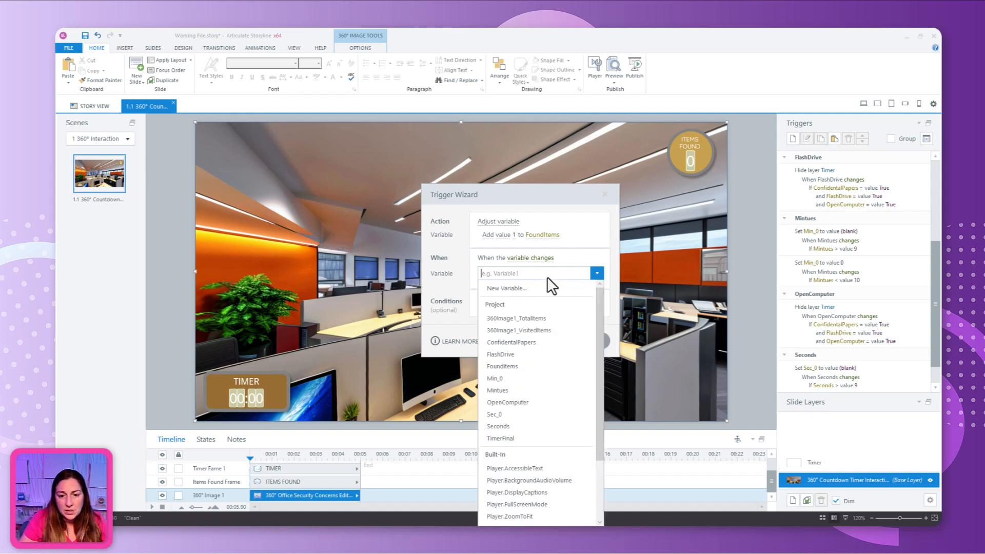
pyautogui.click(501, 355)
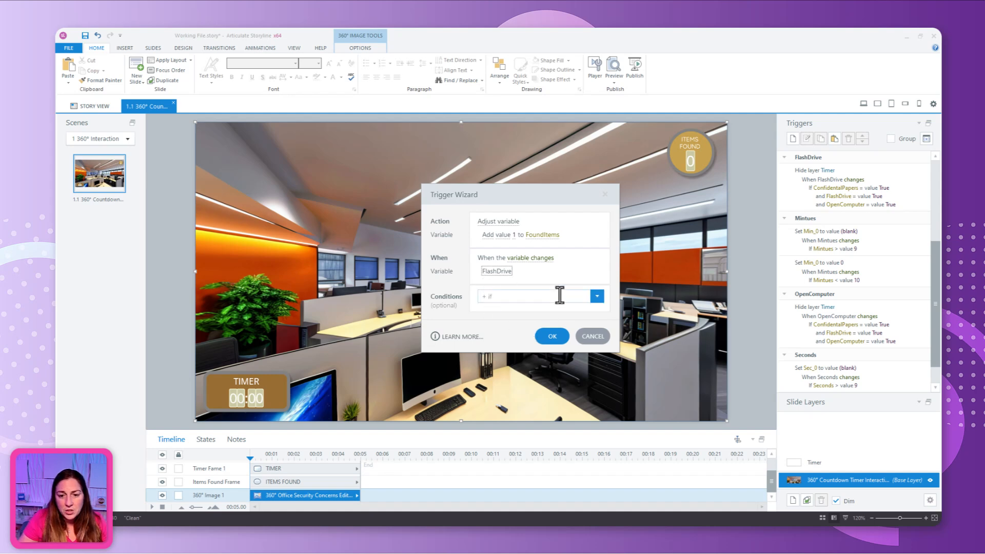
pyautogui.click(559, 294)
pyautogui.click(510, 398)
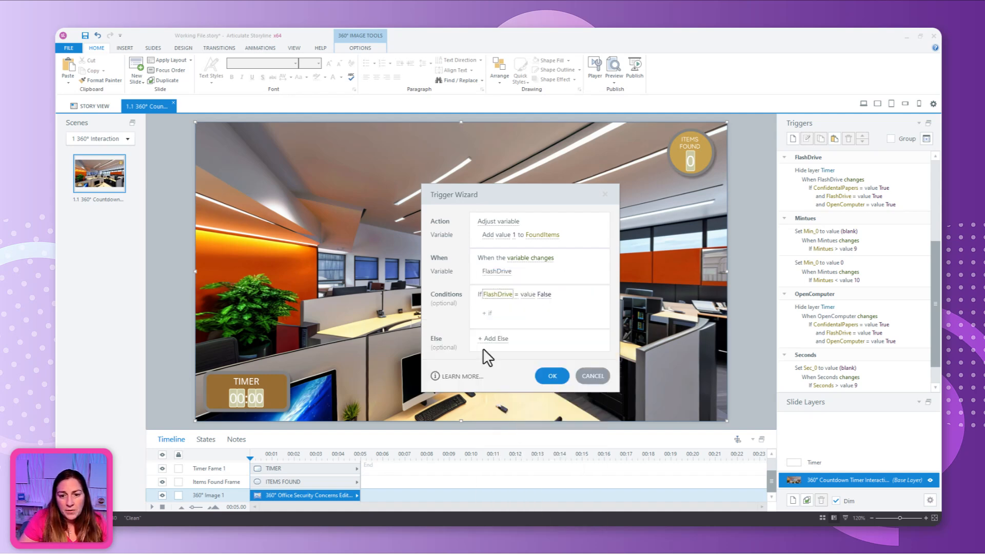
pyautogui.click(542, 294)
pyautogui.click(507, 319)
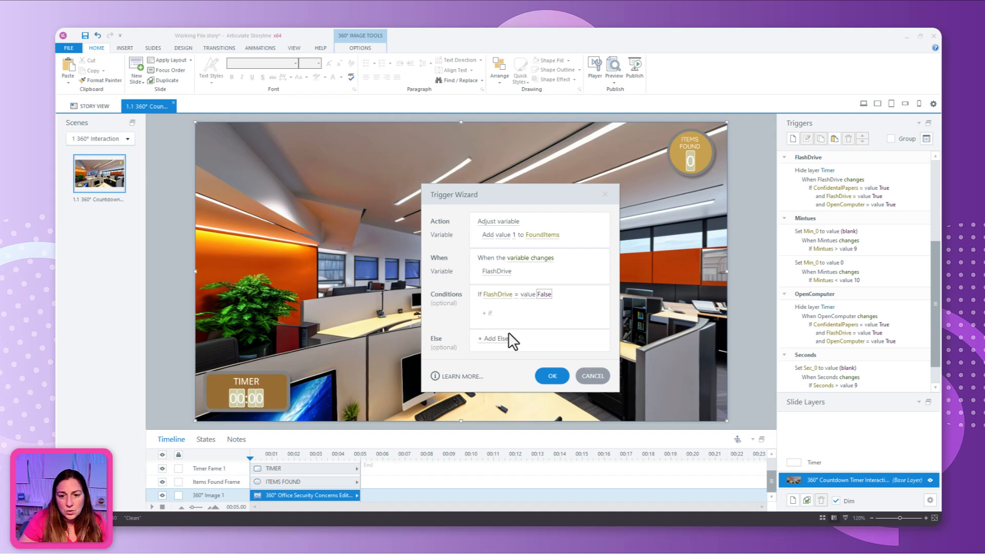
pyautogui.click(552, 376)
# Step: Create another adjust-variable trigger that adds value 1 to FoundItems
pyautogui.click(792, 138)
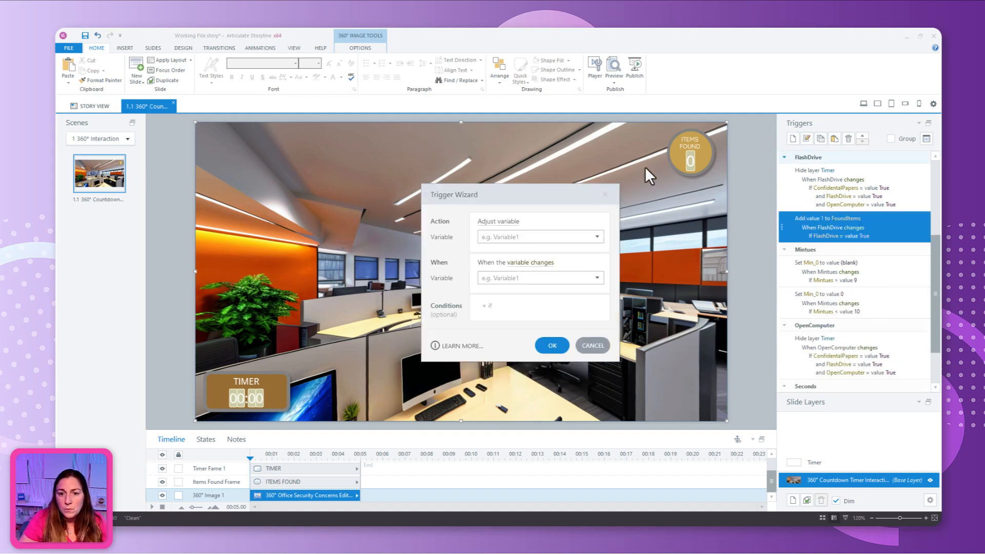
pyautogui.click(523, 238)
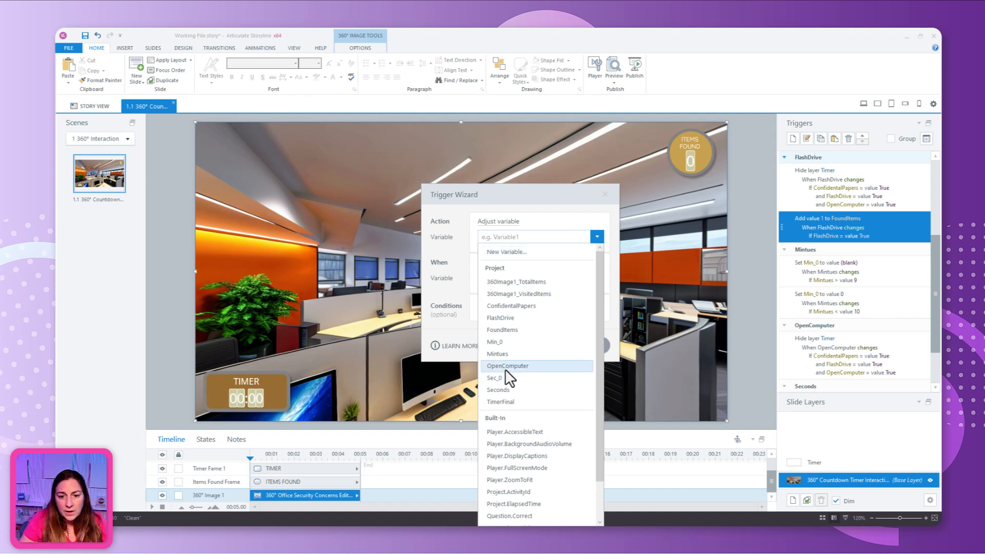
pyautogui.click(504, 330)
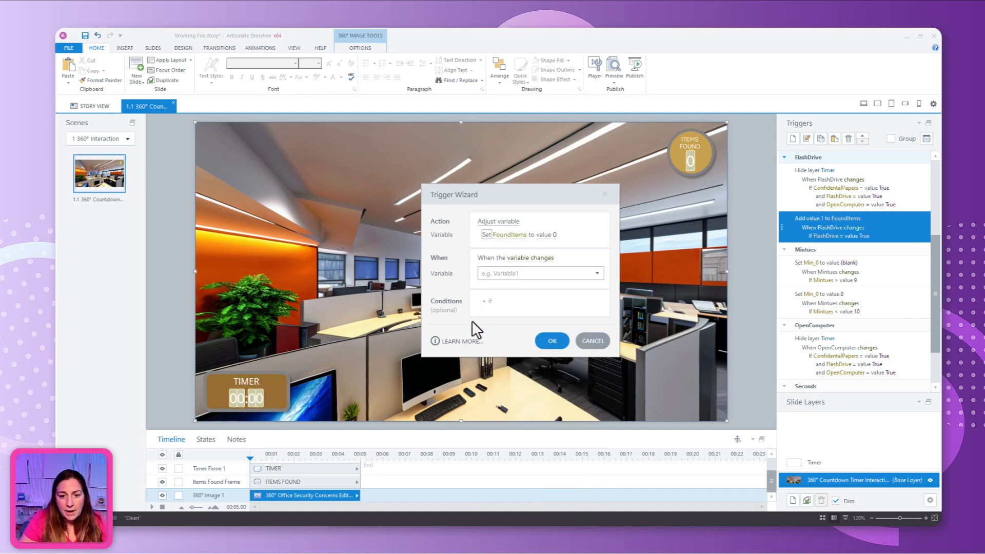
pyautogui.click(486, 235)
pyautogui.click(495, 294)
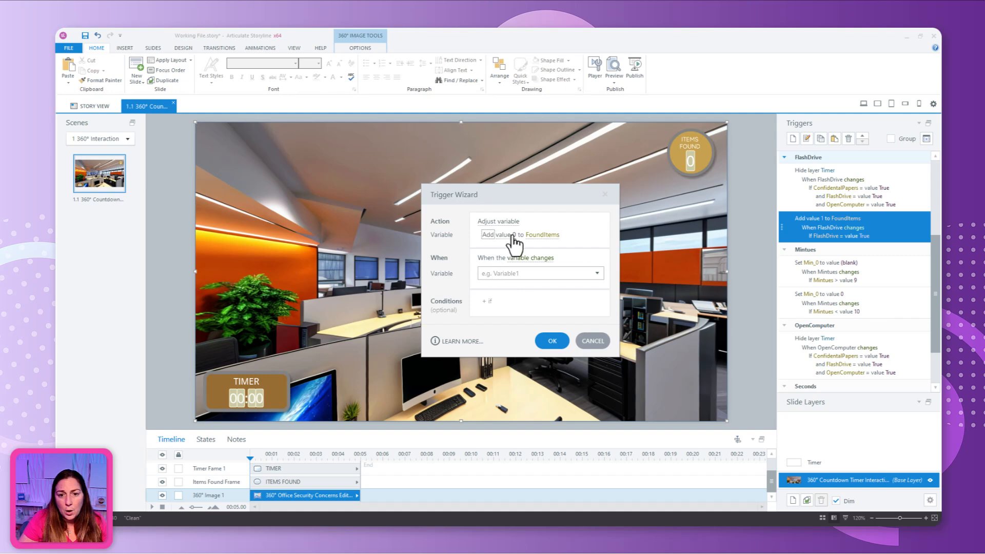
pyautogui.click(513, 235)
pyautogui.click(604, 242)
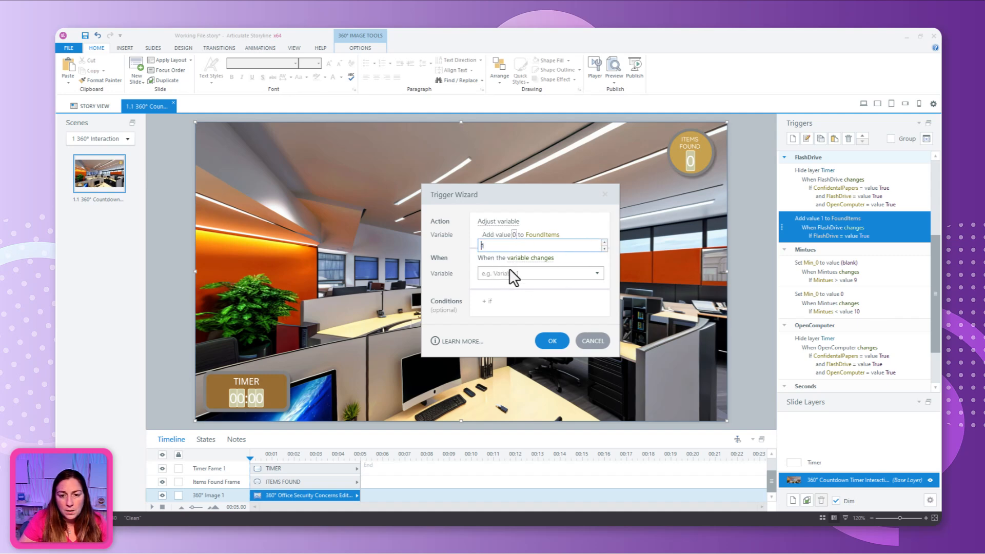
pyautogui.click(568, 229)
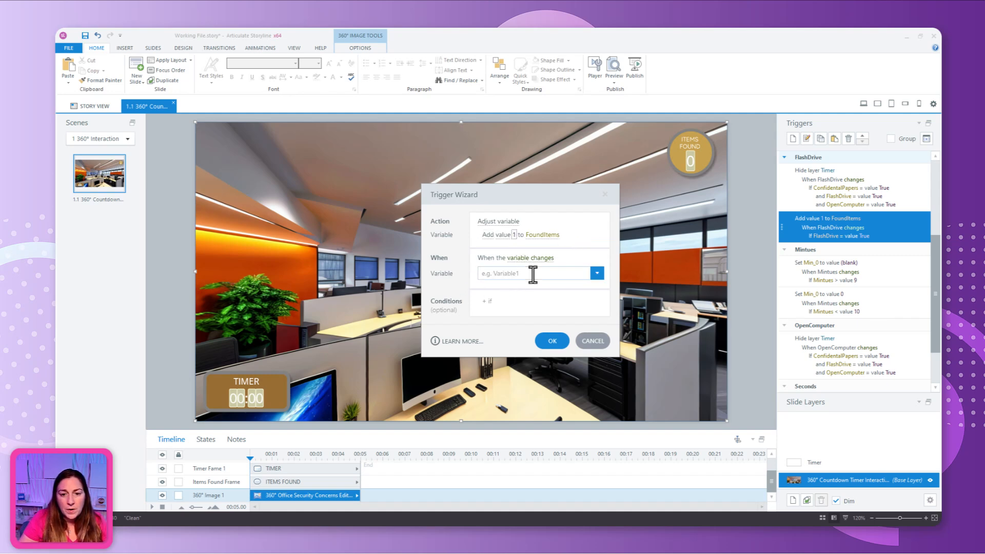
# Step: Make the FoundItems trigger run when OpenComputer changes, on the condition that OpenComputer equals True, and save it
pyautogui.click(597, 273)
pyautogui.click(513, 403)
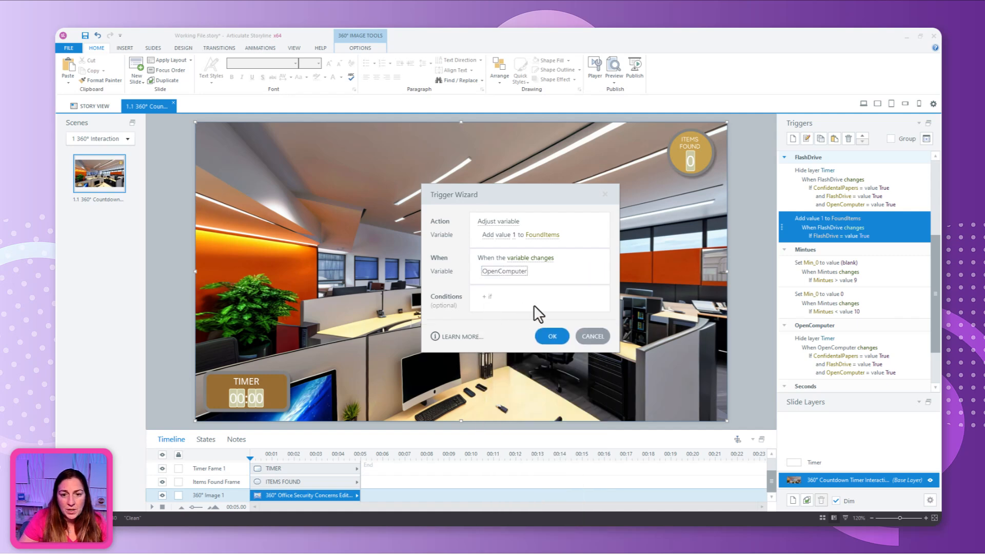
pyautogui.click(534, 296)
pyautogui.click(514, 456)
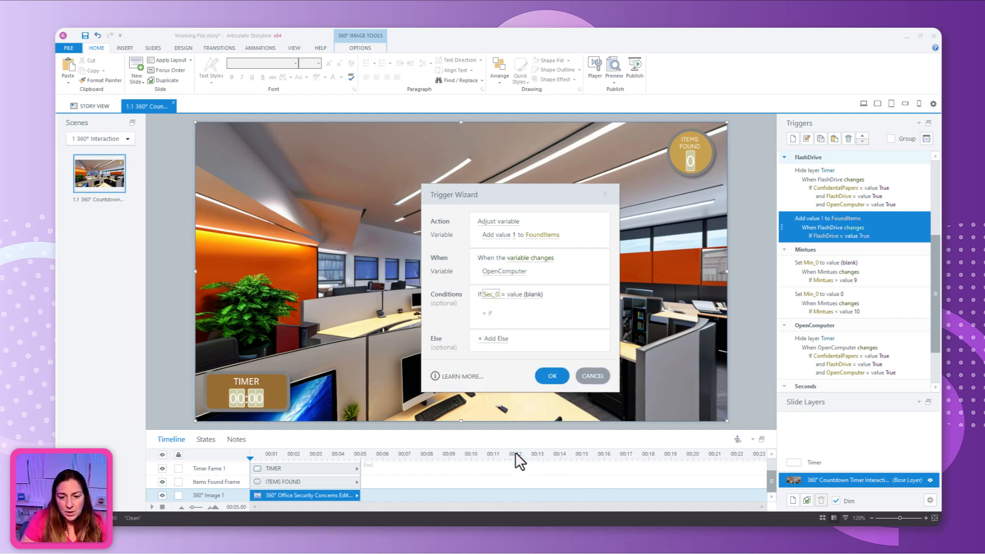
pyautogui.click(490, 296)
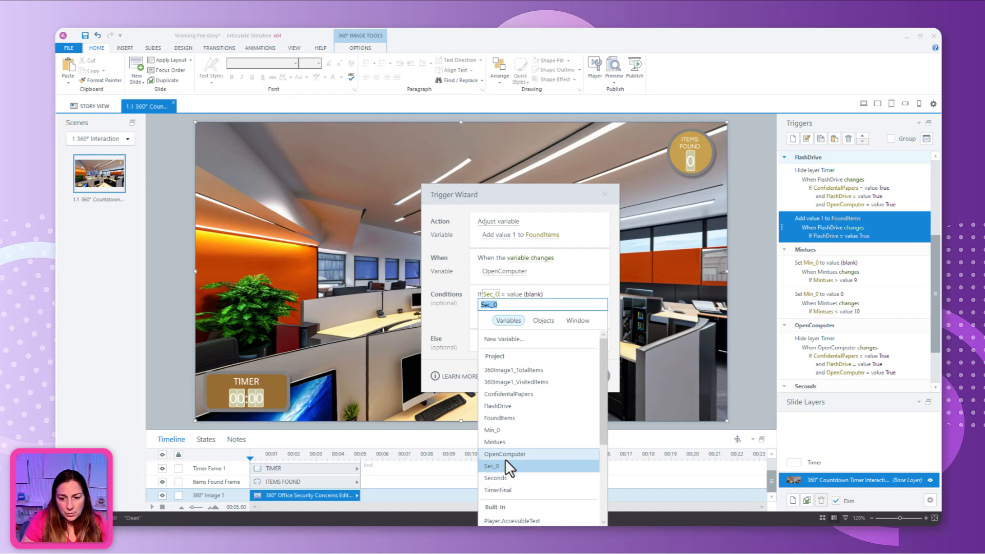
pyautogui.click(505, 457)
pyautogui.click(558, 296)
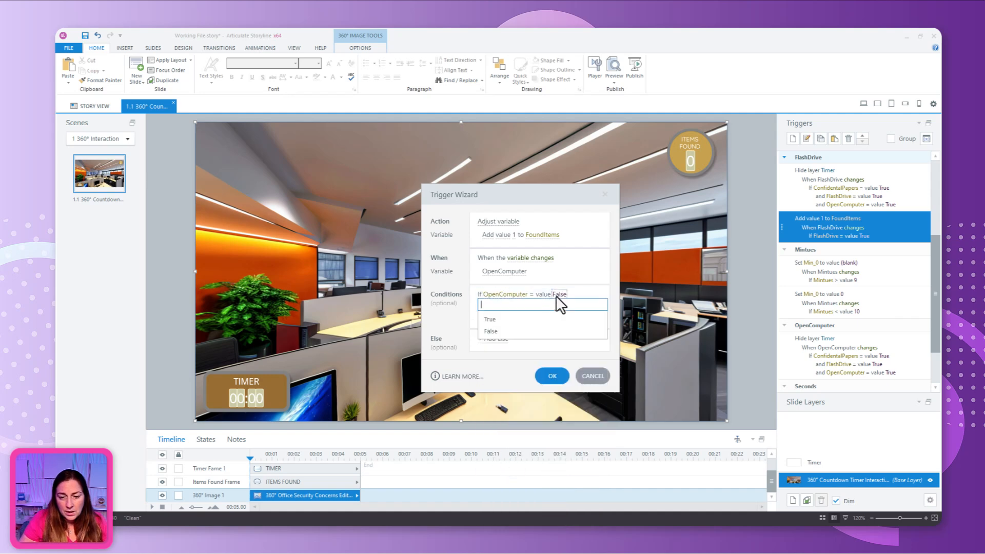
pyautogui.click(490, 329)
pyautogui.click(545, 378)
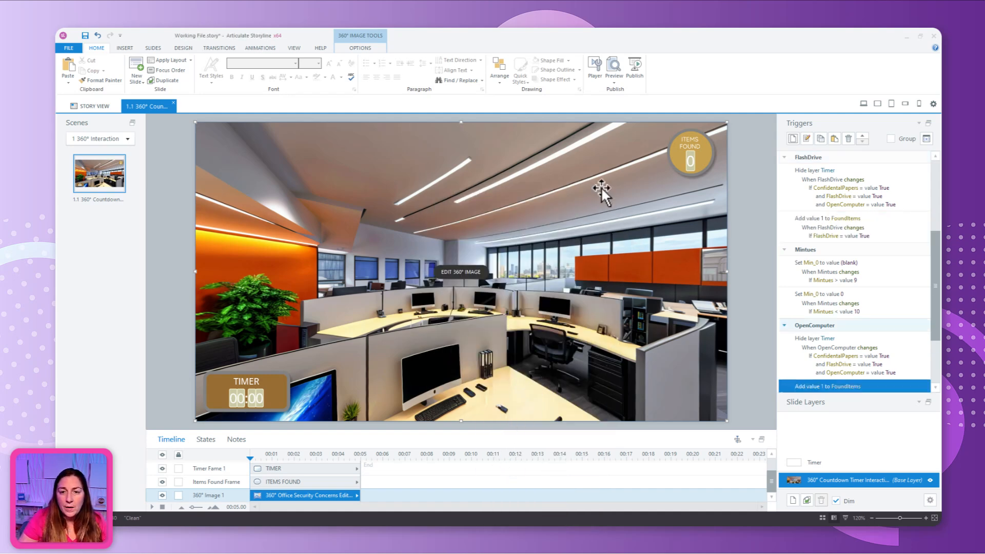
# Step: Preview the slide, find the open computer, confidential papers and flash drive to test the counter and timer, and close the preview
pyautogui.click(612, 82)
pyautogui.click(587, 91)
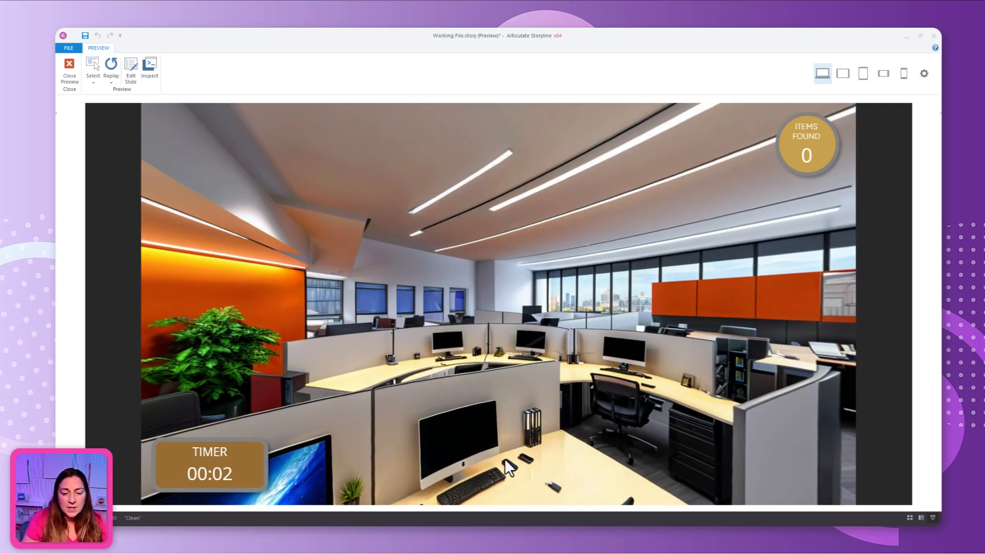
pyautogui.moveTo(503, 458); pyautogui.dragTo(609, 297)
pyautogui.click(462, 338)
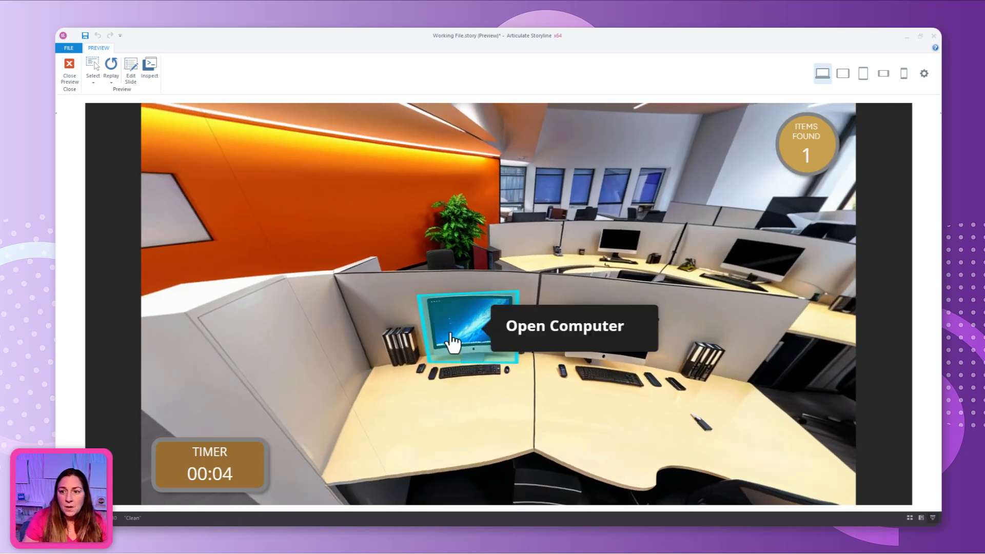
pyautogui.moveTo(293, 306); pyautogui.dragTo(448, 294)
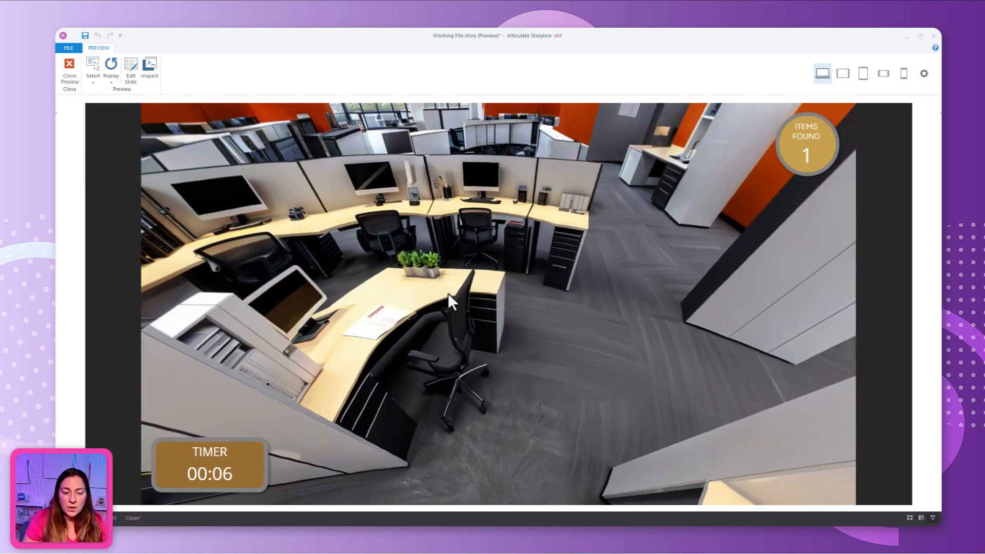
pyautogui.click(374, 325)
pyautogui.moveTo(374, 326); pyautogui.dragTo(707, 257)
pyautogui.click(335, 386)
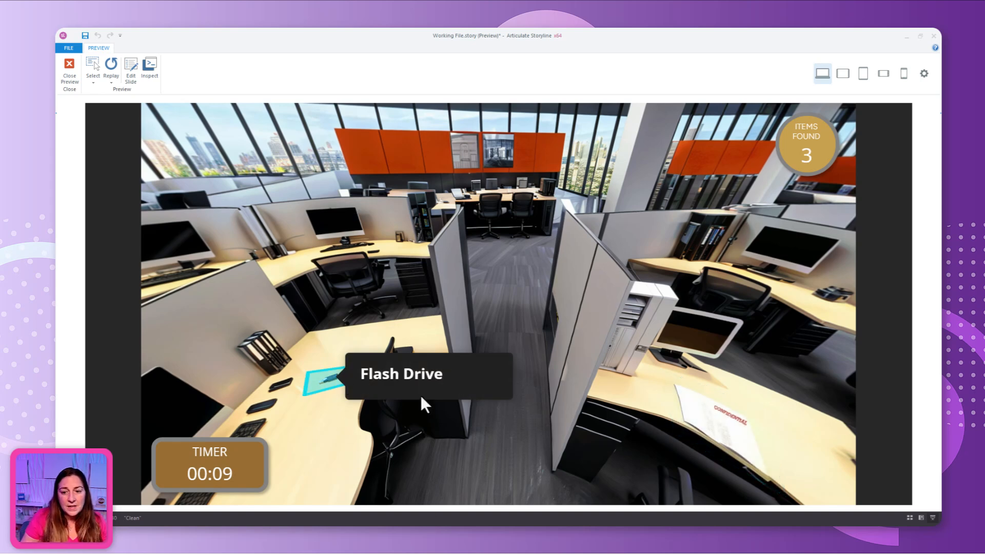
pyautogui.click(724, 425)
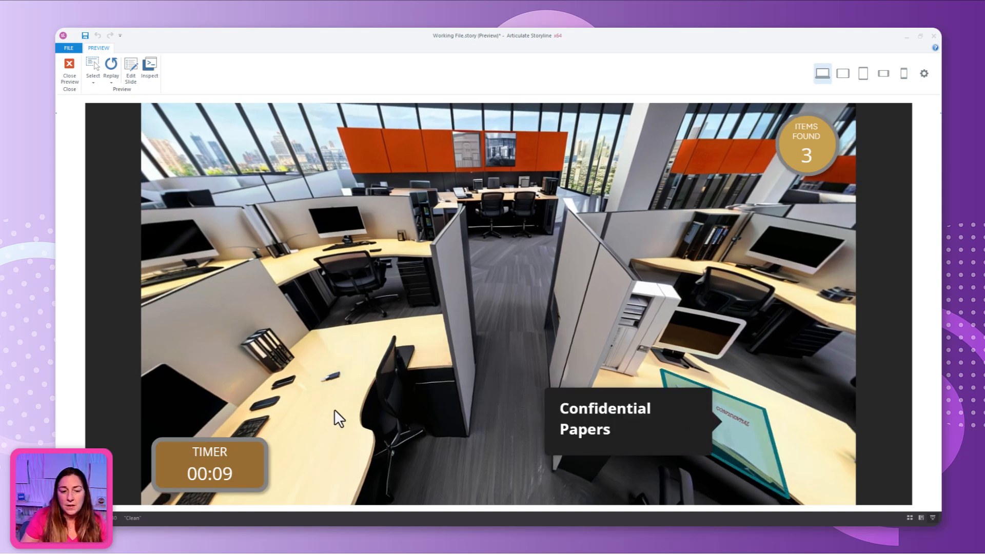
pyautogui.moveTo(334, 386); pyautogui.dragTo(663, 241)
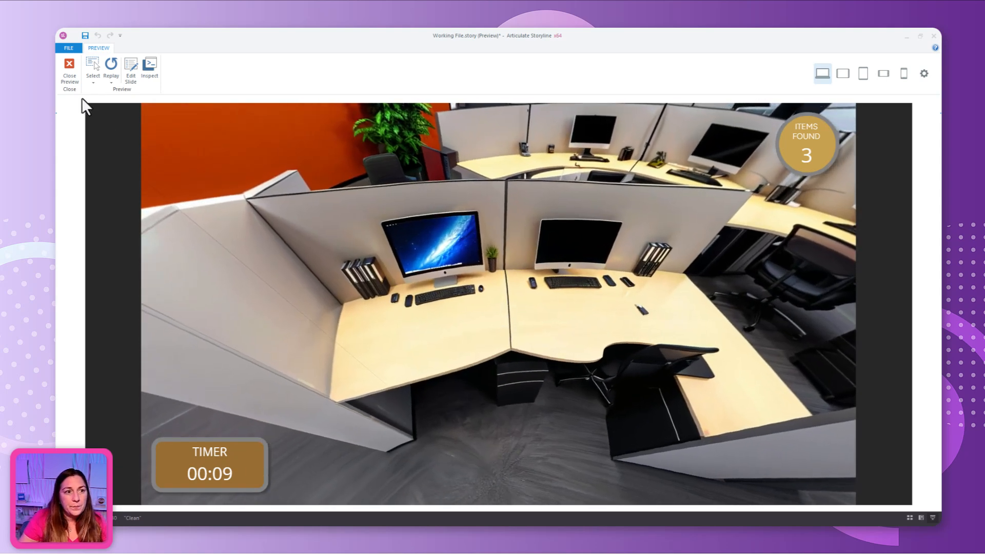
pyautogui.click(69, 73)
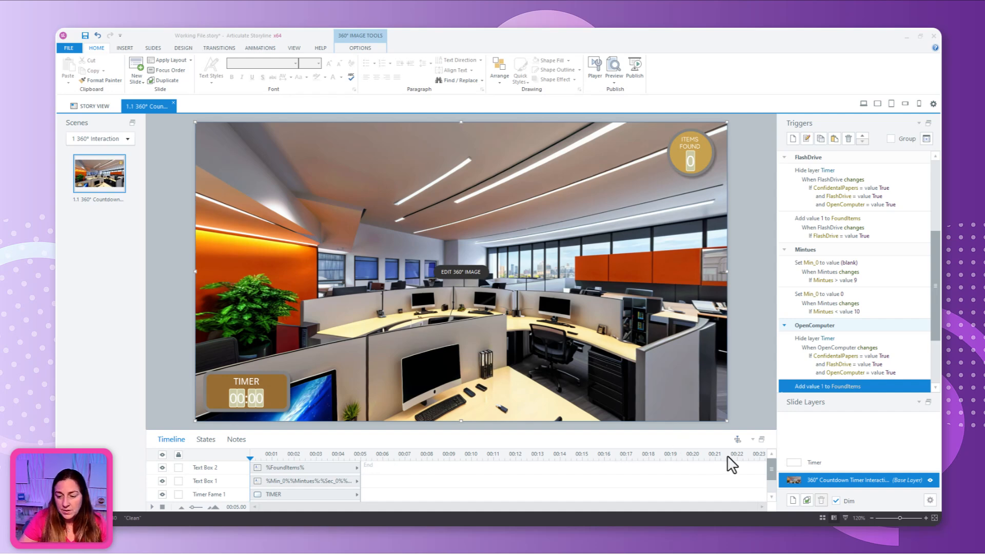
# Step: Add a new slide layer named Continue
pyautogui.click(793, 500)
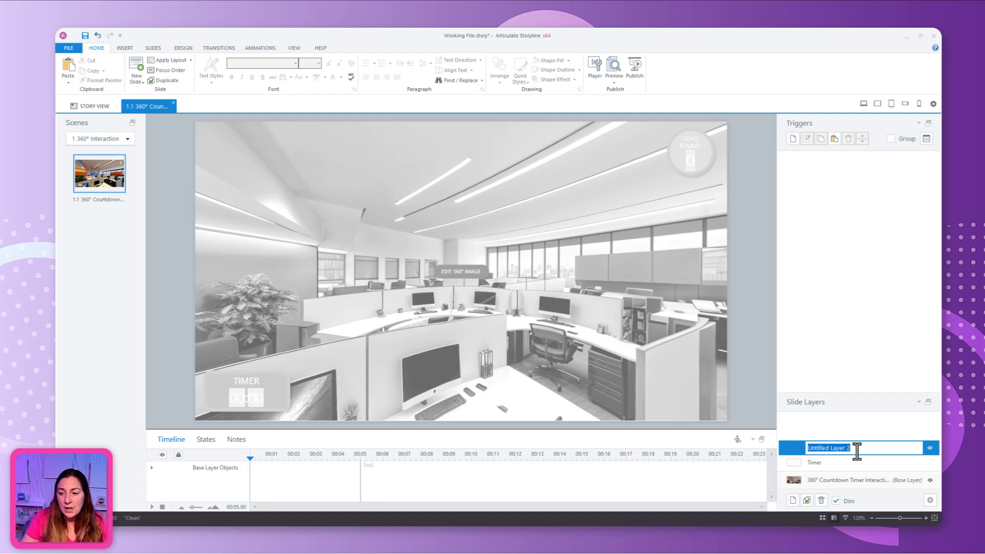
pyautogui.write('Con')
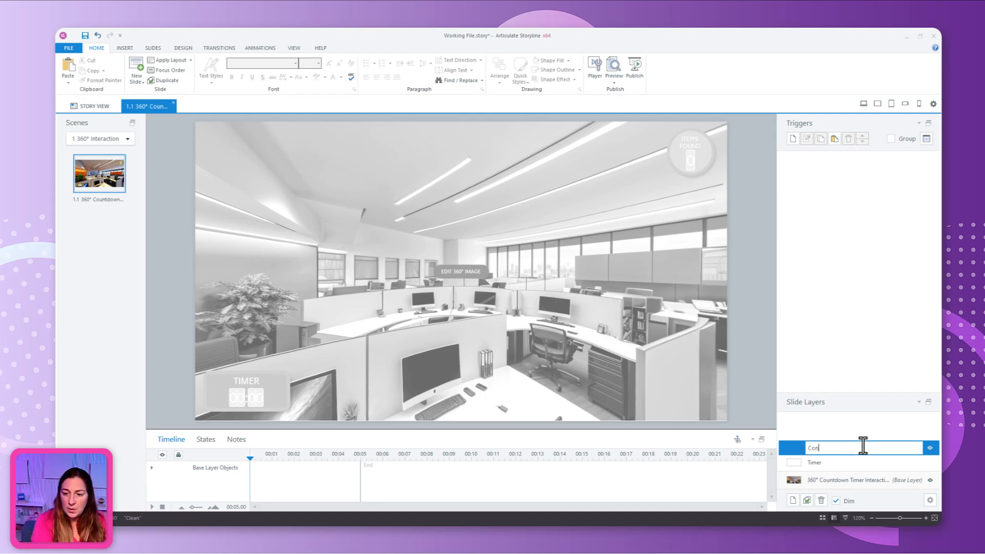
pyautogui.write('tinue')
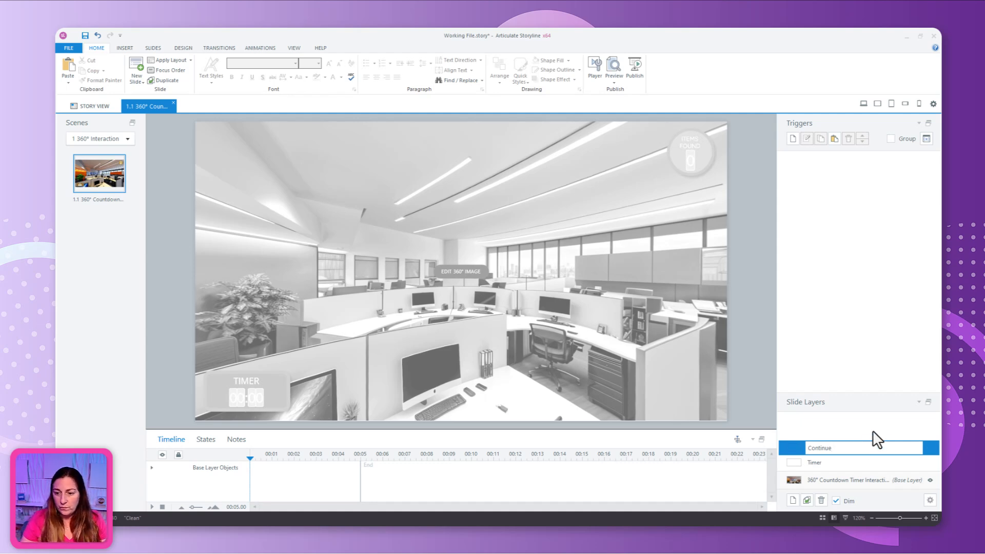
pyautogui.press('Return')
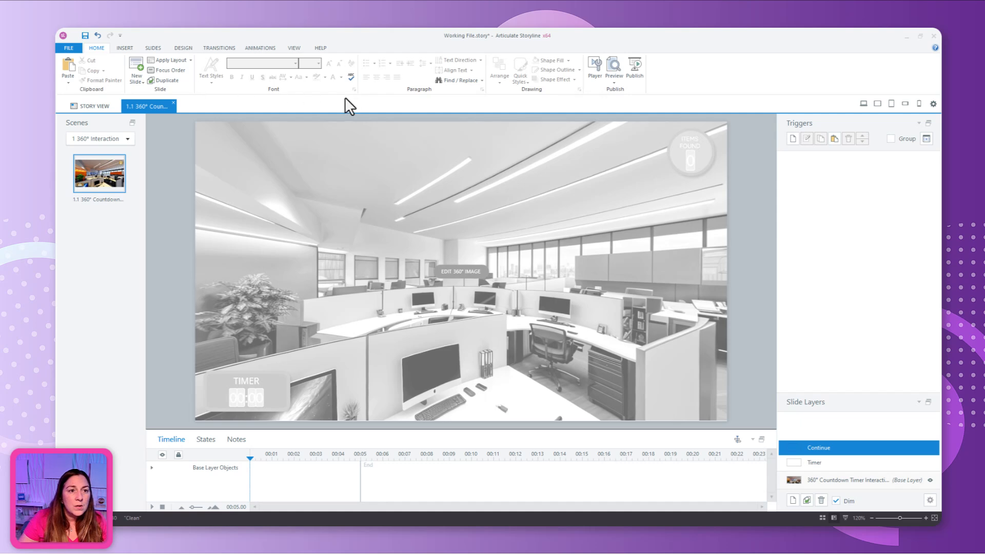
# Step: Draw a large rounded rectangle across the middle of the Continue layer
pyautogui.click(124, 48)
pyautogui.click(303, 71)
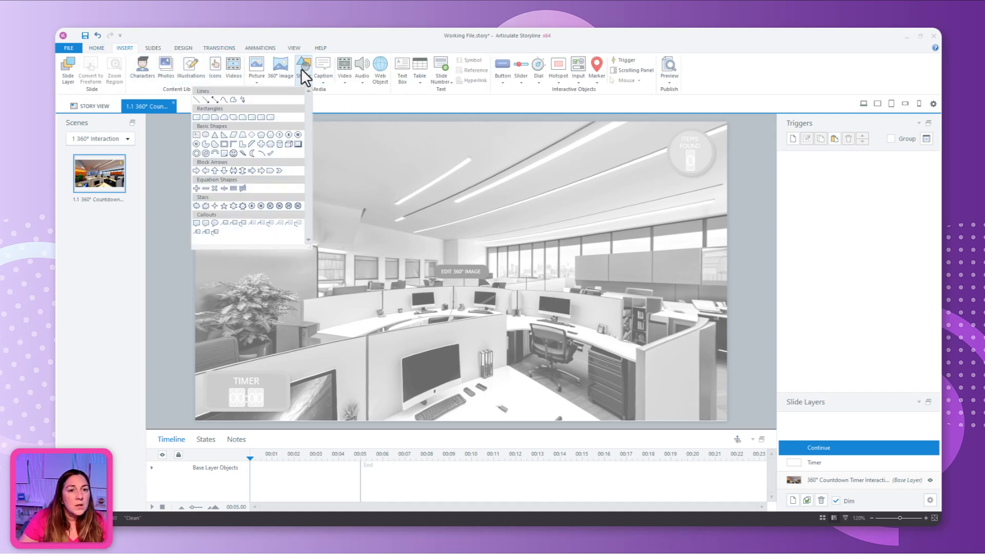
pyautogui.click(205, 117)
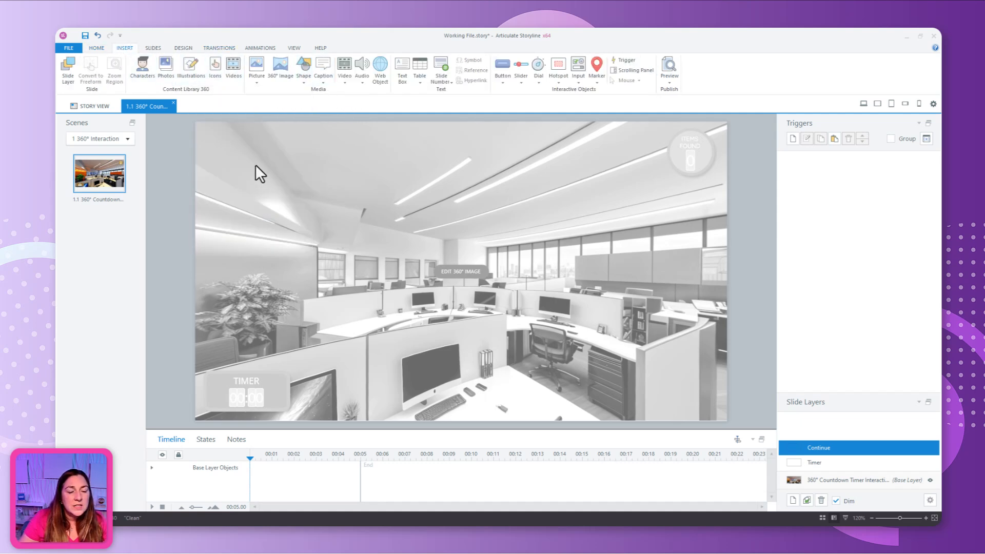
pyautogui.click(303, 72)
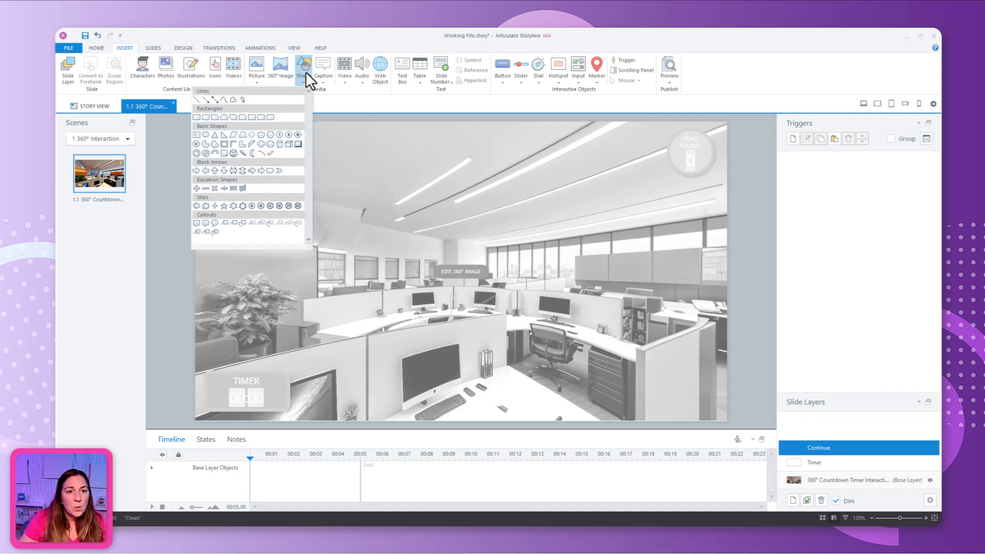
pyautogui.click(204, 117)
pyautogui.moveTo(250, 168)
pyautogui.mouseDown()
pyautogui.moveTo(508, 355)
pyautogui.moveTo(706, 363)
pyautogui.moveTo(664, 387)
pyautogui.mouseUp()
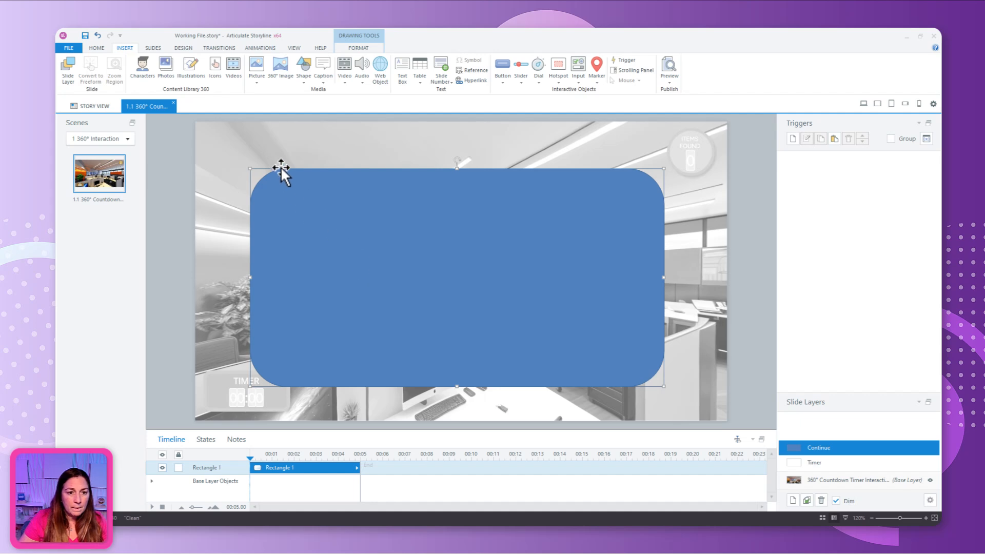
# Step: Reduce the corner rounding of the Continue layer's rectangle and apply the purple shape style to it
pyautogui.moveTo(286, 169); pyautogui.dragTo(259, 169)
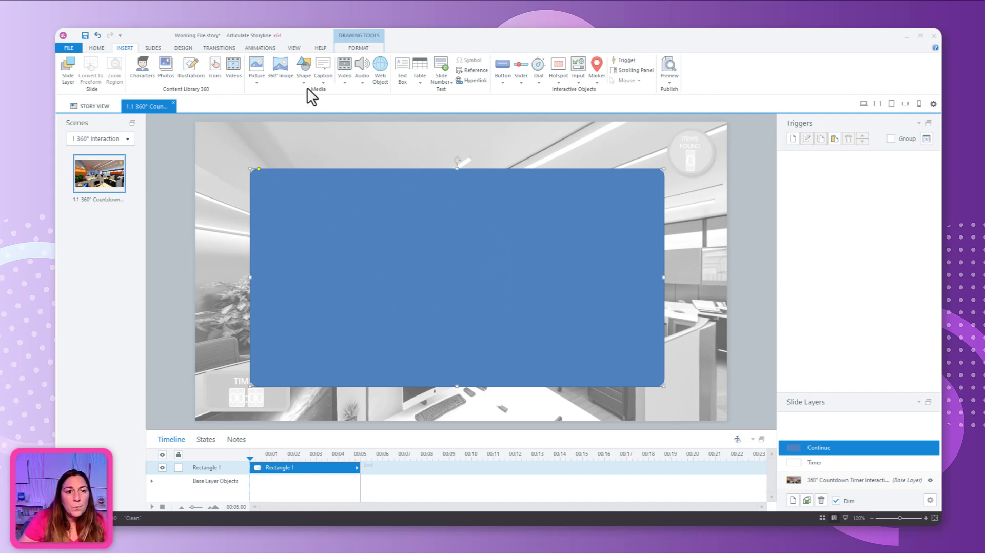
pyautogui.click(350, 49)
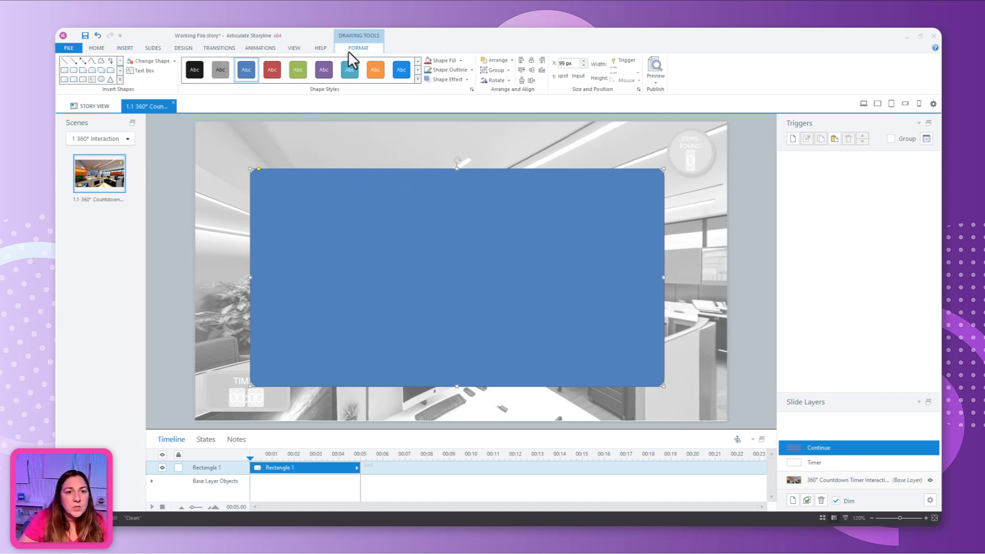
pyautogui.click(324, 70)
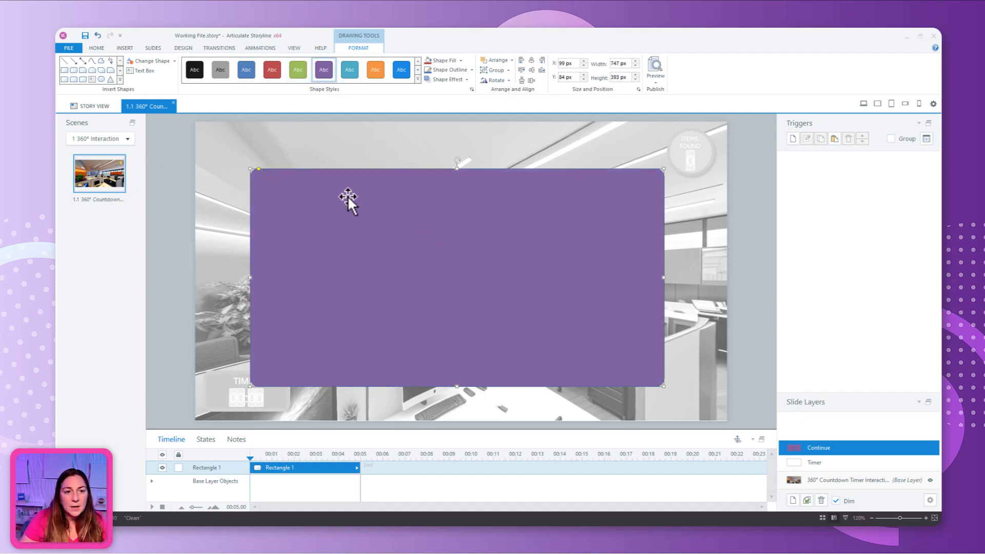
# Step: Add a wide text box near the top of the purple rectangle reading "Way to go! You Found All The Items!"
pyautogui.click(125, 48)
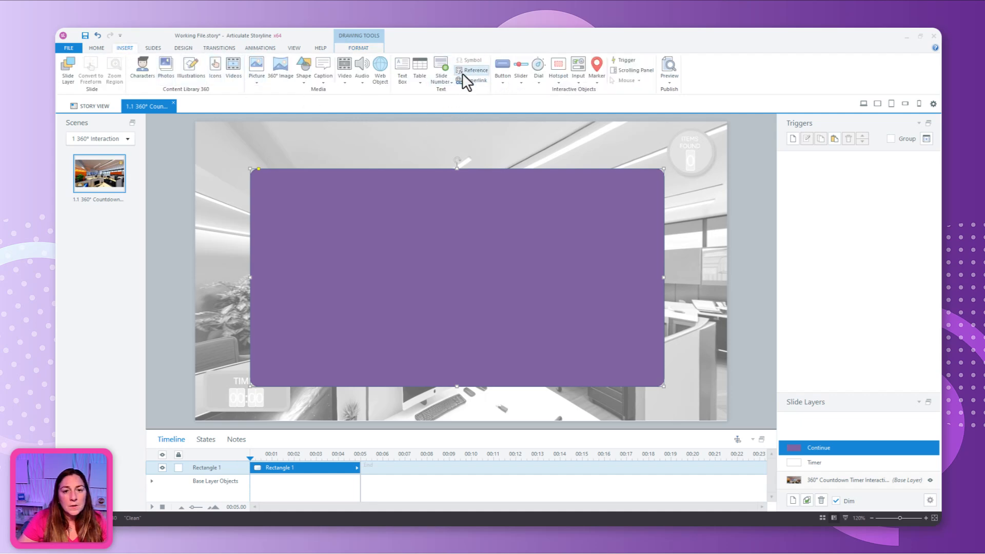
pyautogui.click(400, 70)
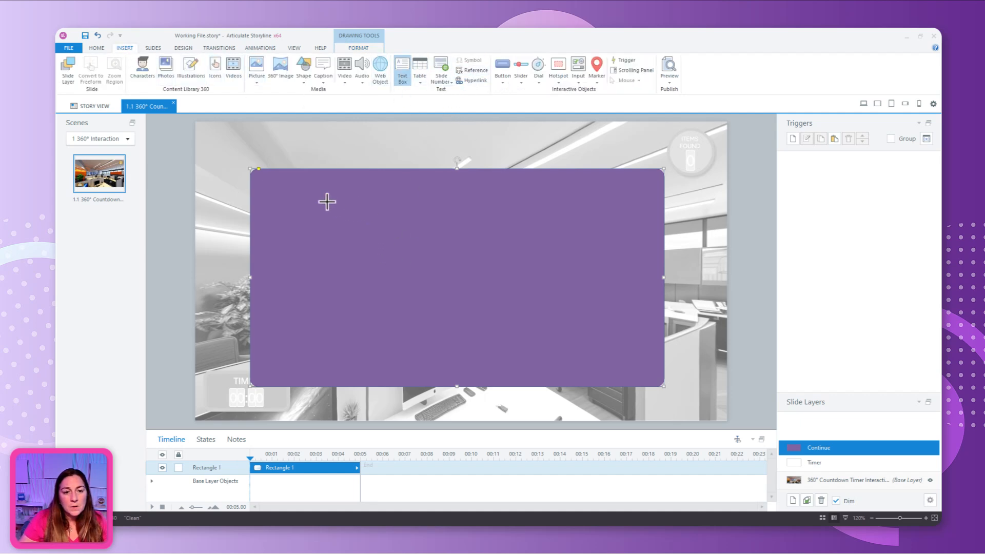
pyautogui.moveTo(291, 194)
pyautogui.mouseDown()
pyautogui.moveTo(525, 262)
pyautogui.moveTo(625, 262)
pyautogui.mouseUp()
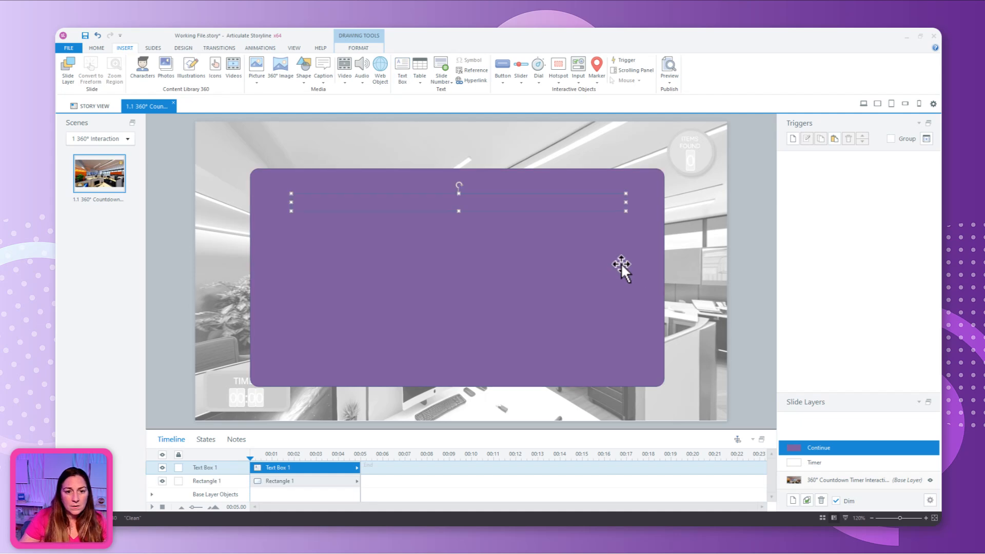
pyautogui.write('Way')
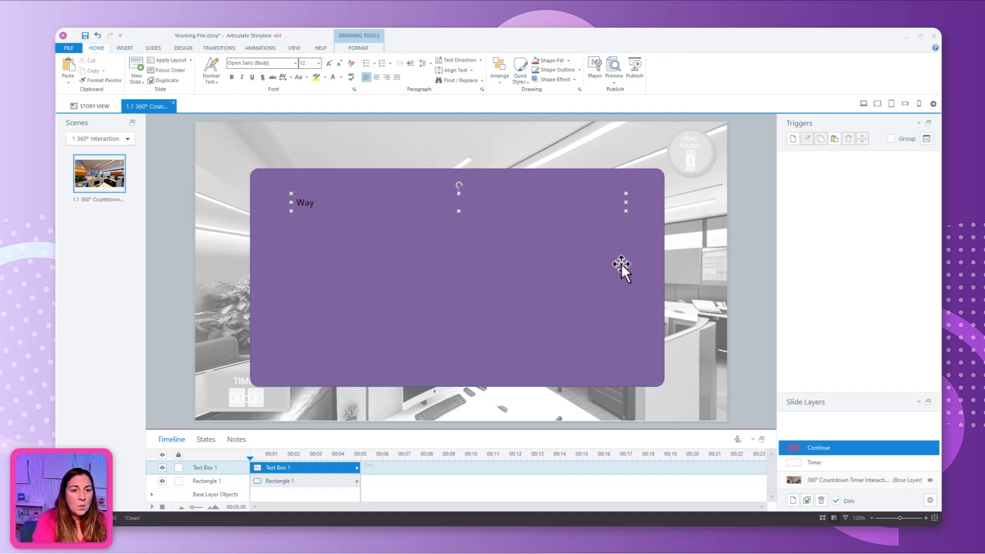
pyautogui.write(' to go!')
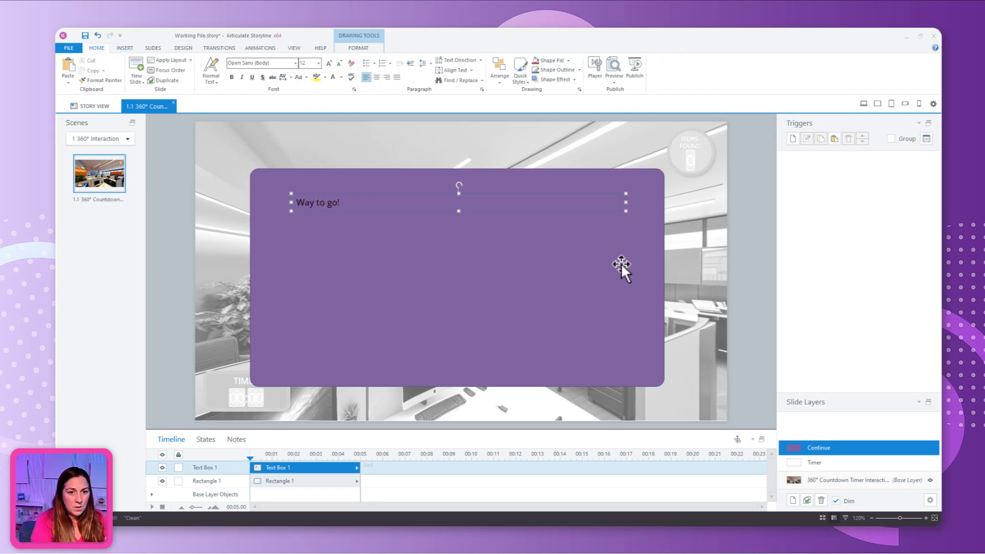
pyautogui.write(' you')
pyautogui.press('BackSpace')
pyautogui.press('BackSpace')
pyautogui.press('BackSpace')
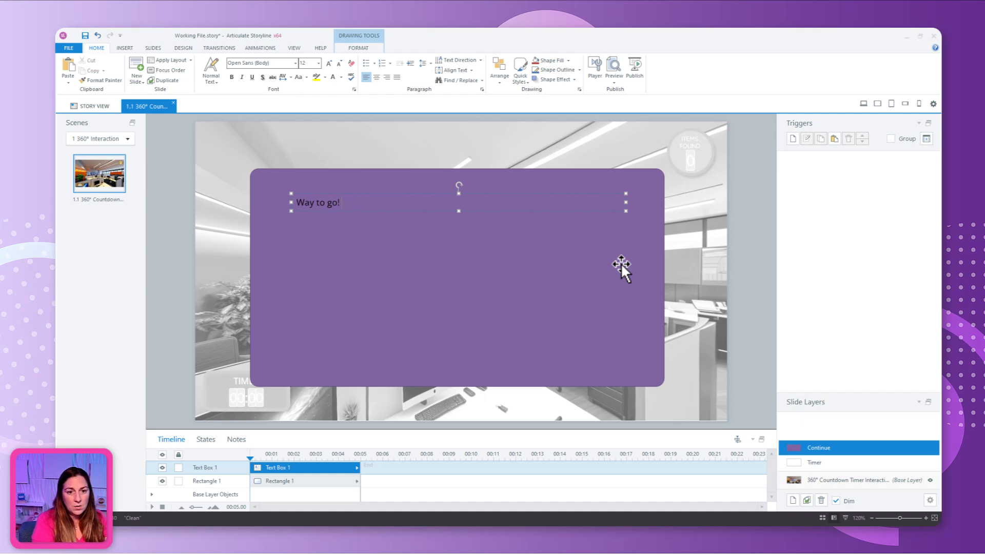
pyautogui.write('You Found th')
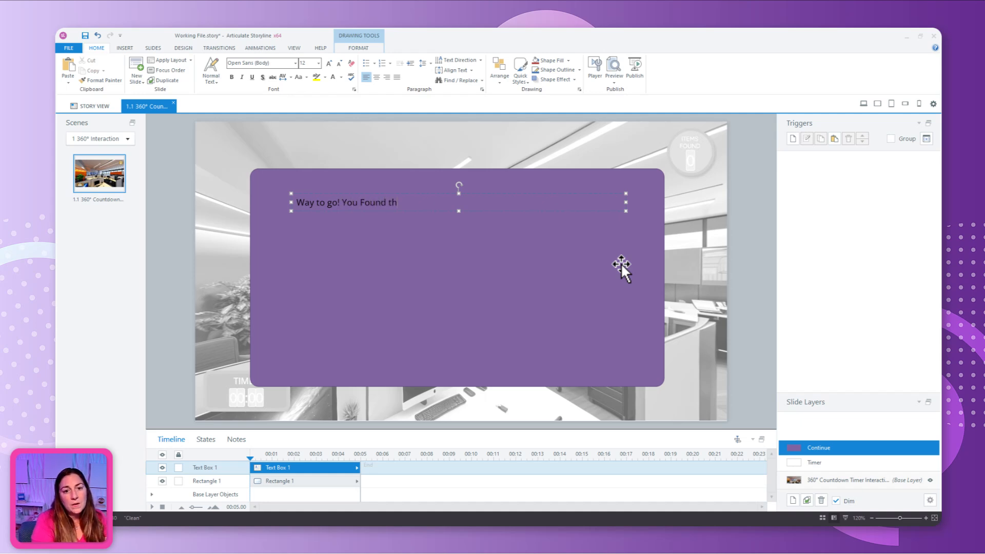
pyautogui.press('BackSpace')
pyautogui.press('BackSpace')
pyautogui.write('Th')
pyautogui.press('BackSpace')
pyautogui.press('BackSpace')
pyautogui.write('ALL')
pyautogui.write('l the')
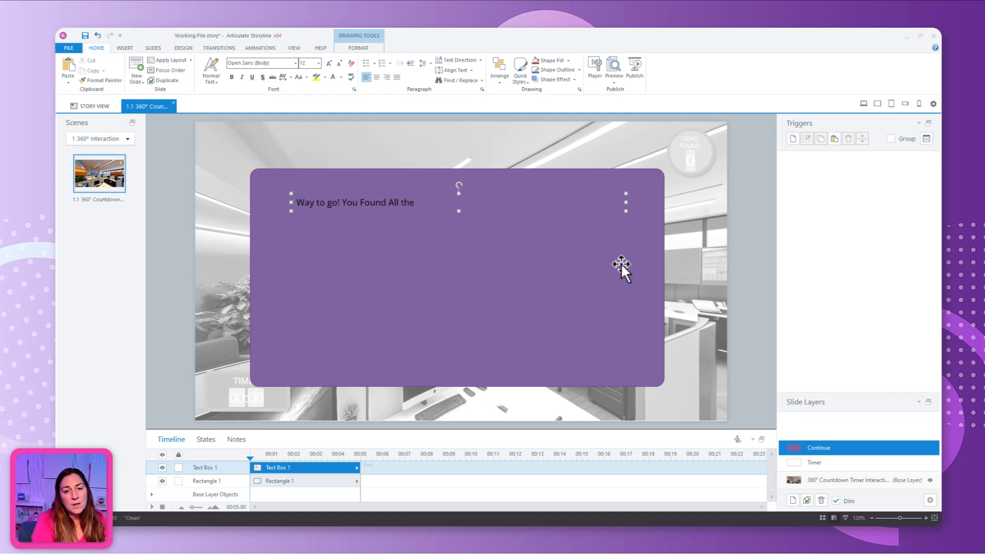
pyautogui.press('BackSpace')
pyautogui.press('BackSpace')
pyautogui.write('Th')
pyautogui.press('BackSpace')
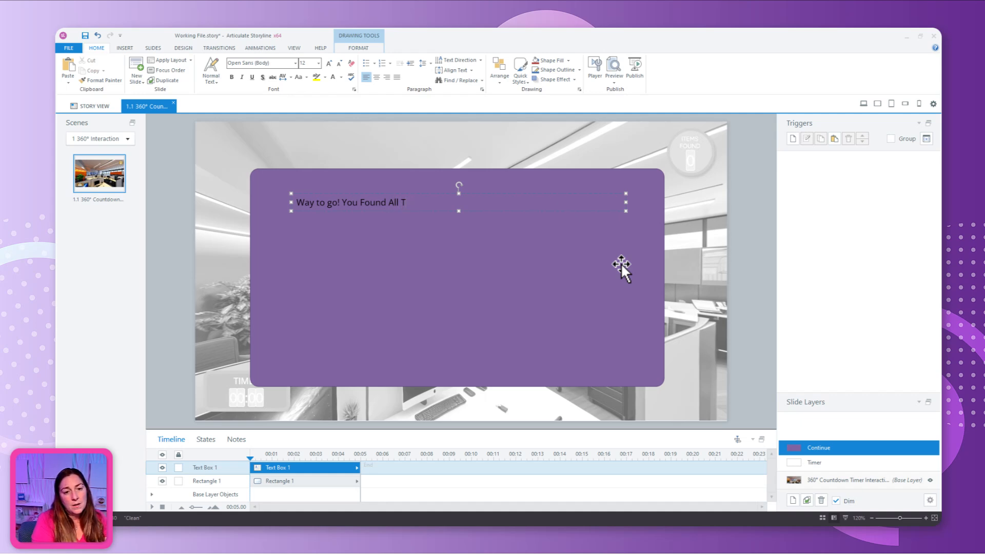
pyautogui.write('he Items')
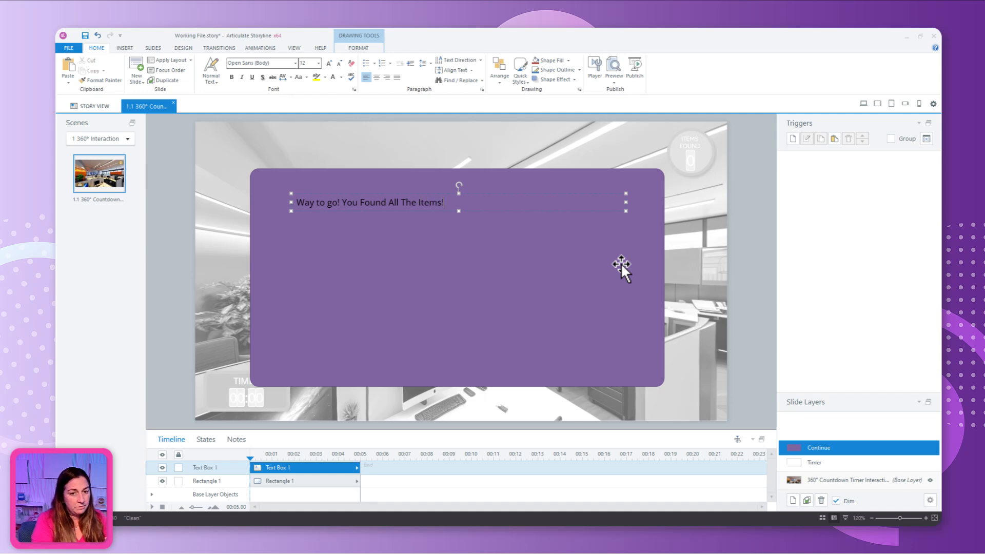
pyautogui.write('!')
# Step: Enlarge the "Way to go!" message text to size 18 and center it in its text box
pyautogui.moveTo(454, 203); pyautogui.dragTo(292, 202)
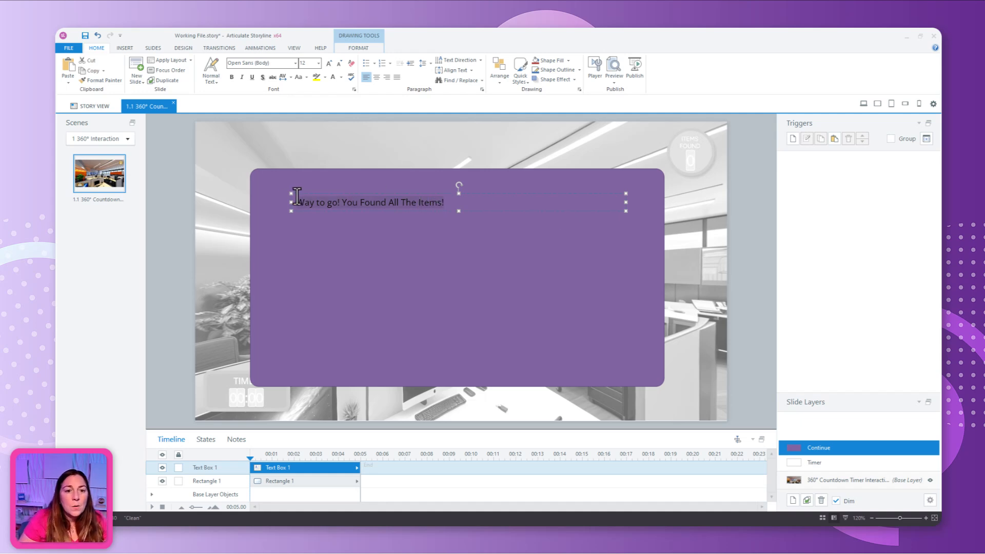
pyautogui.click(328, 63)
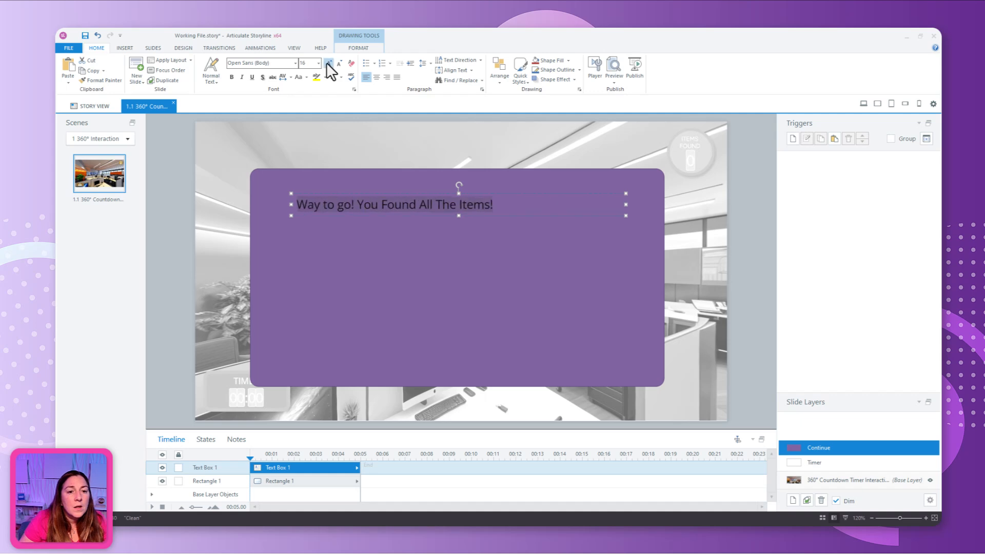
pyautogui.click(329, 63)
pyautogui.hotkey('ctrl', 'e')
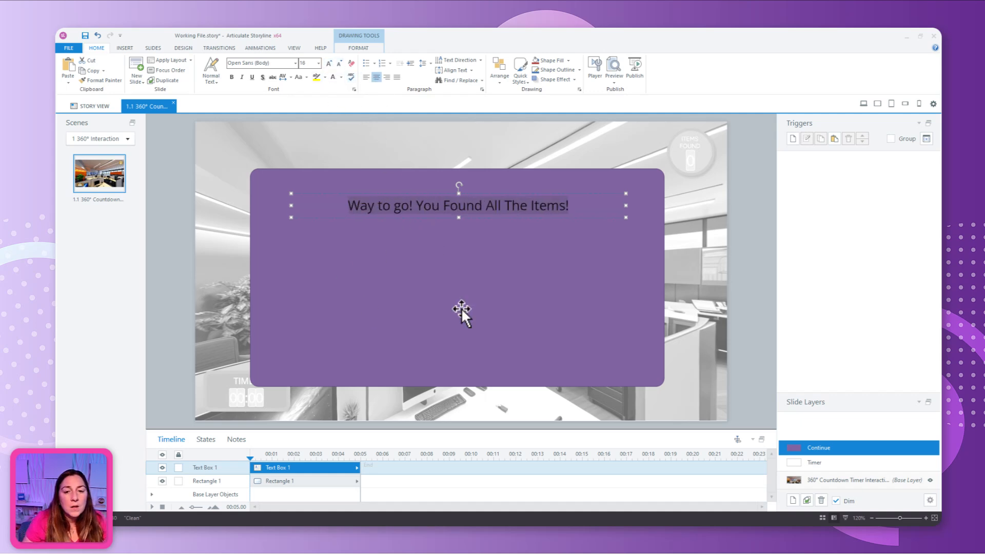
pyautogui.click(437, 353)
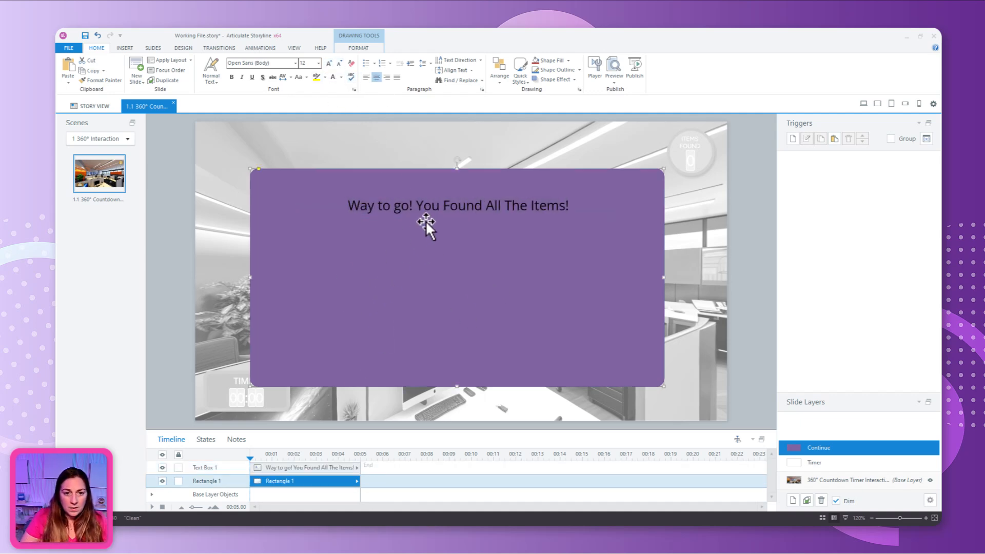
# Step: Change the font color of the "Way to go! You Found All The Items!" message to white
pyautogui.click(454, 208)
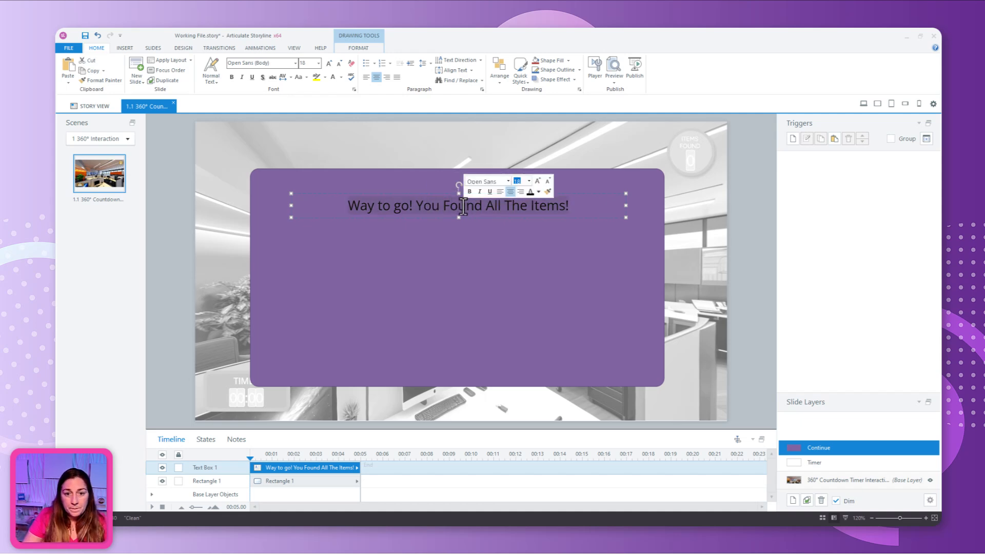
pyautogui.click(537, 191)
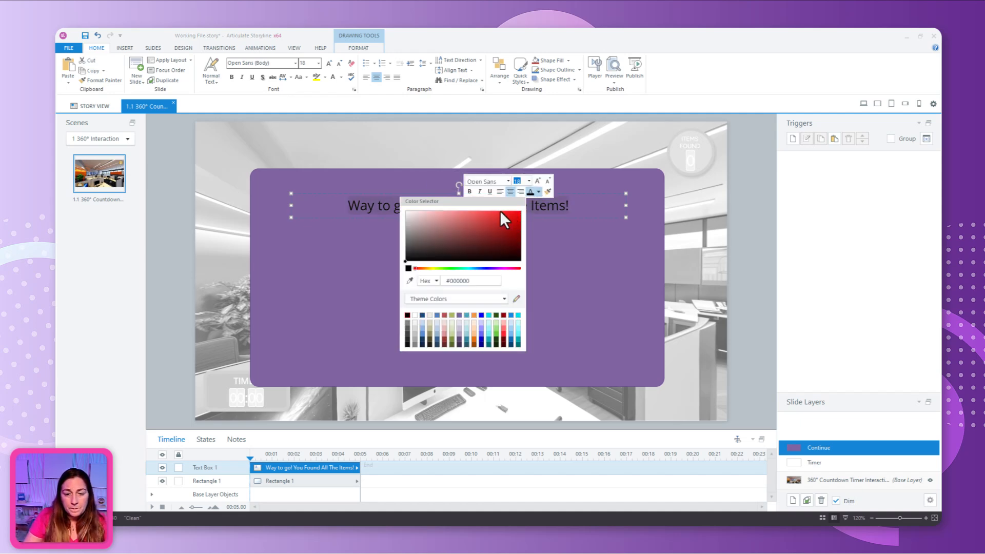
pyautogui.click(414, 315)
pyautogui.click(531, 317)
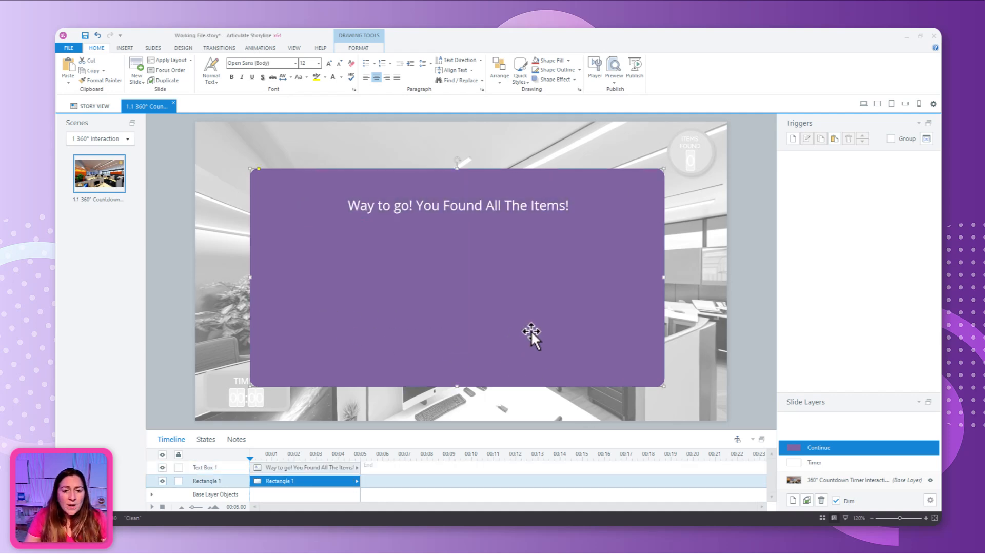